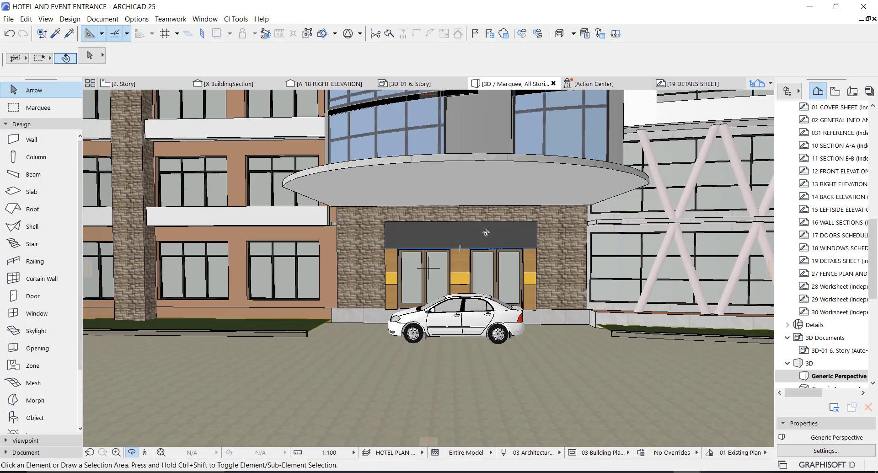
# - Open the 1. Story floor plan at the entrance area around grid lines 9 to 11
pyautogui.press('F2')
pyautogui.click(833, 133)
pyautogui.scroll(-5, 530, 233)
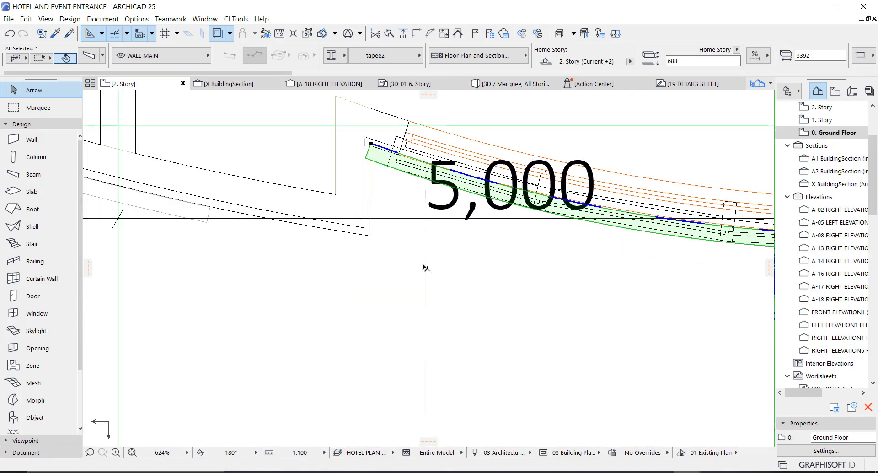
pyautogui.scroll(-9, 450, 250)
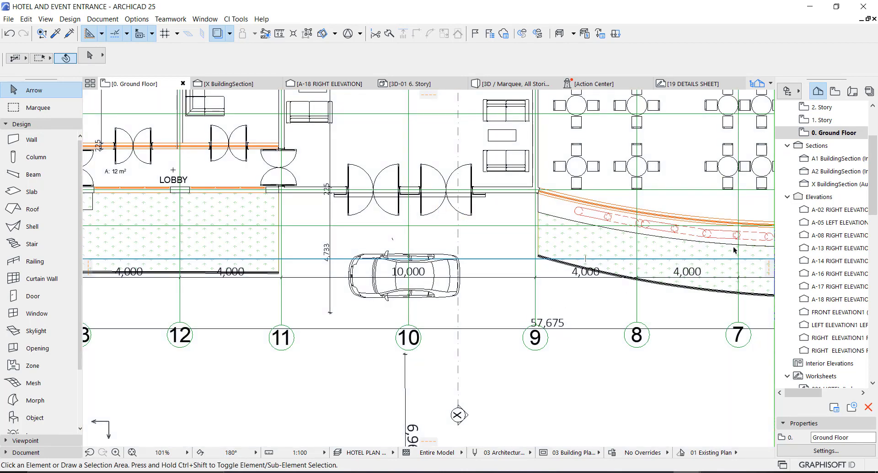
pyautogui.click(823, 120)
pyautogui.doubleClick(823, 121)
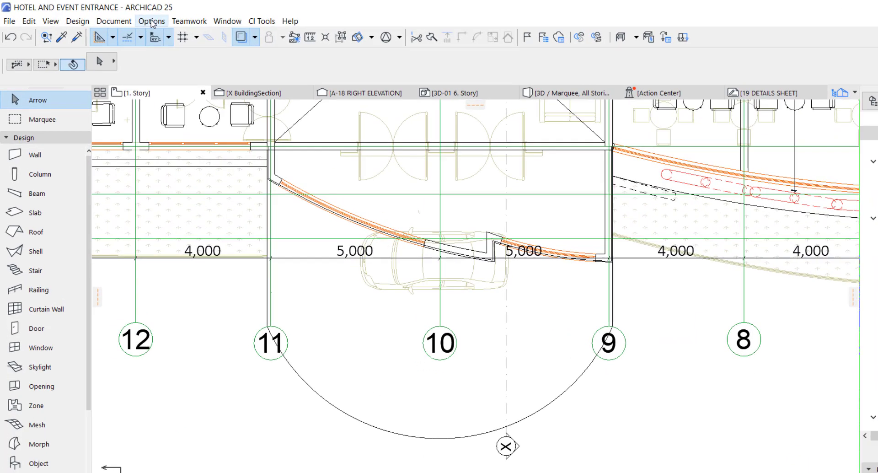
# - Create a new complex profile named CEILING PROFILE 33 in the Profile Manager
pyautogui.click(136, 19)
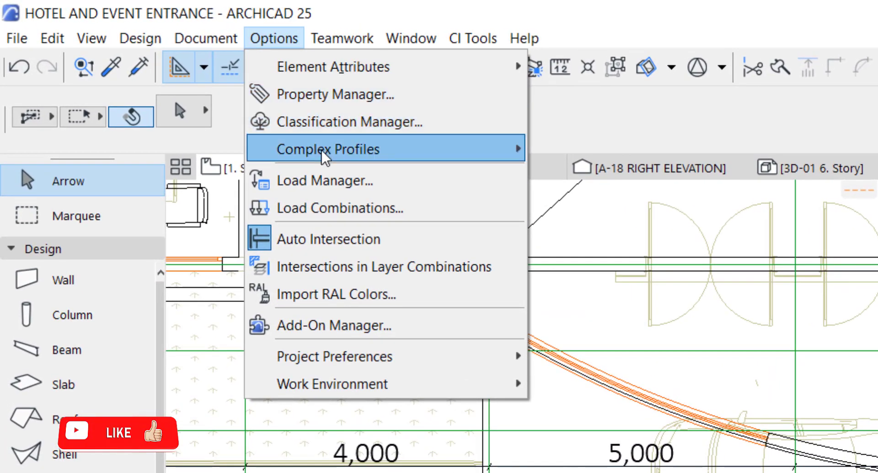
pyautogui.moveTo(324, 155)
pyautogui.click(607, 147)
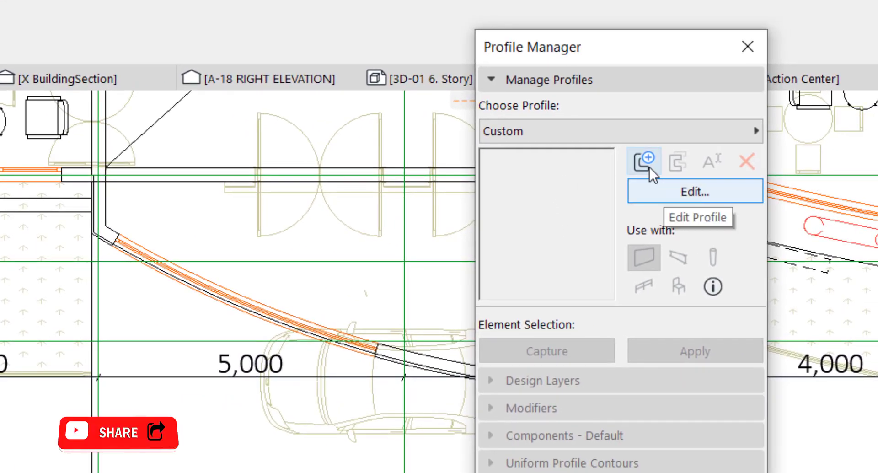
pyautogui.click(647, 165)
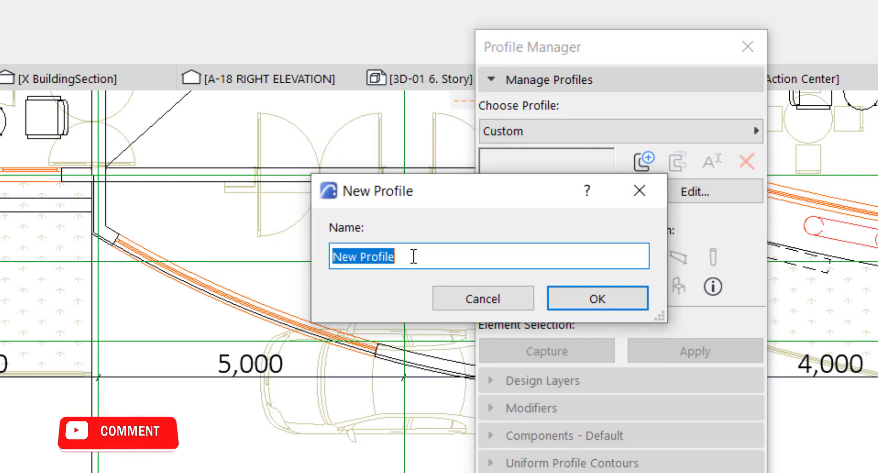
pyautogui.write('CEILING PROFILE 33')
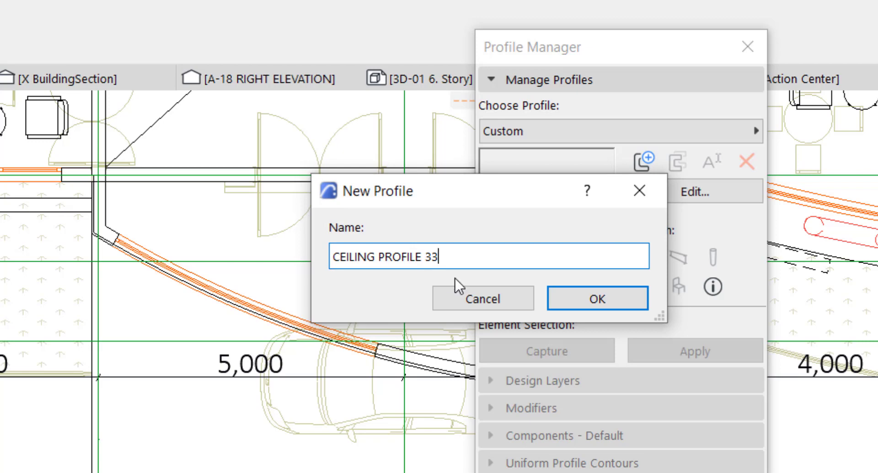
pyautogui.click(615, 303)
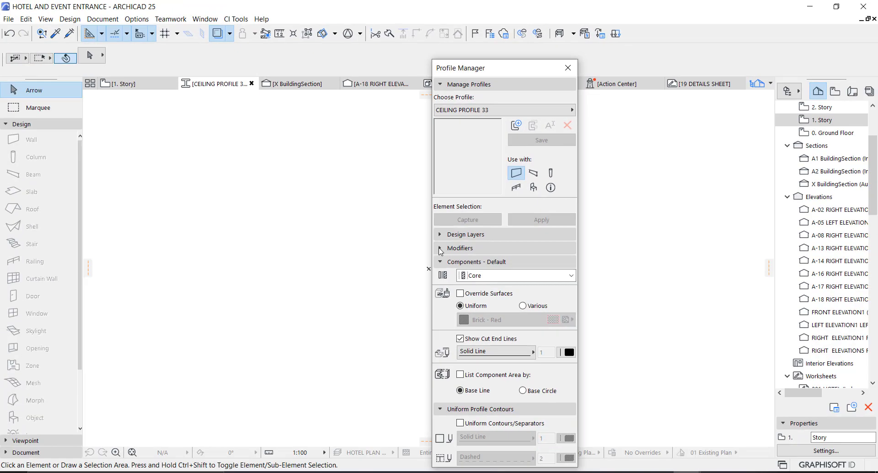
# - Draw a rectangular fill 3000 wide and 600 high, extending left and down from the profile origin
pyautogui.moveTo(452, 73); pyautogui.dragTo(600, 68)
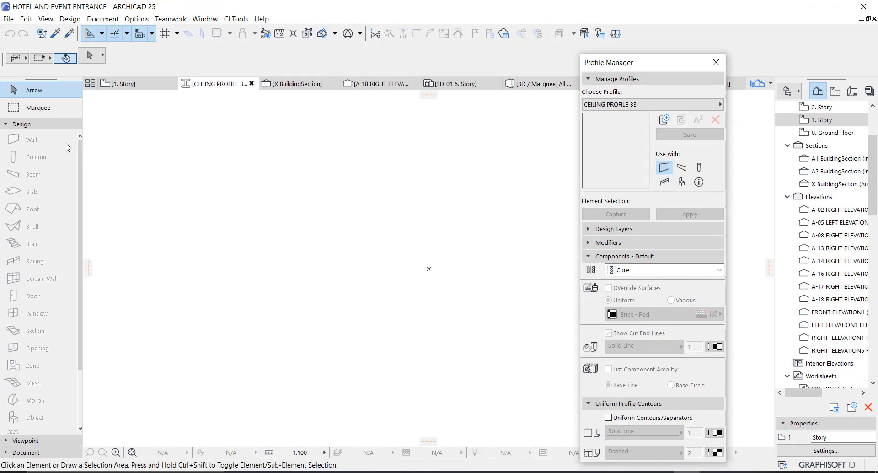
pyautogui.click(19, 123)
pyautogui.click(18, 148)
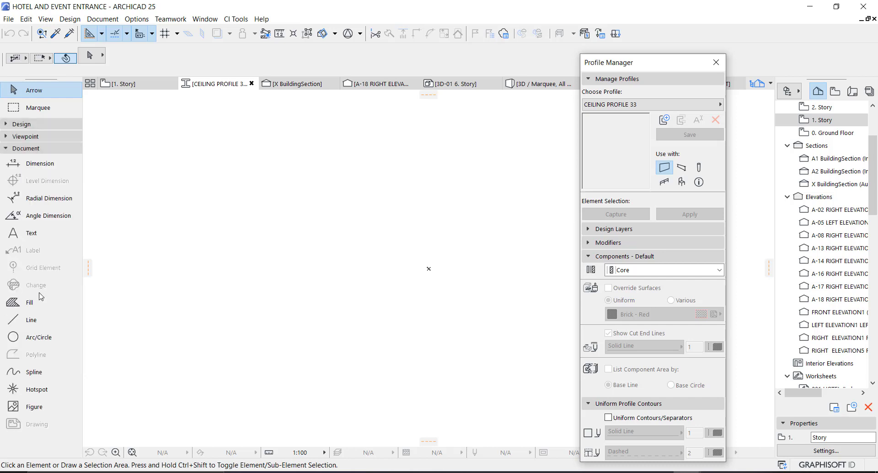
pyautogui.click(29, 302)
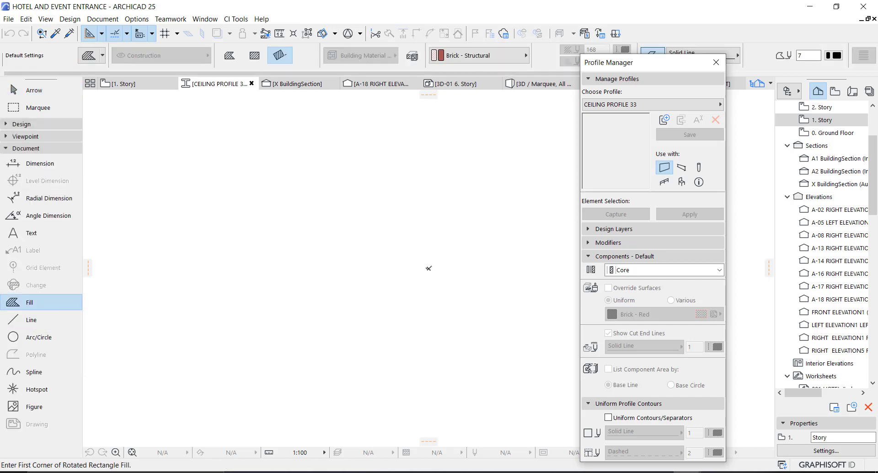
pyautogui.click(429, 268)
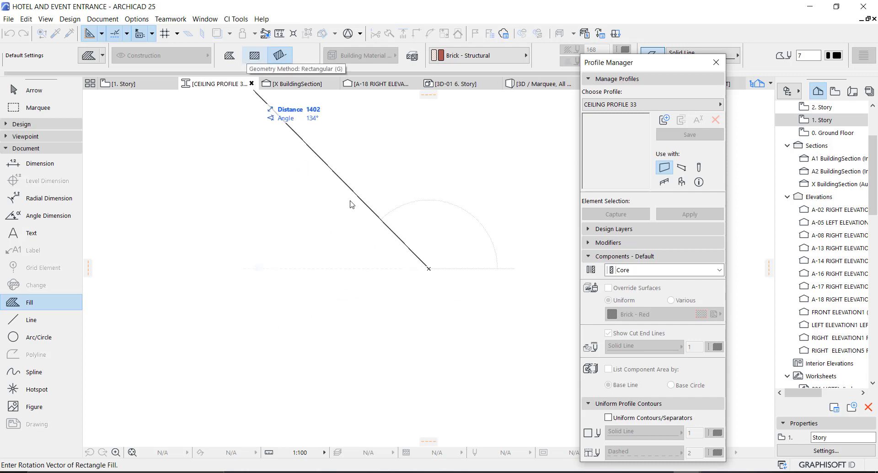
pyautogui.click(249, 58)
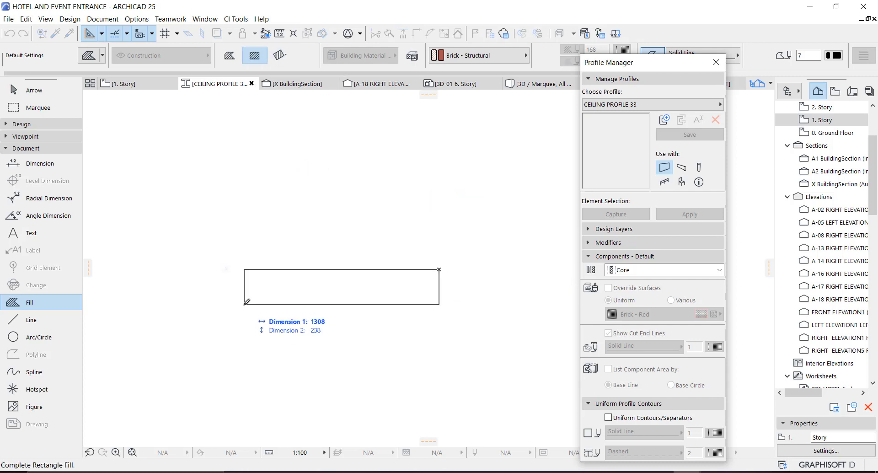
pyautogui.press('Tab')
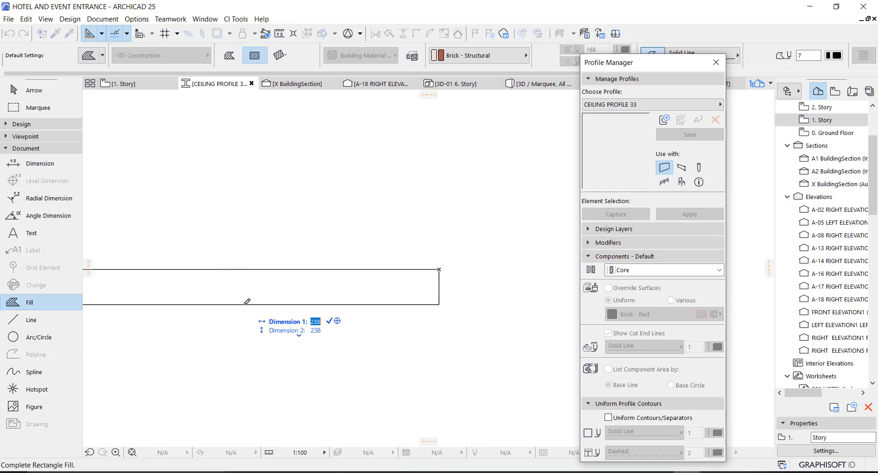
pyautogui.press('Tab')
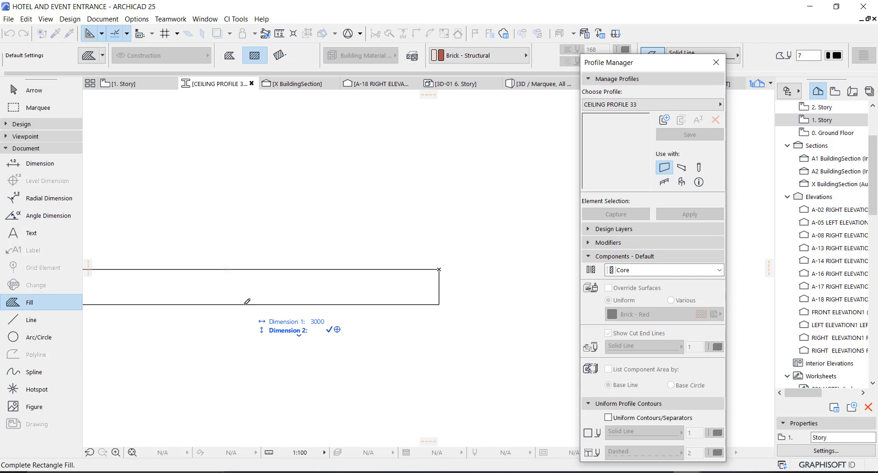
pyautogui.write('600')
pyautogui.press('Return')
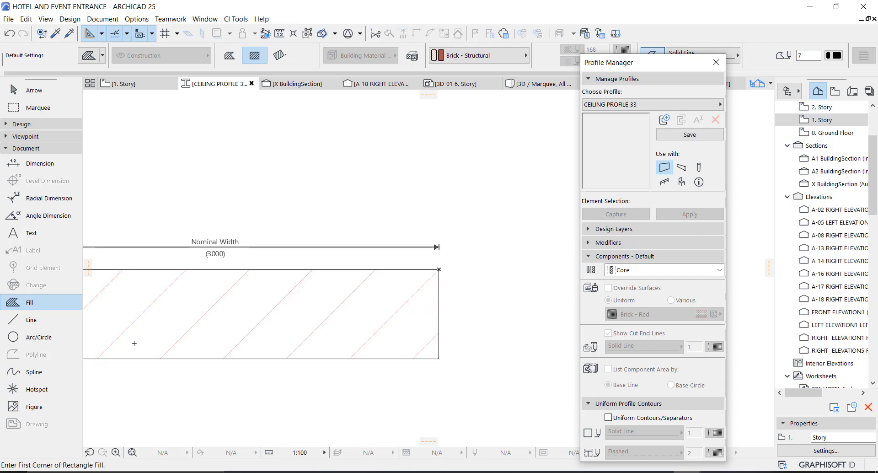
# - Raise the lower-left corner of the rectangular fill so the underside slopes and leaves a shallow left edge
pyautogui.scroll(-8, 416, 318)
pyautogui.scroll(6, 383, 323)
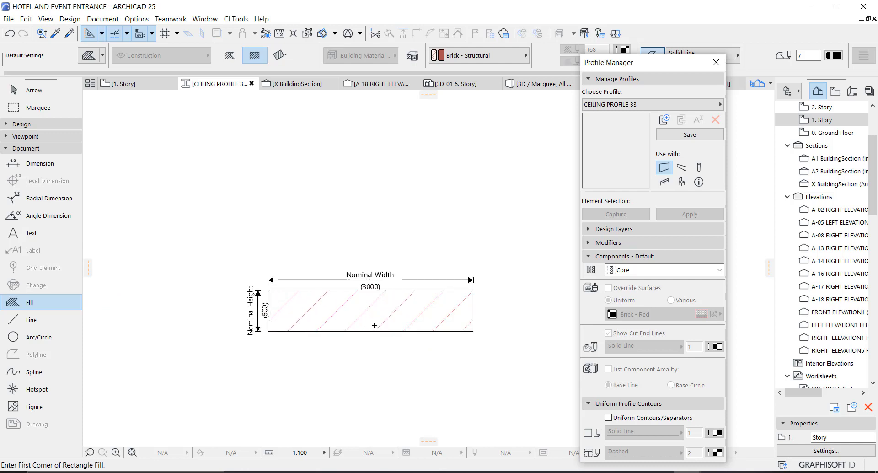
pyautogui.press('Escape')
pyautogui.click(248, 334)
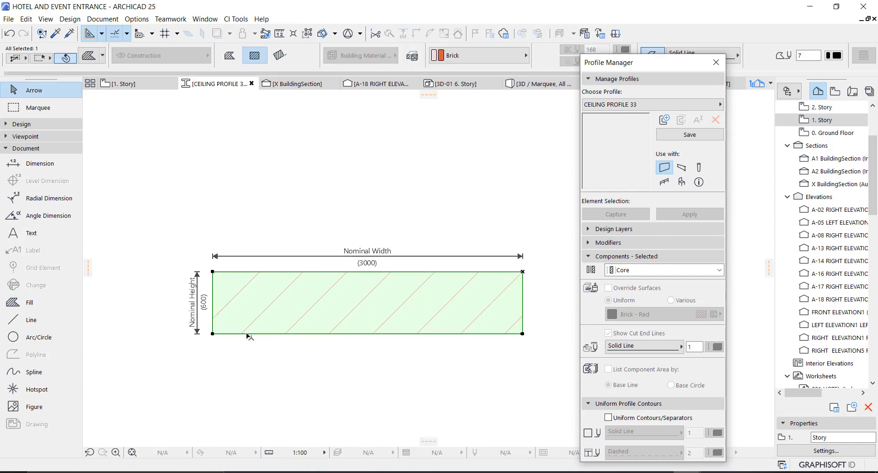
pyautogui.click(212, 334)
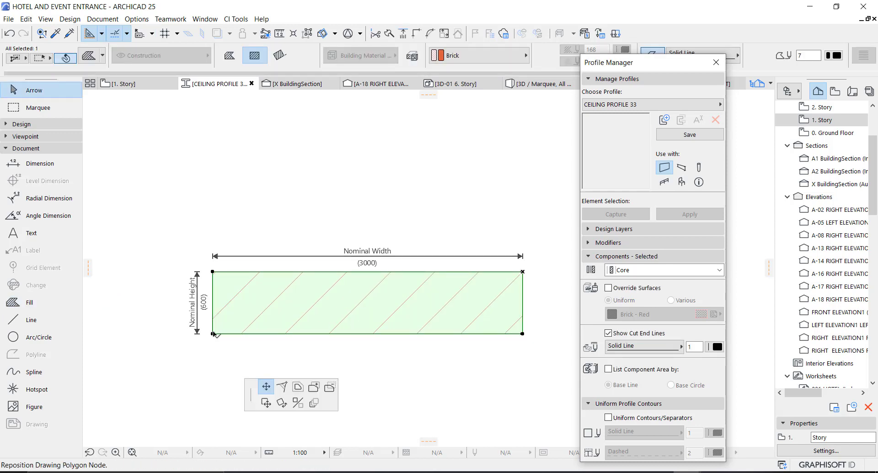
pyautogui.click(213, 287)
# - Insert a node midway along the sloping underside and bulge the segment to its right downward
pyautogui.click(311, 302)
pyautogui.click(104, 97)
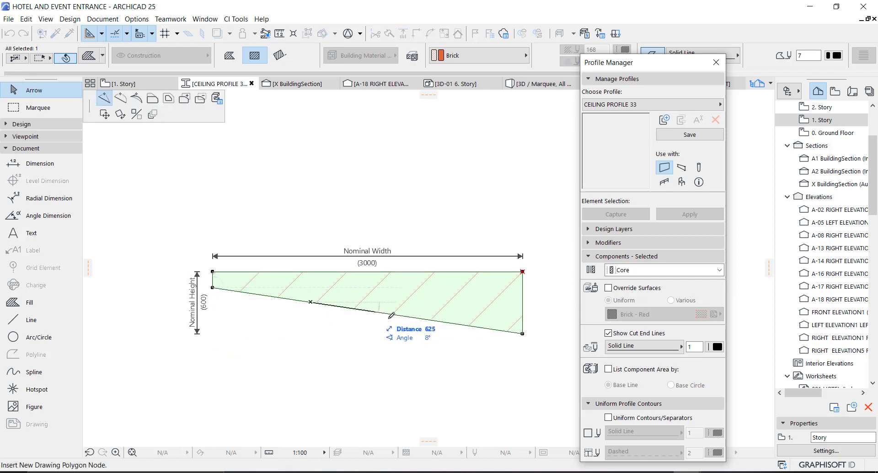
pyautogui.click(376, 312)
pyautogui.click(425, 319)
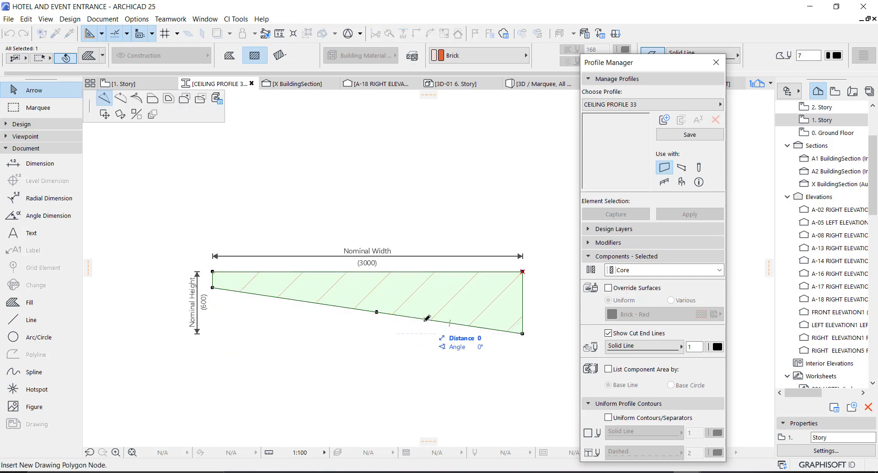
pyautogui.click(122, 111)
pyautogui.click(461, 332)
pyautogui.scroll(3, 329, 310)
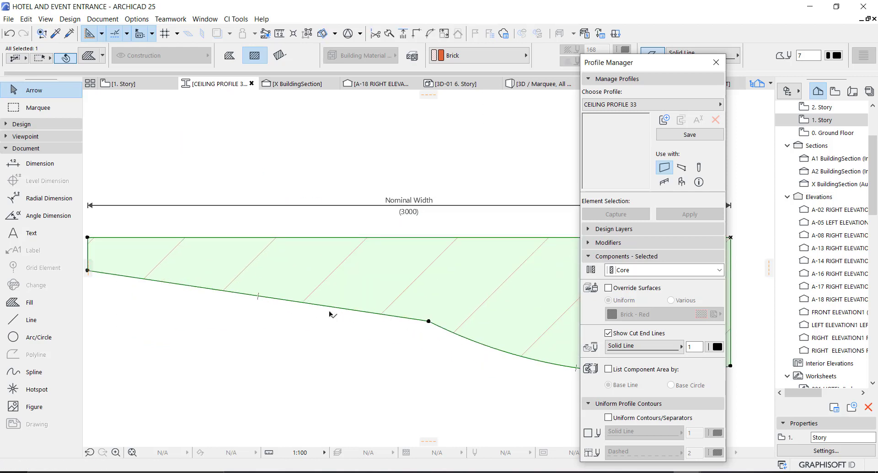
# - Move the underside node further left and adjust the bulge of the curved segment to its right
pyautogui.click(428, 321)
pyautogui.click(320, 305)
pyautogui.scroll(-2, 288, 321)
pyautogui.click(451, 352)
pyautogui.click(465, 341)
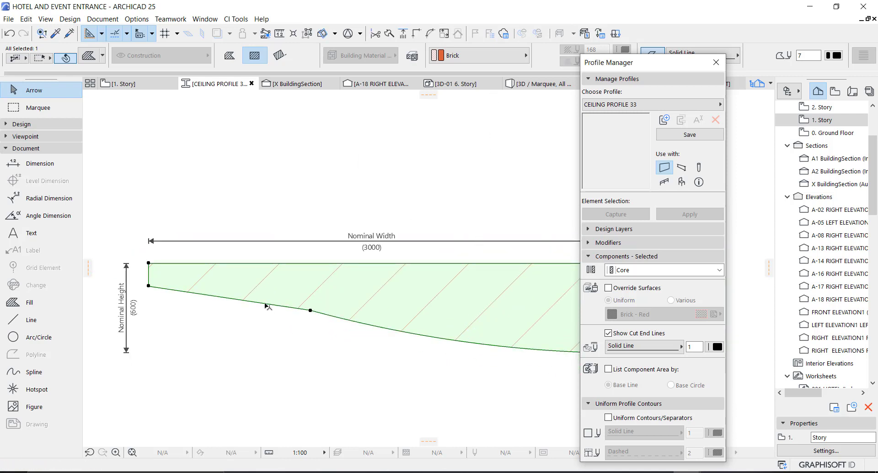
# - Curve the remaining straight underside segment upward to form a smooth S-shaped underside
pyautogui.click(267, 306)
pyautogui.scroll(1, 247, 297)
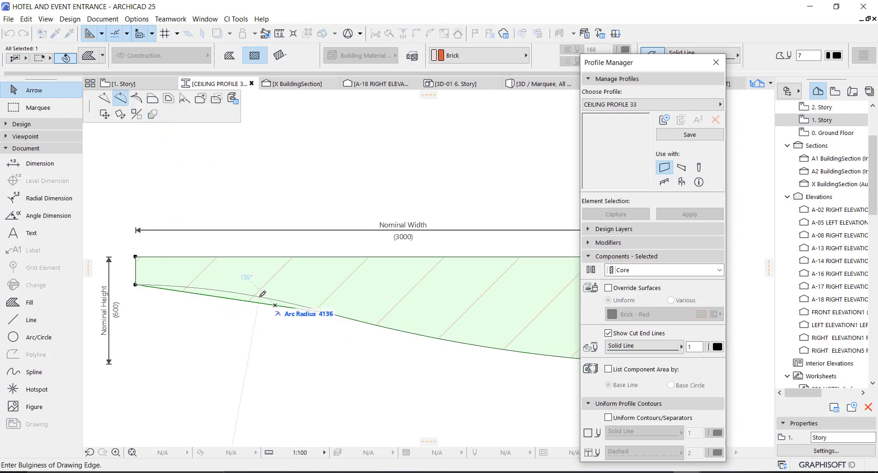
pyautogui.click(258, 296)
# - Fillet the lower-right corner of the fill with a radius of 150
pyautogui.scroll(-3, 167, 294)
pyautogui.scroll(4, 409, 328)
pyautogui.click(387, 330)
pyautogui.click(120, 98)
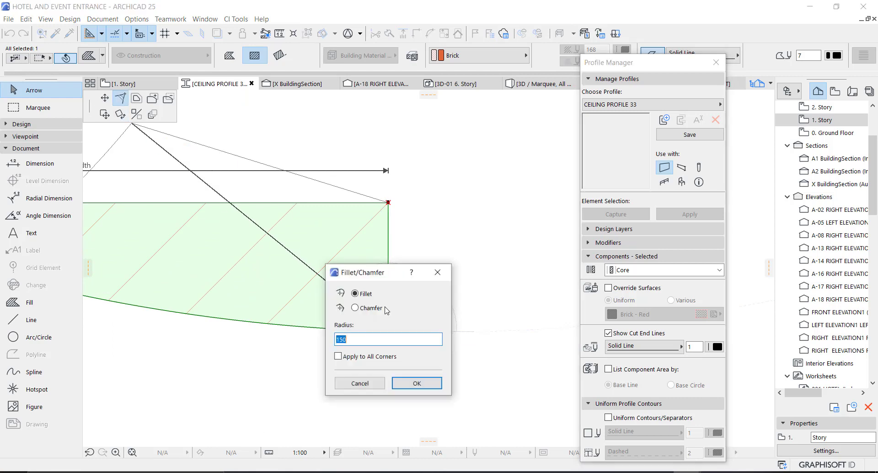
pyautogui.click(417, 382)
pyautogui.scroll(-2, 386, 255)
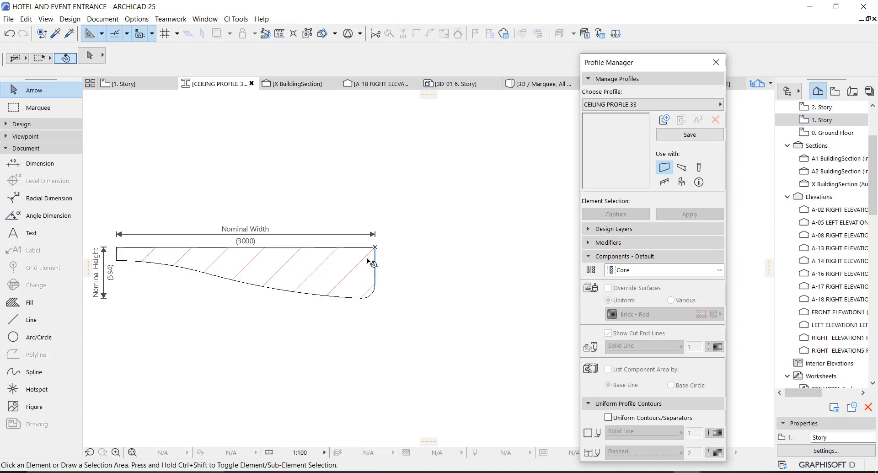
# - Using the first fill's settings, draw a 600 by 400 rectangular fill adjoining its right edge, starting from the top-right corner
pyautogui.keyDown('alt'); pyautogui.click(367, 258); pyautogui.keyUp('alt')
pyautogui.scroll(3, 388, 270)
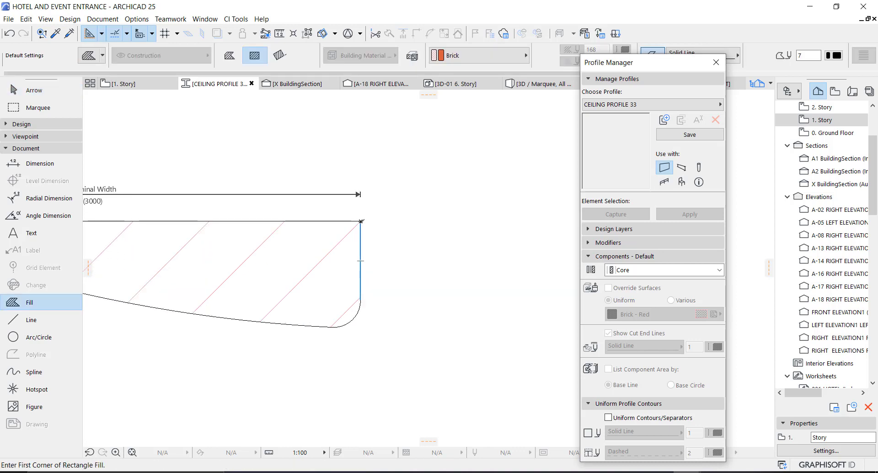
pyautogui.click(360, 221)
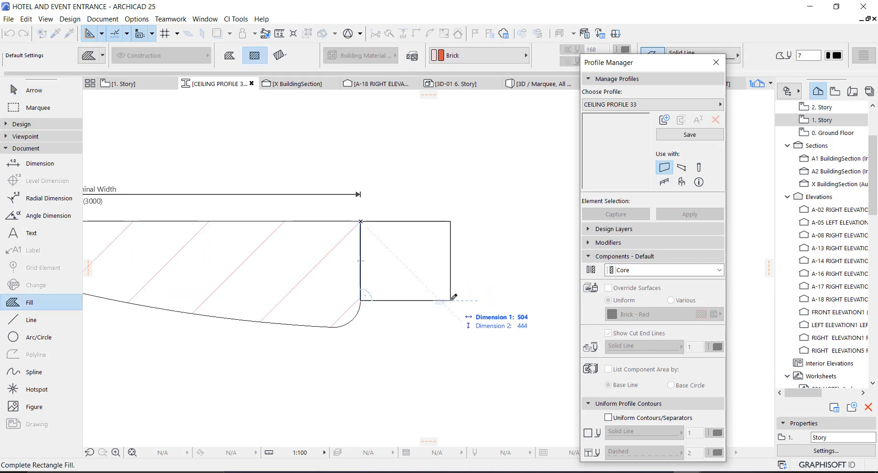
pyautogui.press('Tab')
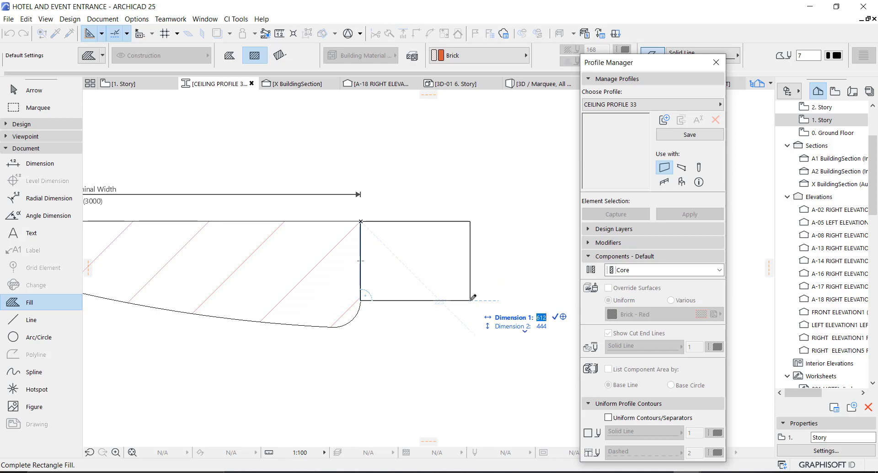
pyautogui.write('600')
pyautogui.press('Tab')
pyautogui.write('400')
pyautogui.press('Return')
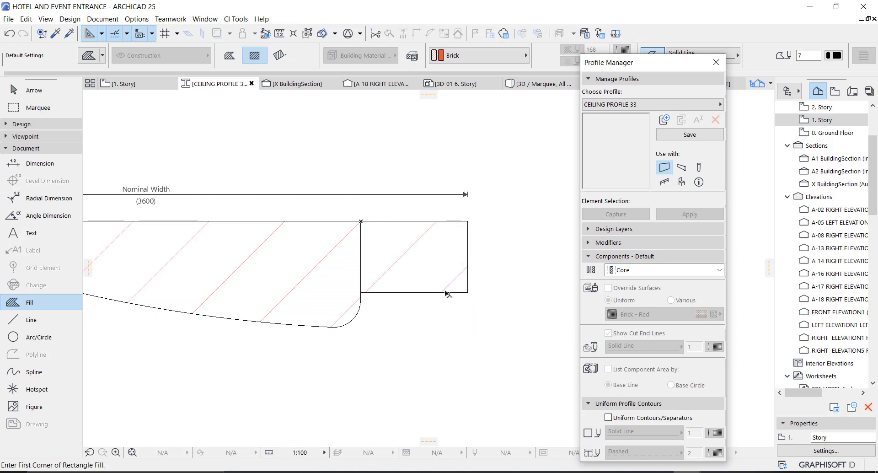
# - Curve the bottom edge of the smaller fill upward and raise its lower-left corner
pyautogui.press('Escape')
pyautogui.click(402, 294)
pyautogui.click(398, 293)
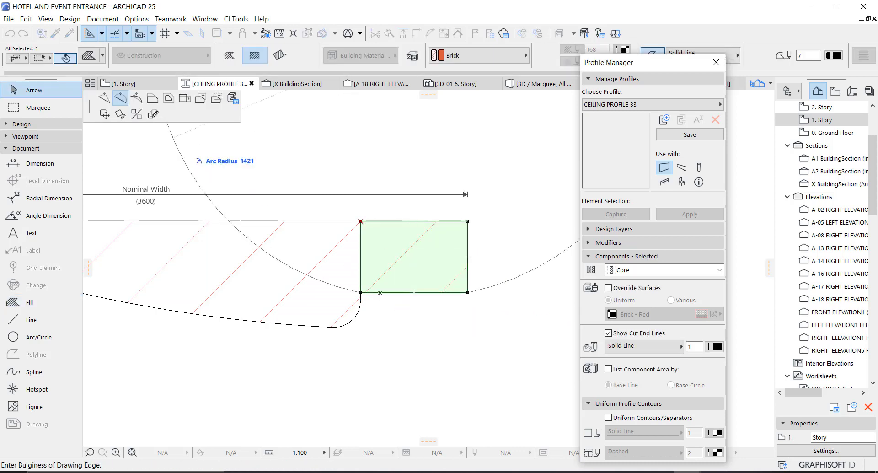
pyautogui.click(394, 285)
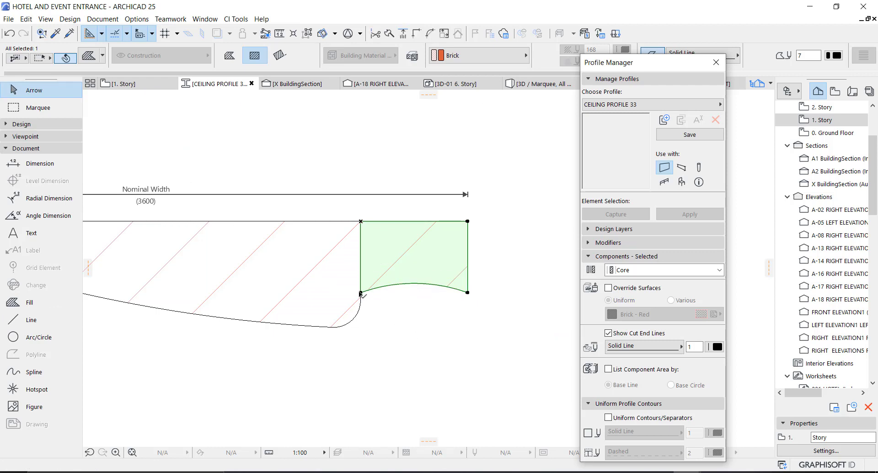
pyautogui.click(361, 293)
pyautogui.click(459, 281)
# - Subtract a rectangular notch from the smaller fill's upper-right corner and lower the notch's outer node to slope that edge
pyautogui.scroll(3, 459, 283)
pyautogui.click(472, 242)
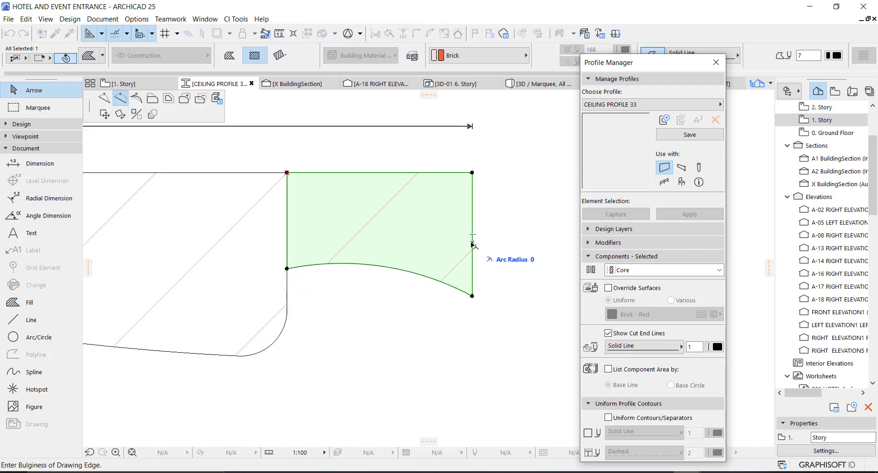
pyautogui.click(472, 173)
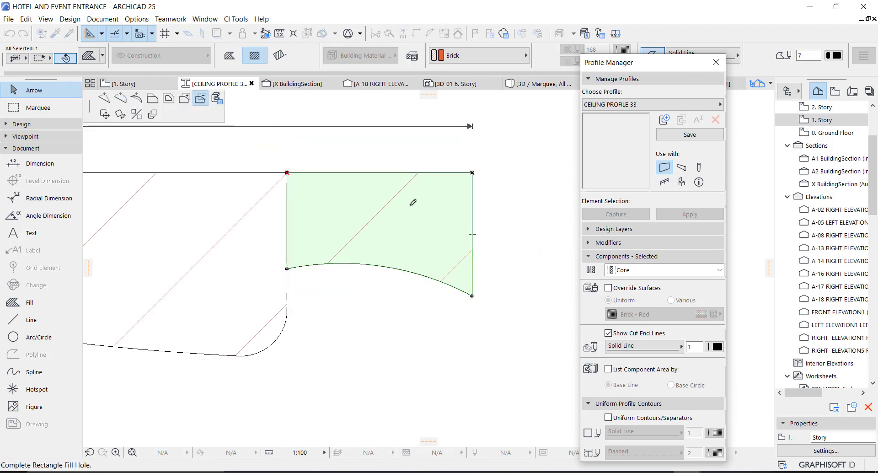
pyautogui.click(355, 224)
pyautogui.scroll(3, 473, 224)
pyautogui.click(471, 223)
pyautogui.click(471, 267)
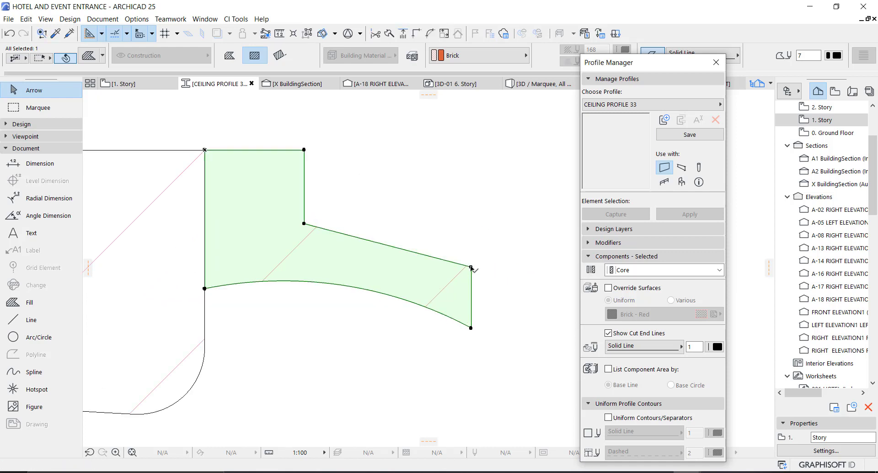
# - Raise the smaller fill's outer upper node to flatten its sloped edge, and fillet its lower-right corner
pyautogui.click(470, 267)
pyautogui.click(471, 245)
pyautogui.press('Escape')
pyautogui.click(392, 277)
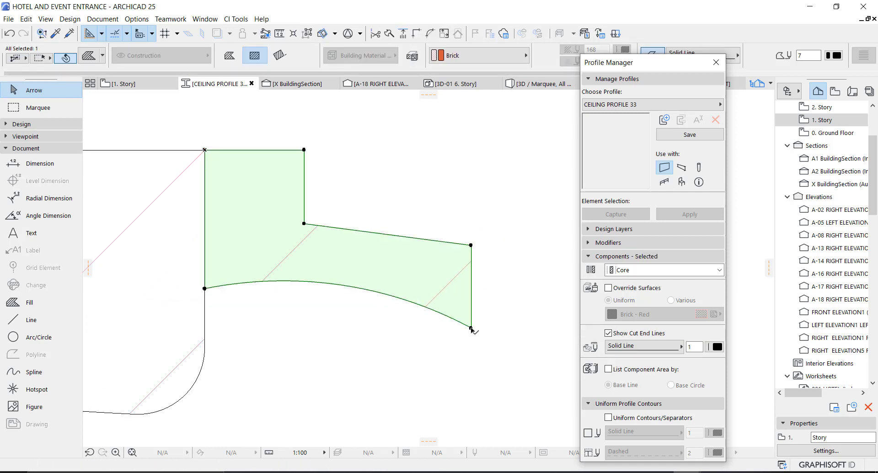
pyautogui.click(470, 327)
pyautogui.click(121, 98)
pyautogui.click(488, 376)
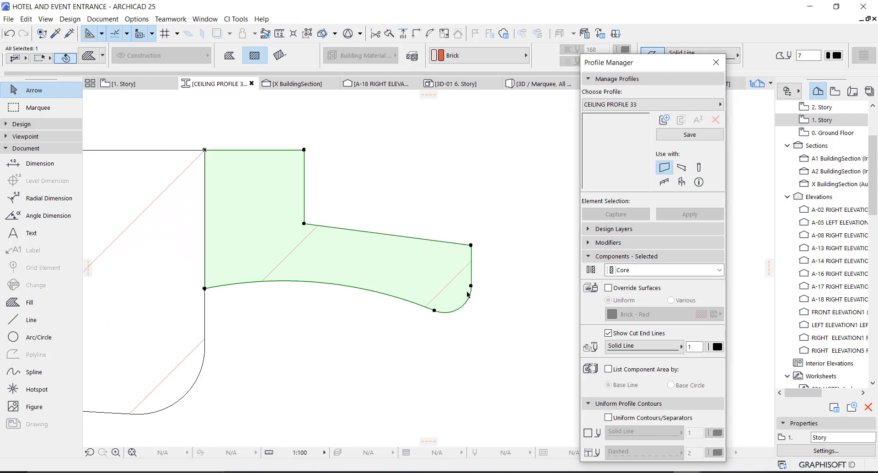
pyautogui.press('Escape')
# - Using the smaller fill's settings, draw a rotated rectangular fill about 54 thick along its sloped edge, starting at the inner notch corner
pyautogui.scroll(-3, 439, 255)
pyautogui.keyDown('alt'); pyautogui.click(408, 243); pyautogui.keyUp('alt')
pyautogui.click(409, 243)
pyautogui.click(279, 55)
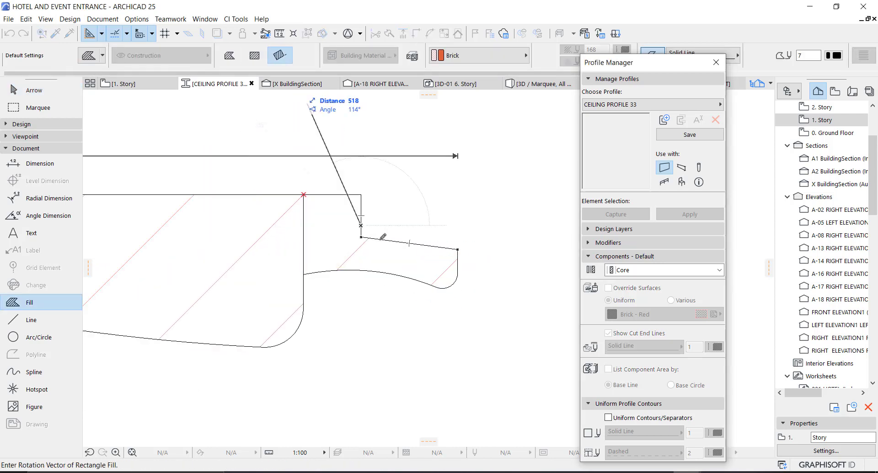
pyautogui.click(361, 237)
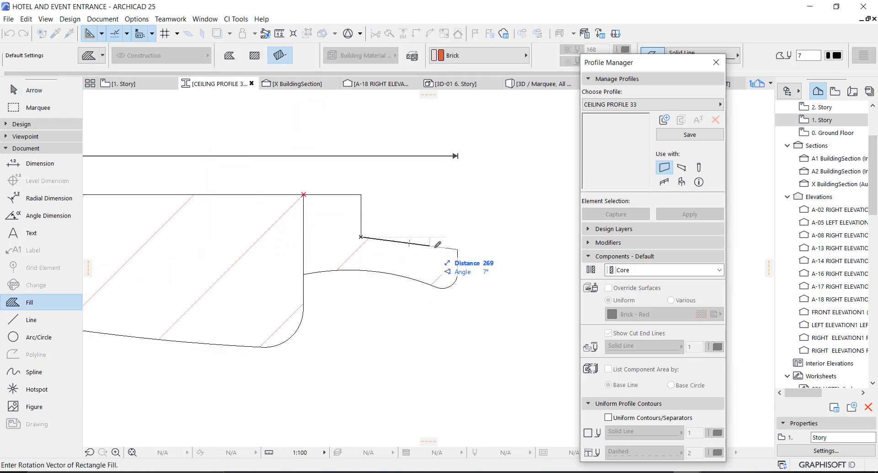
pyautogui.click(438, 247)
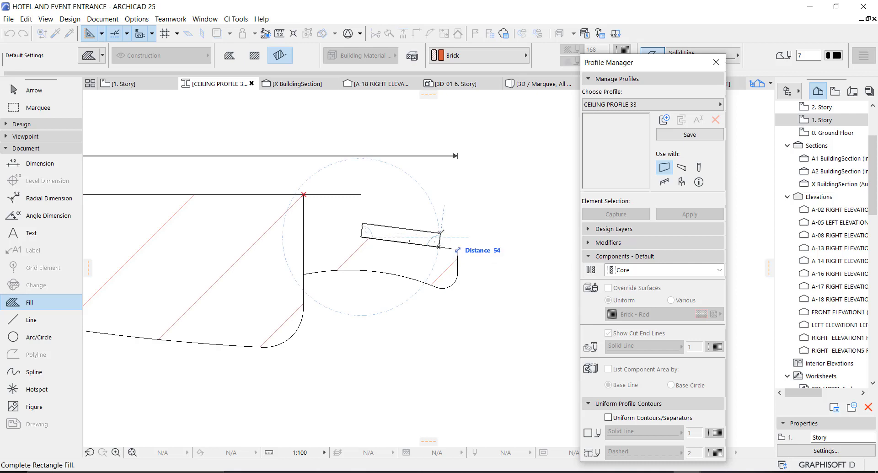
pyautogui.click(439, 232)
pyautogui.press('Escape')
# - Move the thin strip's upper-left node onto the notch's vertical edge to close the gap
pyautogui.click(373, 229)
pyautogui.scroll(3, 362, 225)
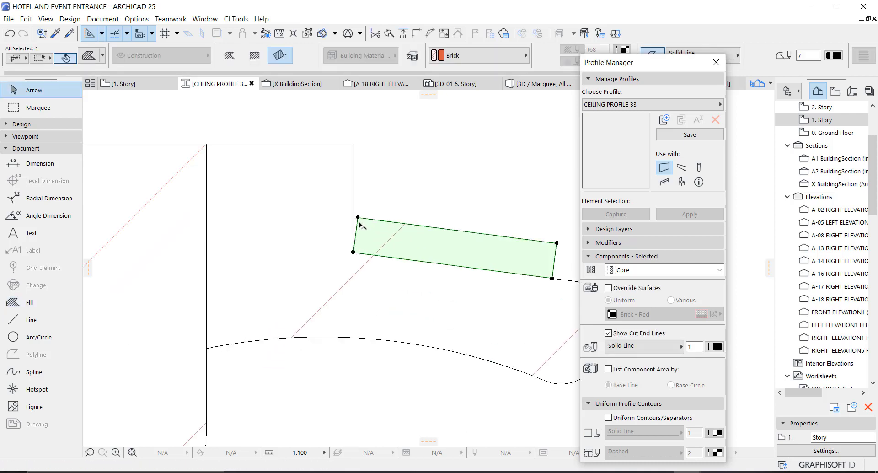
pyautogui.scroll(2, 361, 225)
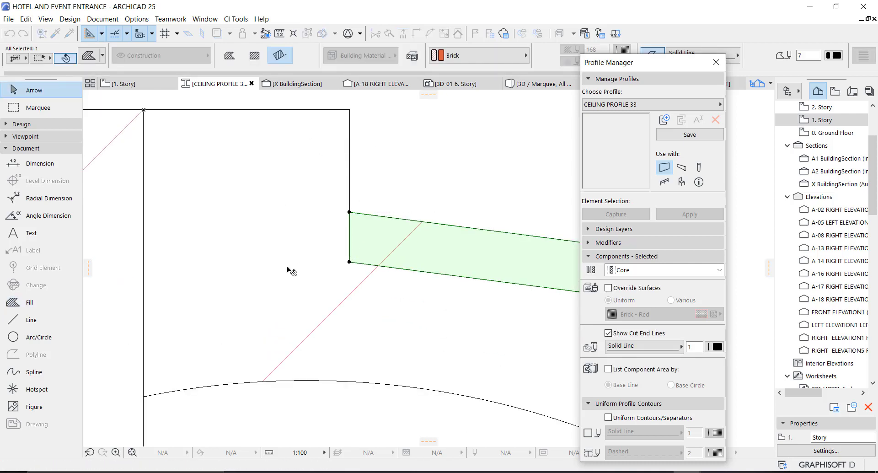
# - Override the thin strip's surface uniformly with Insulation - Fiberglass
pyautogui.scroll(-5, 327, 249)
pyautogui.scroll(-4, 327, 261)
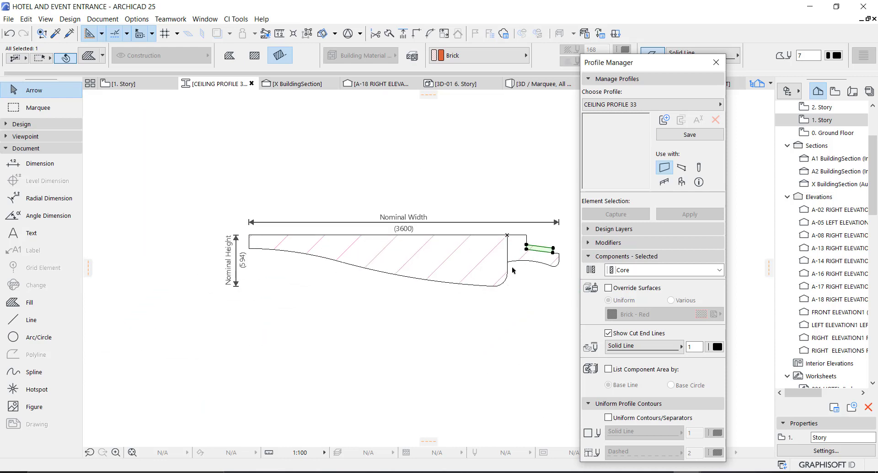
pyautogui.scroll(5, 491, 272)
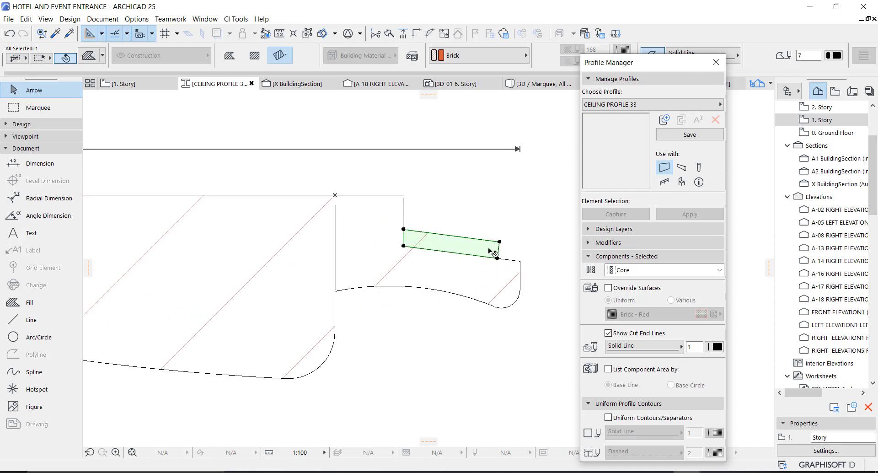
pyautogui.click(607, 287)
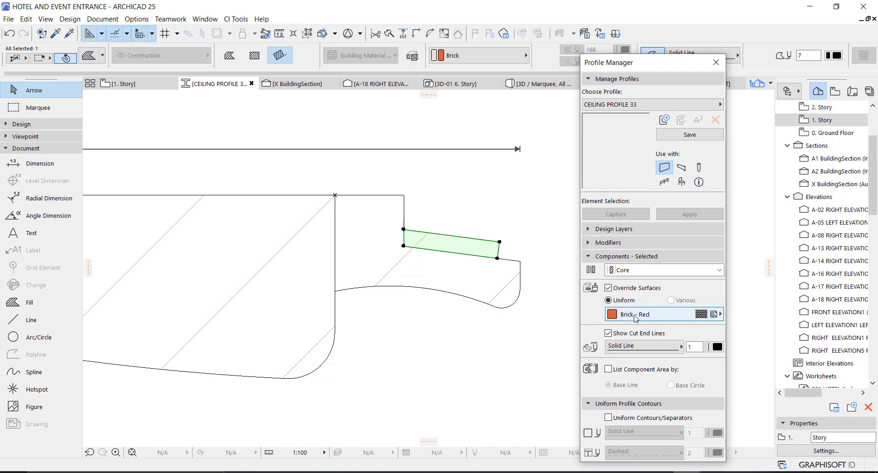
pyautogui.click(640, 314)
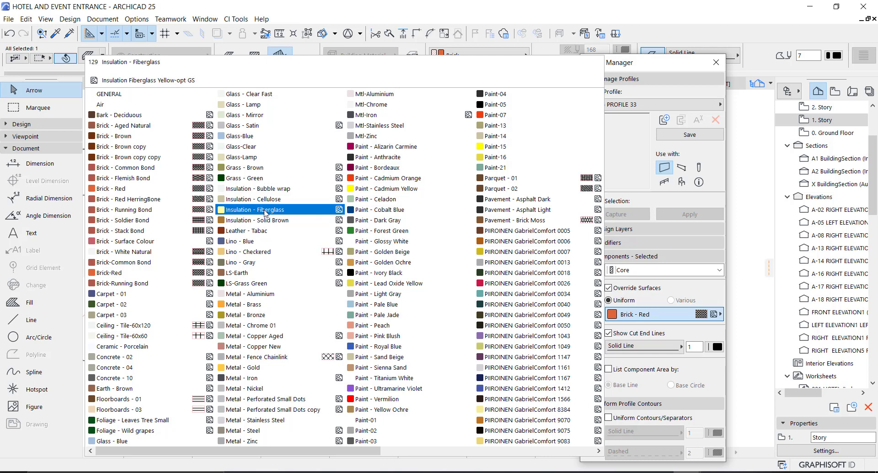
pyautogui.click(266, 211)
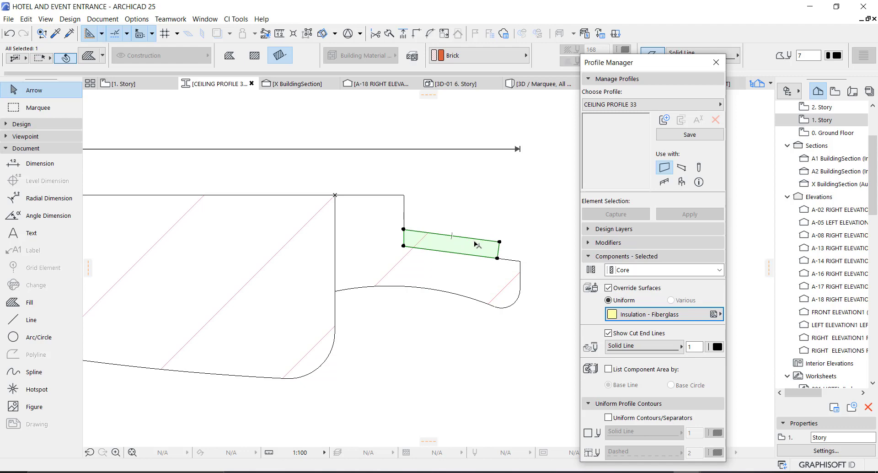
# - Override the surface of the smaller notched fill uniformly with Paint - Glossy White
pyautogui.click(474, 274)
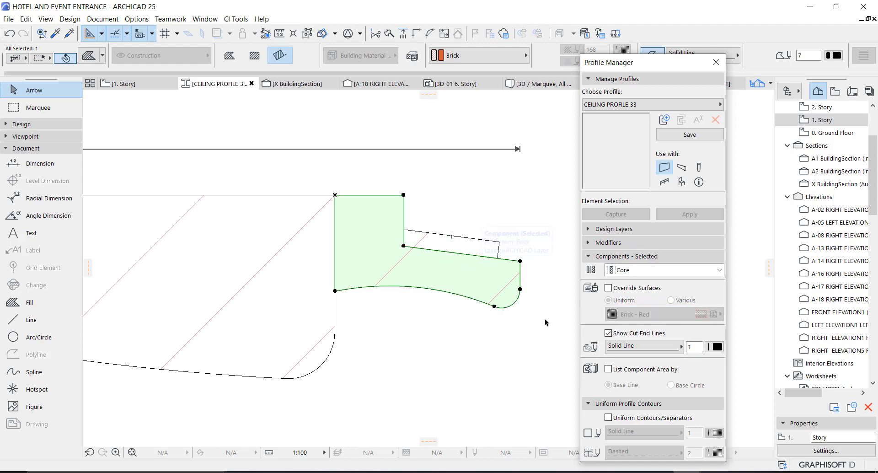
pyautogui.click(608, 288)
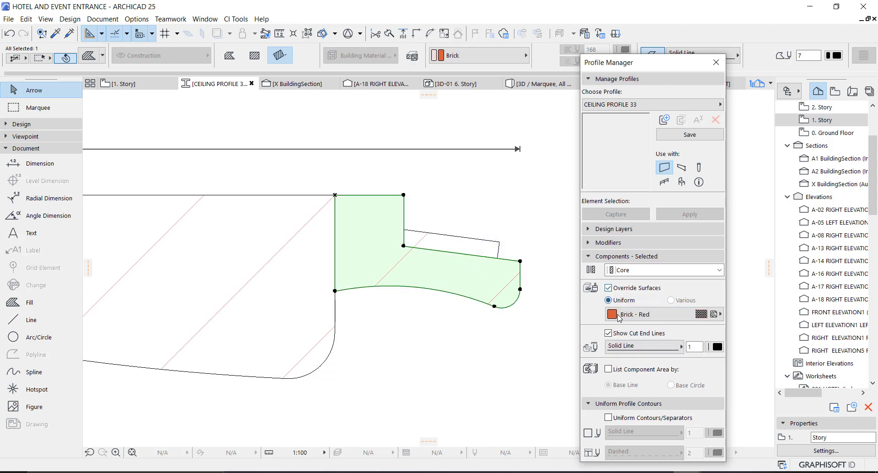
pyautogui.click(649, 314)
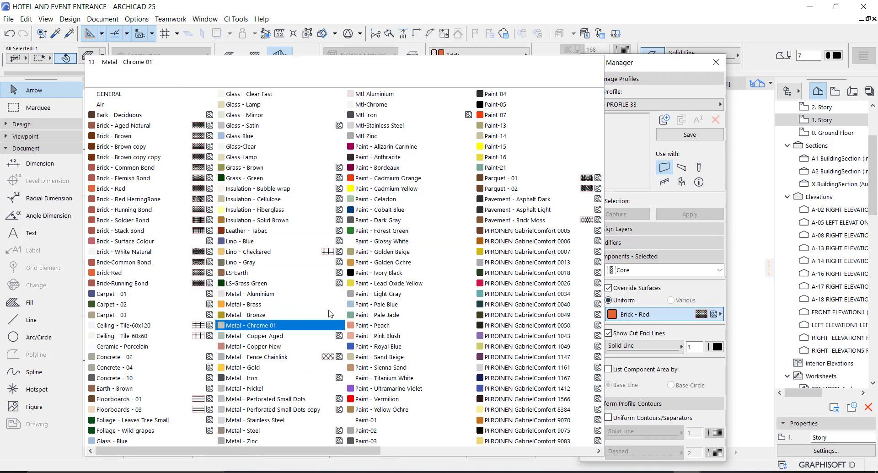
pyautogui.click(393, 241)
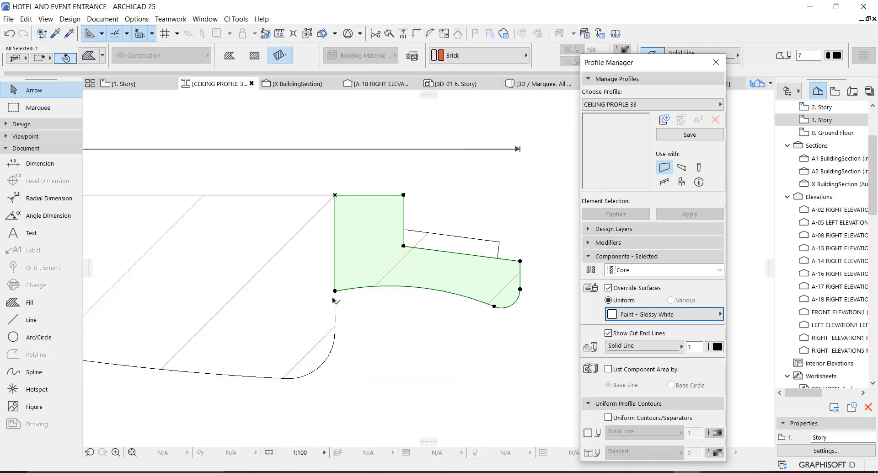
# - Override the surface of the large curved fill uniformly with Wood - Oak Light
pyautogui.scroll(-3, 444, 293)
pyautogui.click(500, 257)
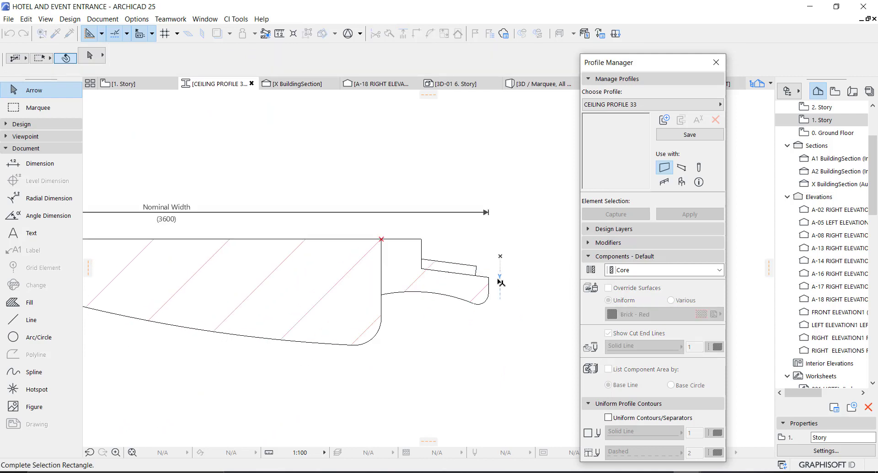
pyautogui.scroll(-2, 500, 282)
pyautogui.click(437, 330)
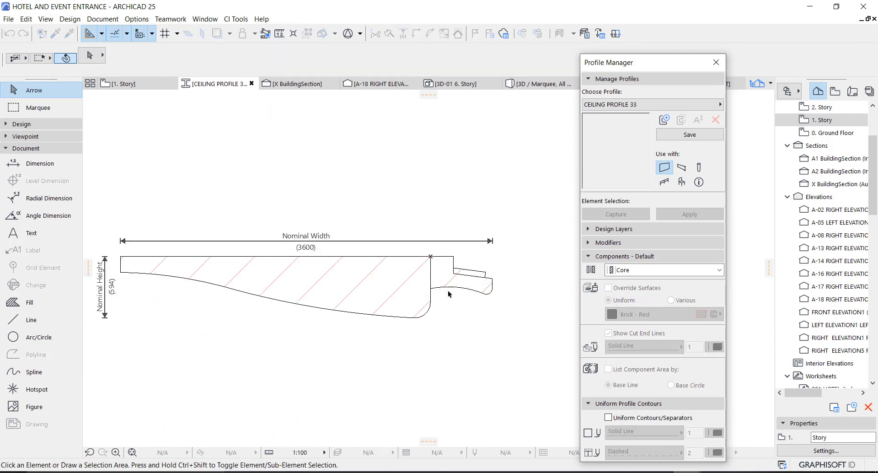
pyautogui.click(385, 292)
pyautogui.click(608, 288)
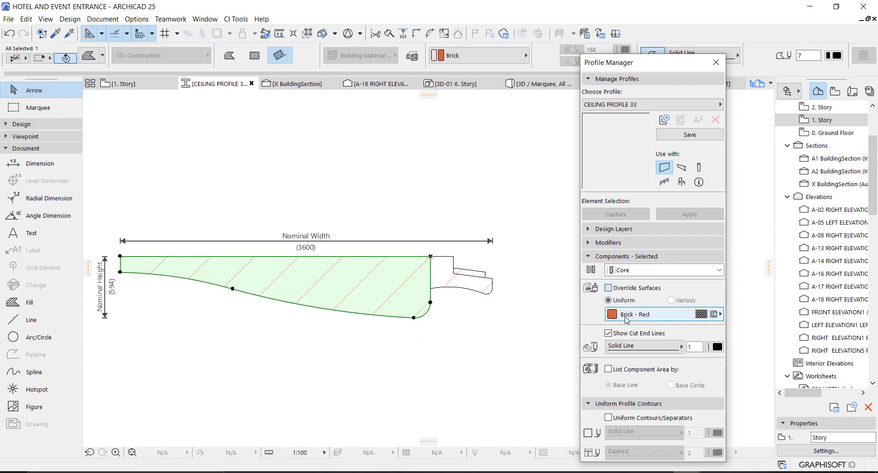
pyautogui.click(640, 314)
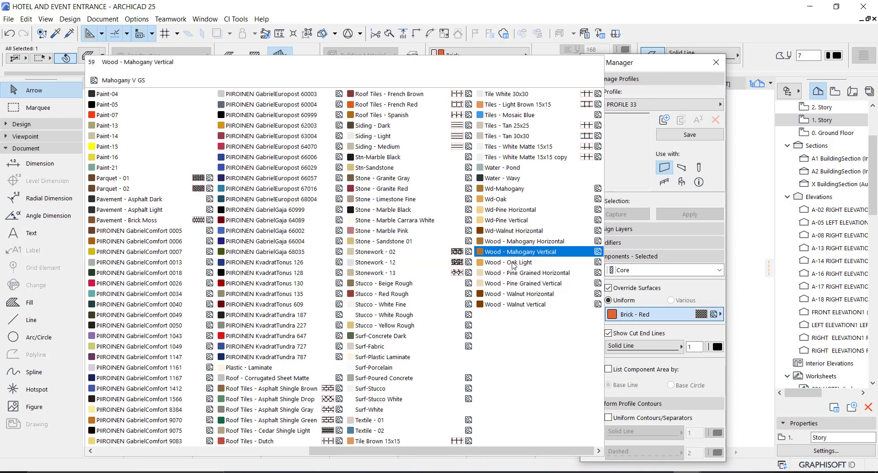
pyautogui.click(512, 262)
# - Fillet the large fill's lower-left corner with a radius of 25
pyautogui.scroll(3, 265, 270)
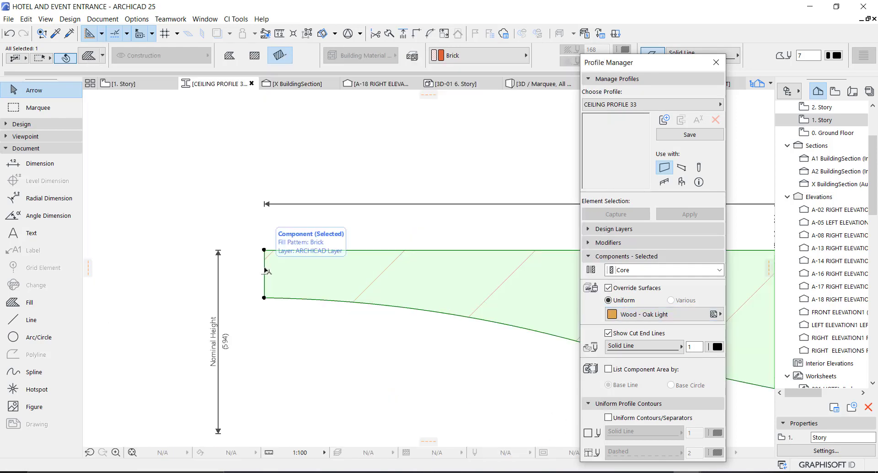
pyautogui.click(263, 297)
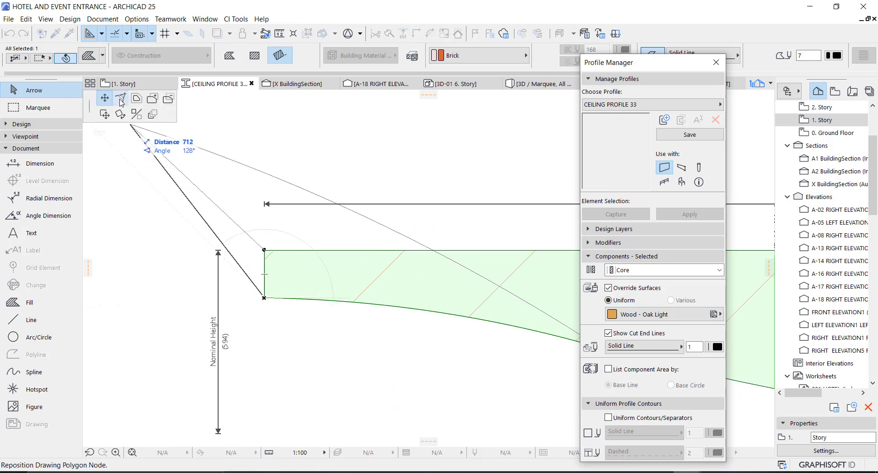
pyautogui.click(121, 99)
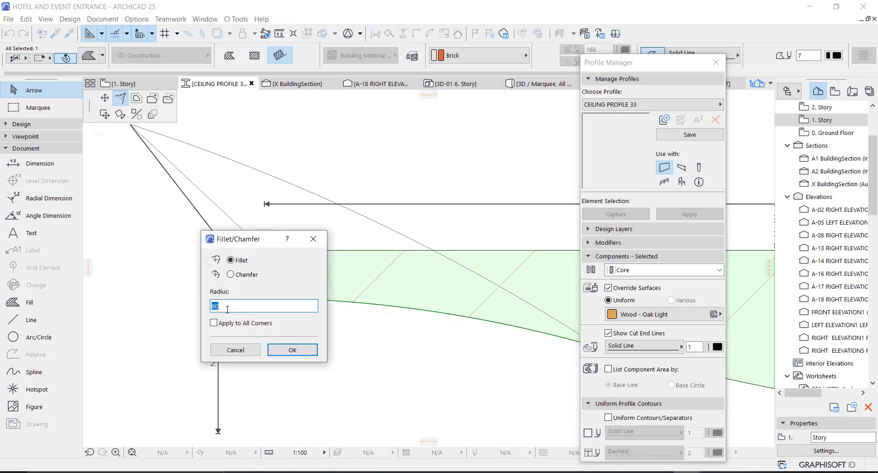
pyautogui.write('25')
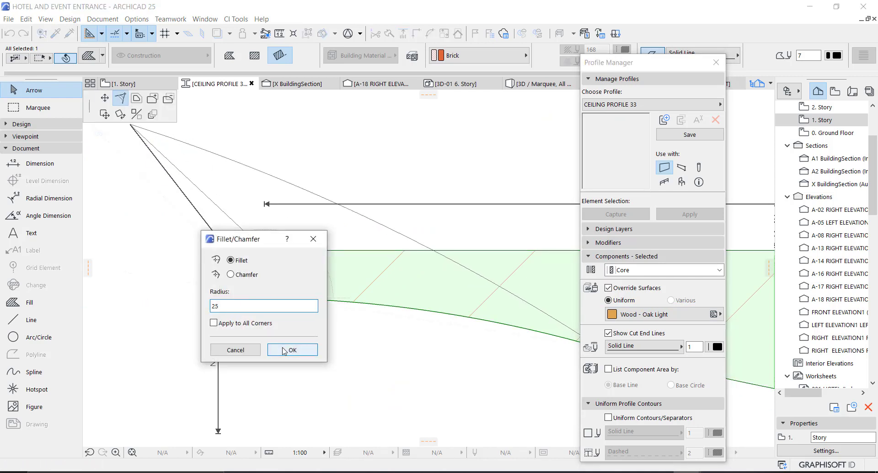
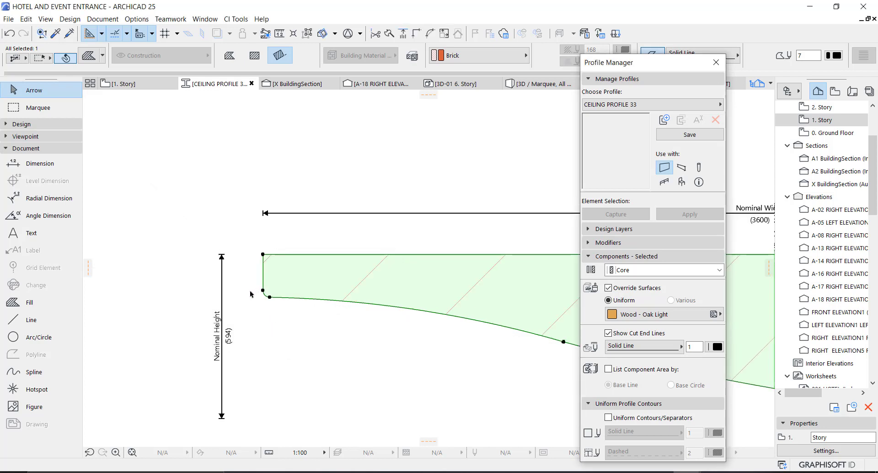
# - Save the edited ceiling profile and expand the group of design tools
pyautogui.click(687, 136)
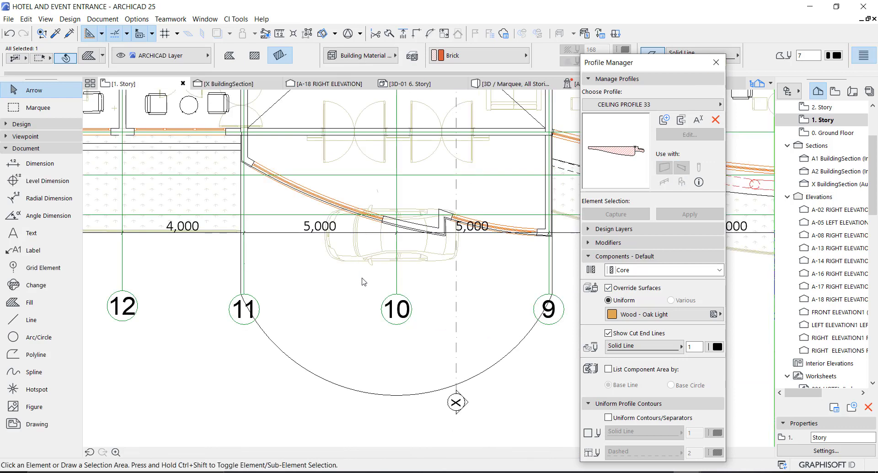
pyautogui.click(54, 125)
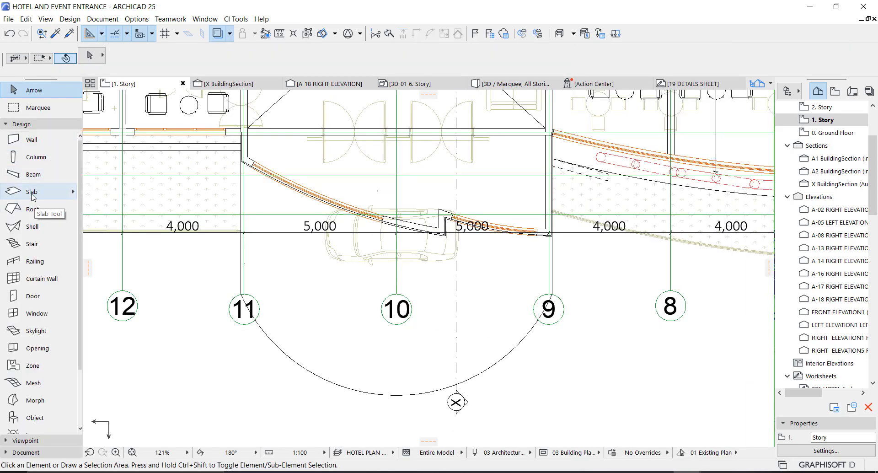
pyautogui.click(34, 194)
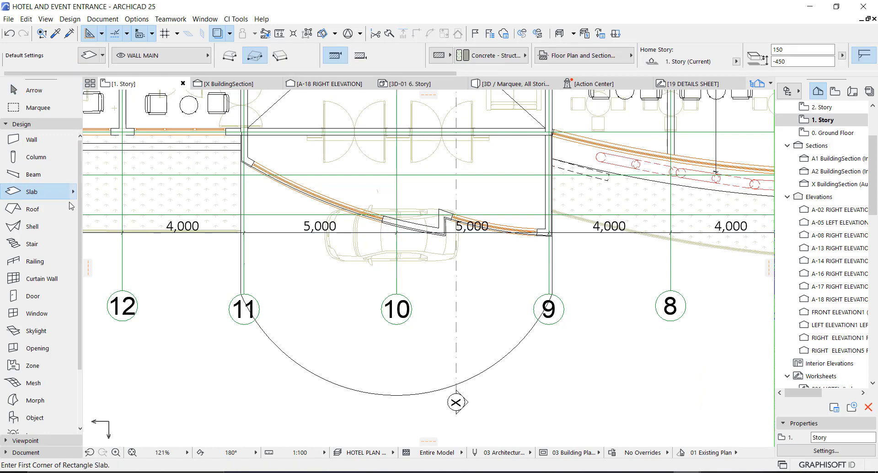
pyautogui.scroll(1, 246, 142)
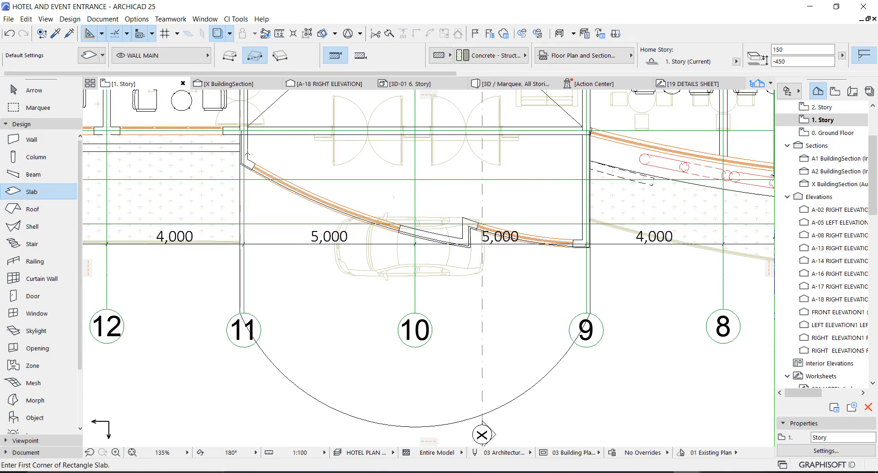
pyautogui.scroll(4, 246, 143)
pyautogui.scroll(-3, 237, 187)
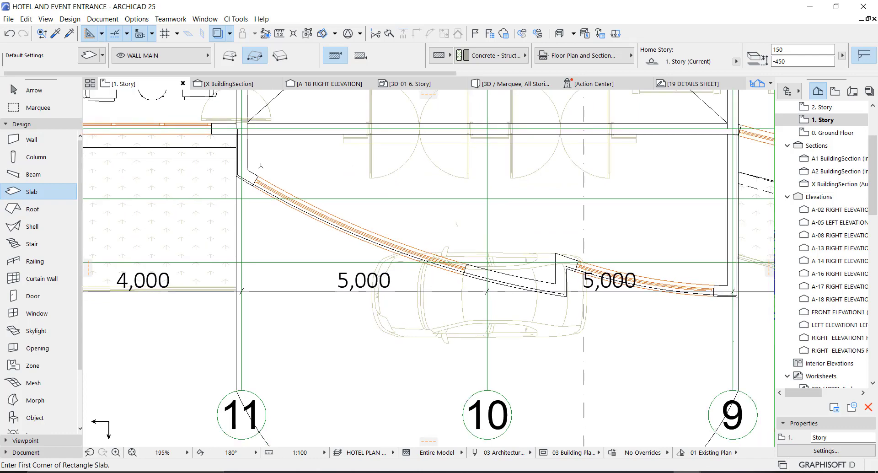
# - Activate the Beam tool and assign it the complex profile CEILING PROFILE 33
pyautogui.click(29, 174)
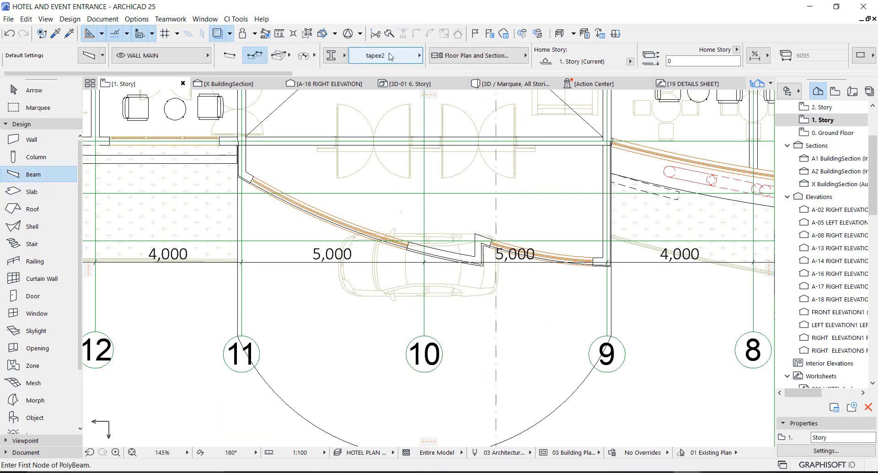
pyautogui.click(338, 62)
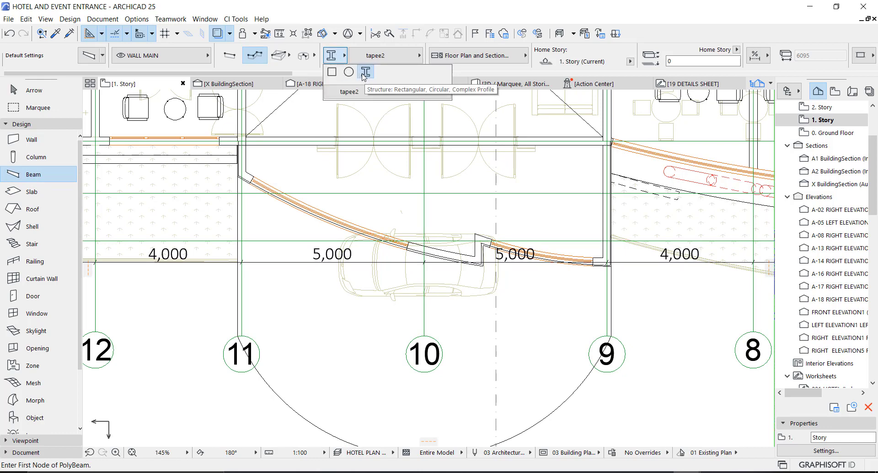
pyautogui.click(379, 56)
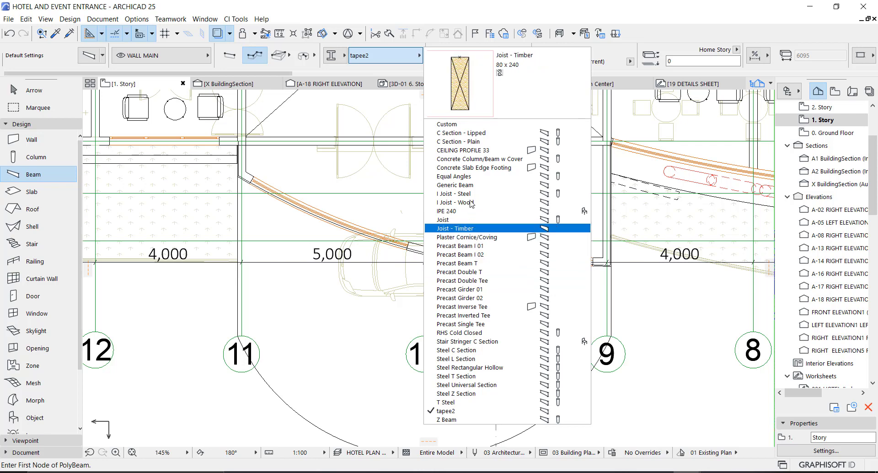
pyautogui.click(462, 150)
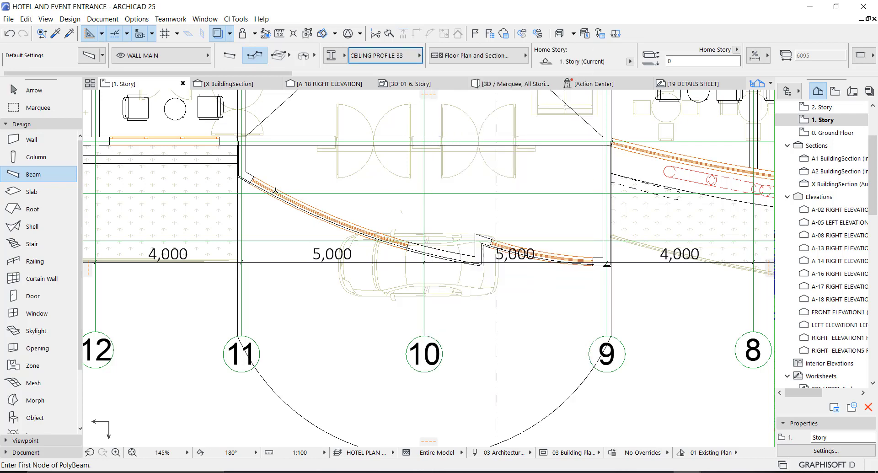
pyautogui.scroll(5, 242, 145)
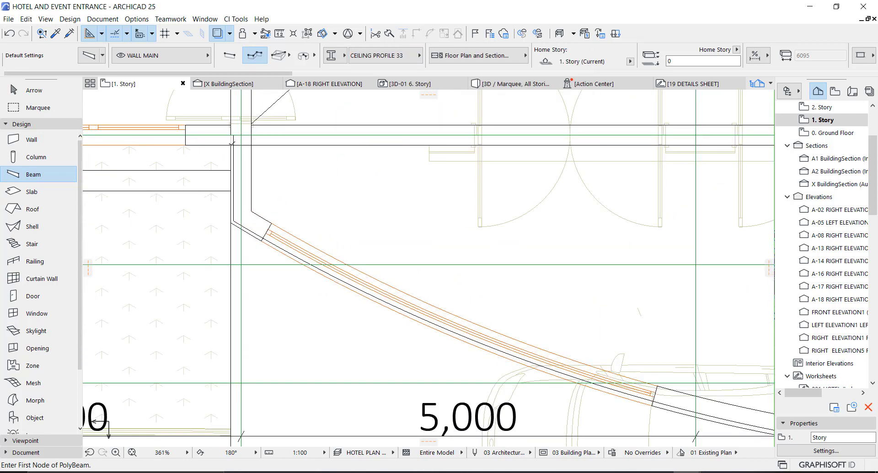
pyautogui.click(231, 145)
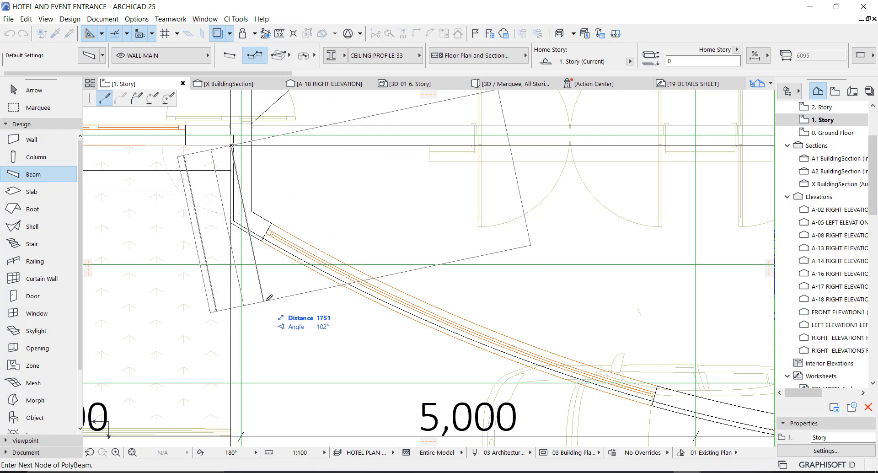
pyautogui.scroll(-3, 290, 307)
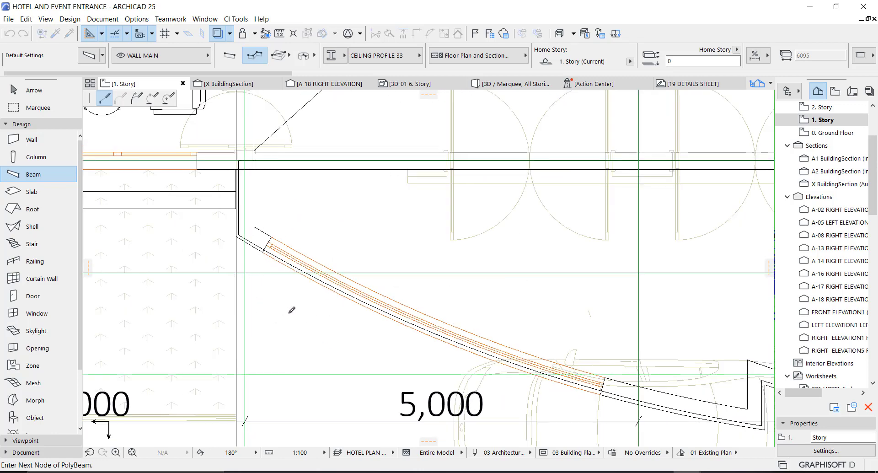
pyautogui.scroll(-1, 304, 280)
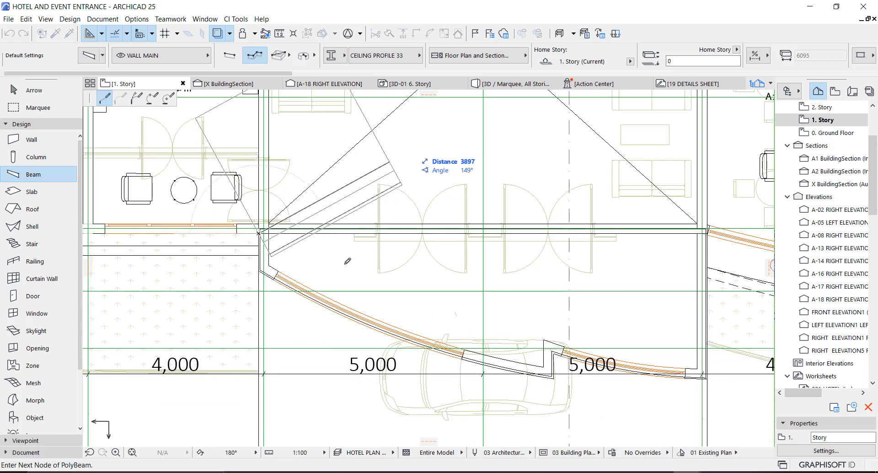
pyautogui.scroll(-2, 319, 266)
pyautogui.moveTo(244, 349); pyautogui.dragTo(221, 254, button='middle')
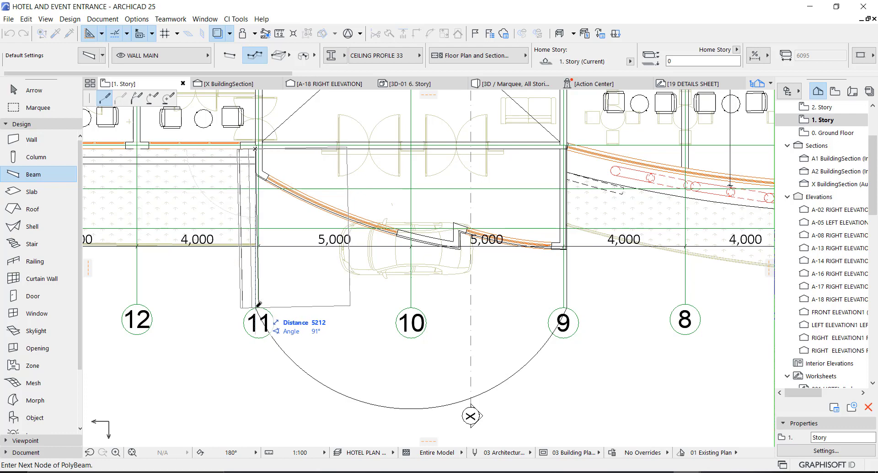
pyautogui.press('Escape')
pyautogui.press('Escape')
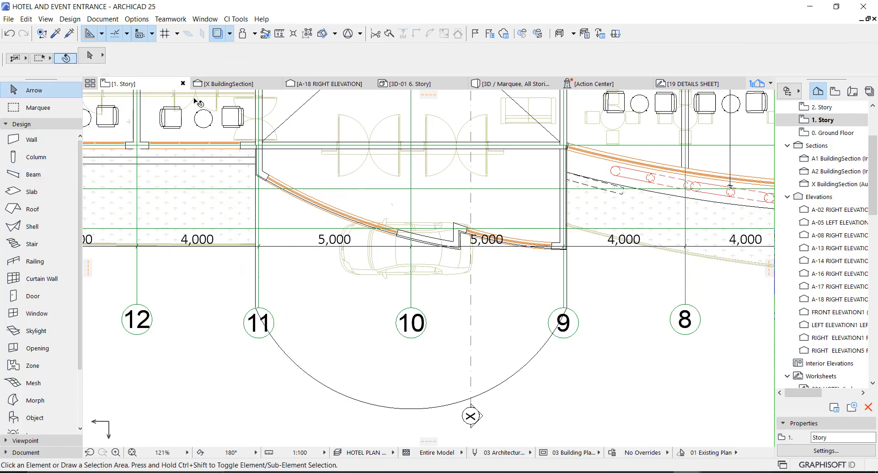
# - Open the complex profile CEILING PROFILE 33 for editing in the Profile Manager
pyautogui.click(104, 20)
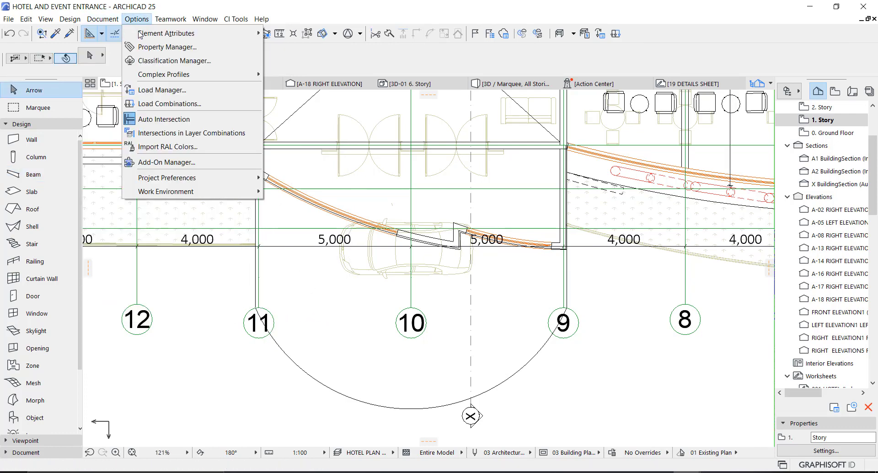
pyautogui.moveTo(256, 77)
pyautogui.click(301, 74)
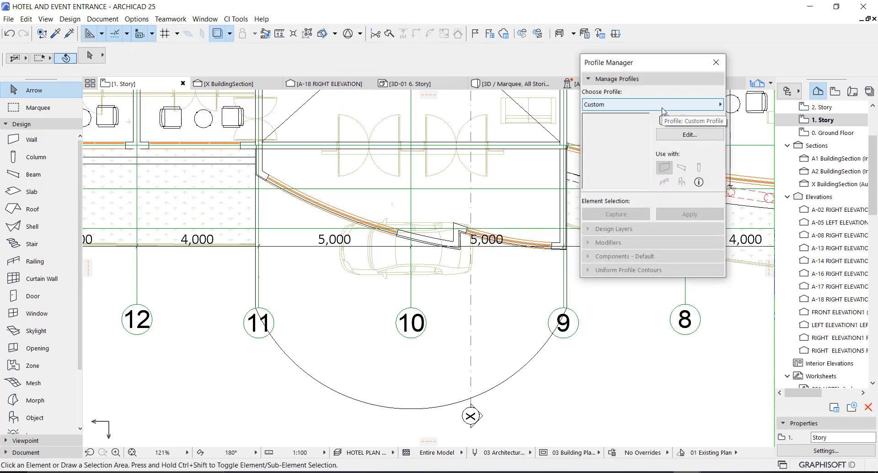
pyautogui.click(664, 108)
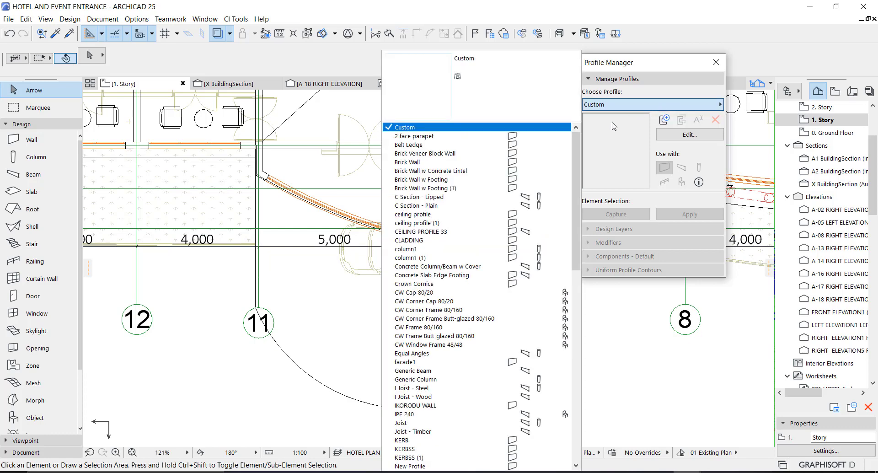
pyautogui.click(437, 232)
pyautogui.click(684, 135)
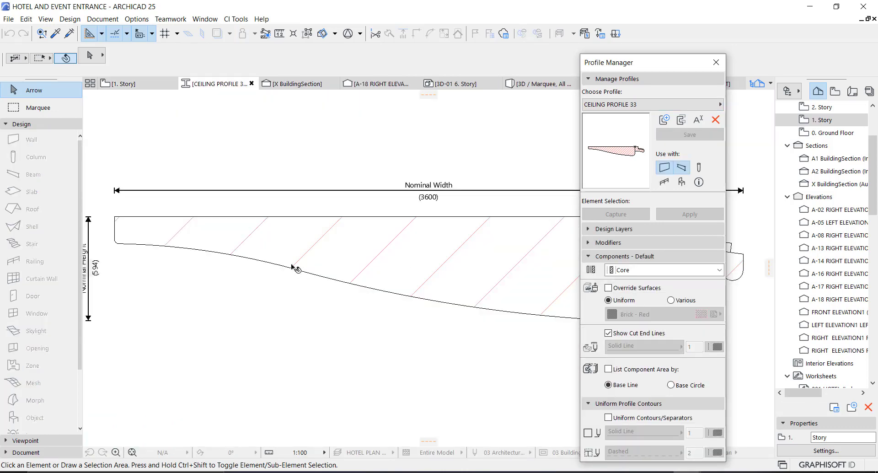
pyautogui.click(408, 265)
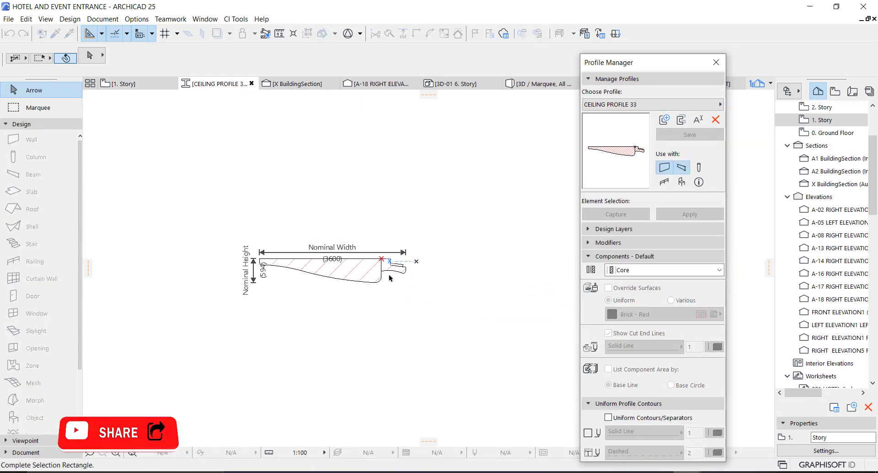
pyautogui.click(359, 292)
pyautogui.scroll(4, 383, 264)
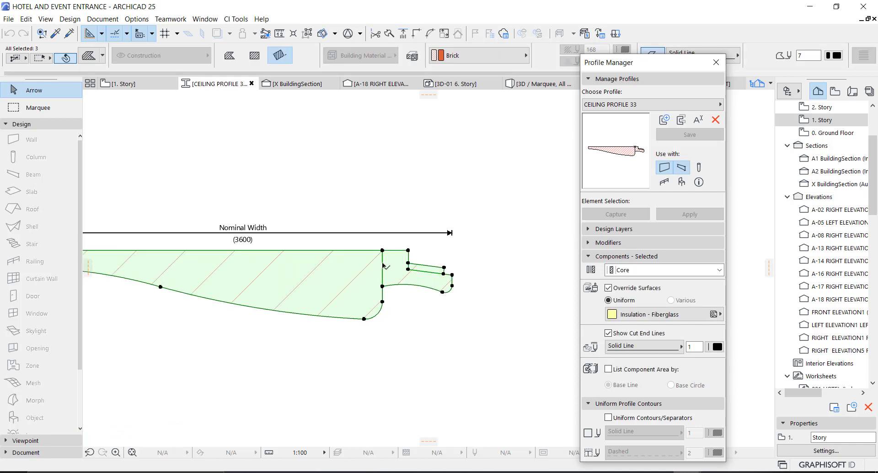
pyautogui.scroll(1, 383, 264)
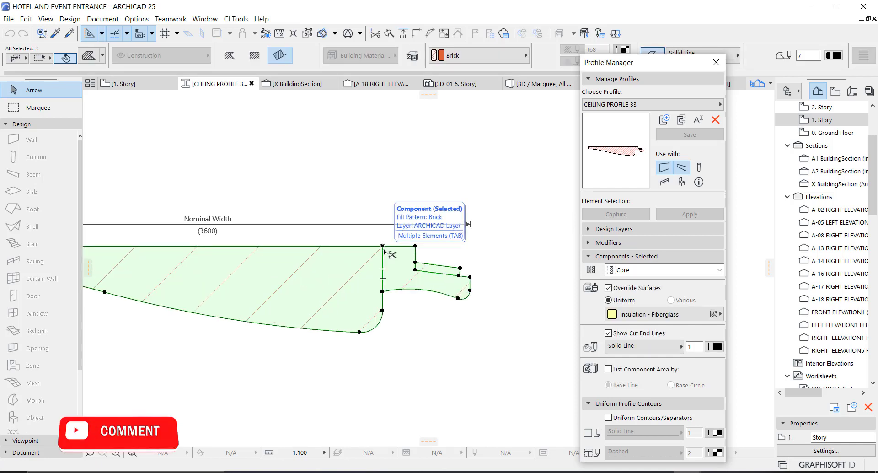
pyautogui.hotkey('ctrl', 'm')
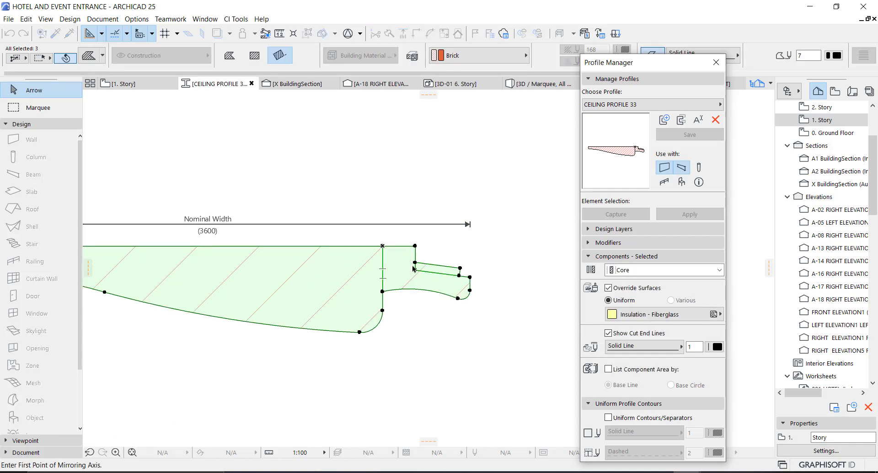
pyautogui.scroll(-3, 470, 274)
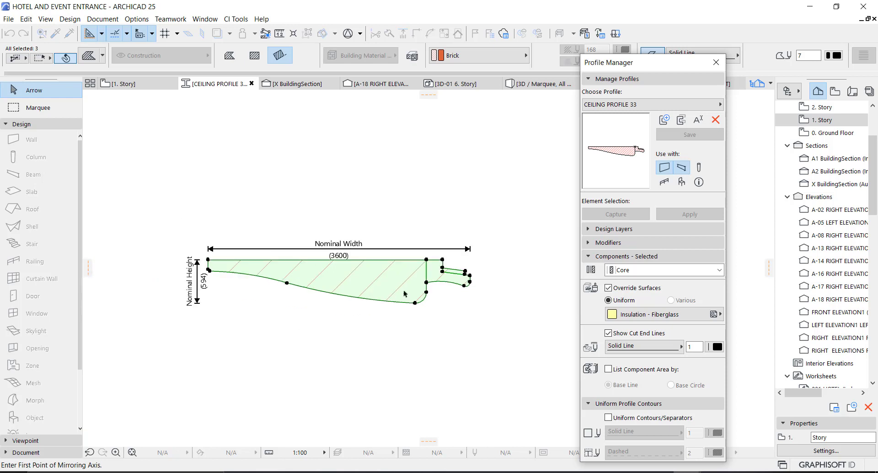
pyautogui.press('Escape')
pyautogui.press('Escape')
# - Move the profile's three fills 3000 horizontally so the large fill's upper-left corner sits on the origin, and save the profile
pyautogui.click(340, 283)
pyautogui.keyDown('shift'); pyautogui.click(450, 283); pyautogui.keyUp('shift')
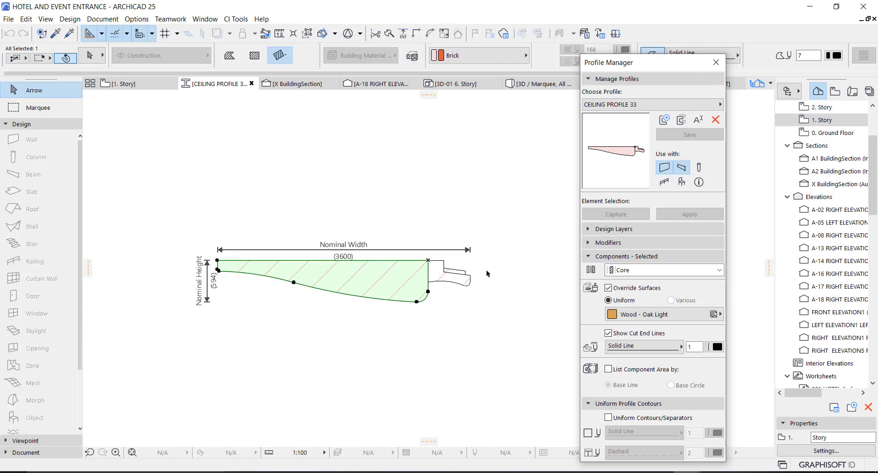
pyautogui.keyDown('shift'); pyautogui.click(289, 278); pyautogui.keyUp('shift')
pyautogui.keyDown('shift'); pyautogui.click(402, 295); pyautogui.keyUp('shift')
pyautogui.hotkey('ctrl', 'd')
pyautogui.click(217, 260)
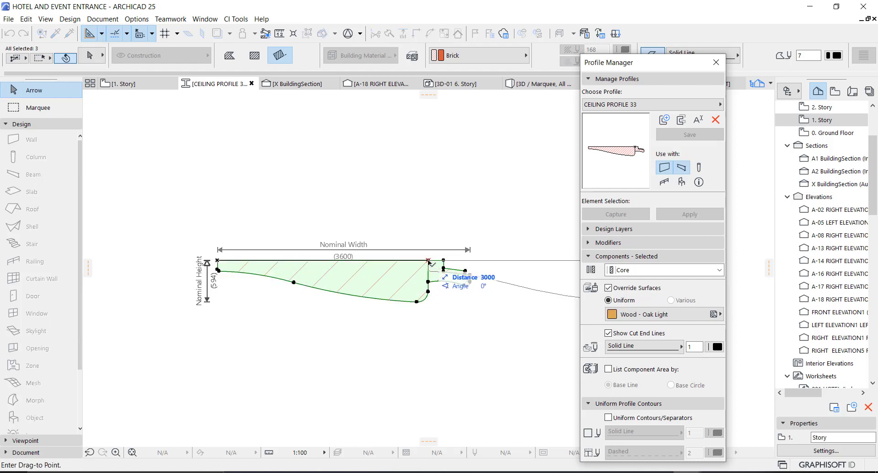
pyautogui.click(428, 261)
pyautogui.scroll(5, 475, 267)
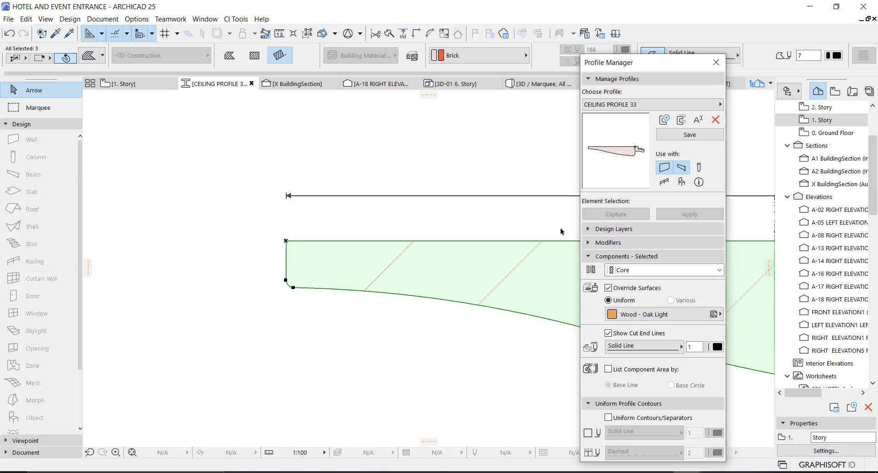
pyautogui.click(708, 134)
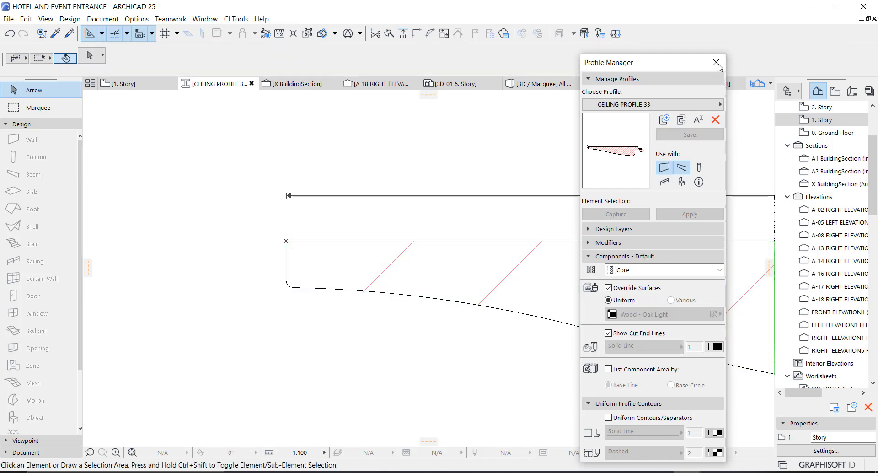
pyautogui.click(717, 63)
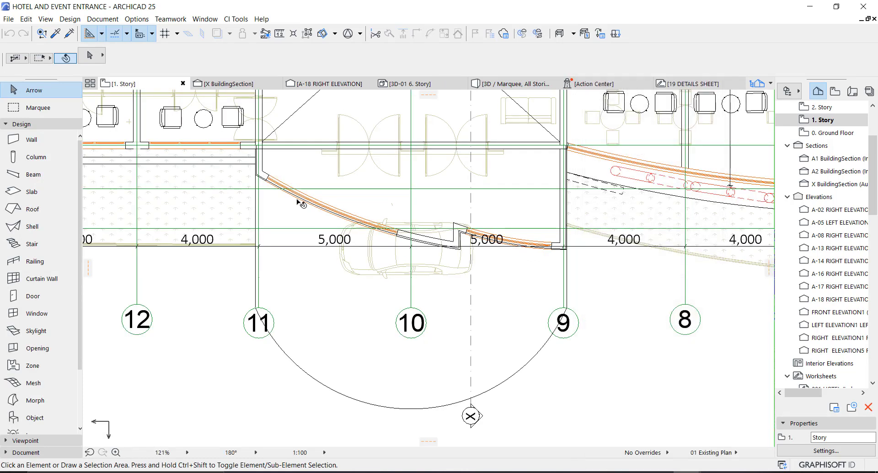
# - Start a chained beam at the wall corner near grid 11 and draw a straight 10225 segment along the wall to the corner at grid 9
pyautogui.click(30, 142)
pyautogui.click(33, 174)
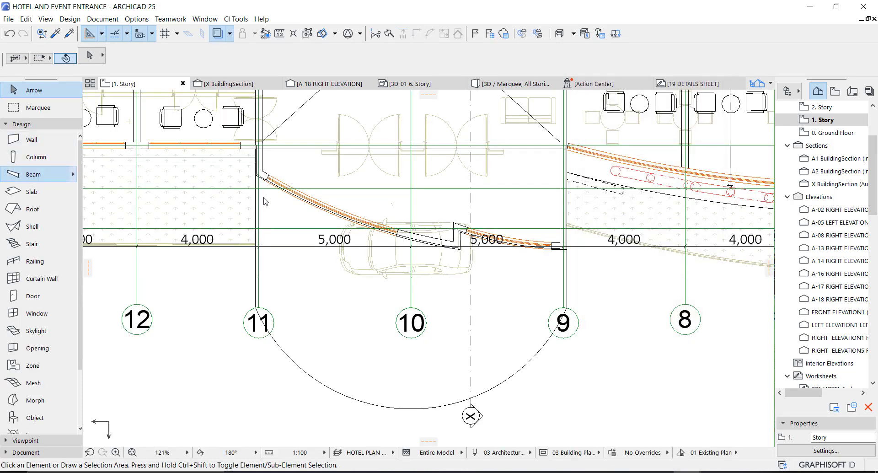
pyautogui.scroll(8, 256, 145)
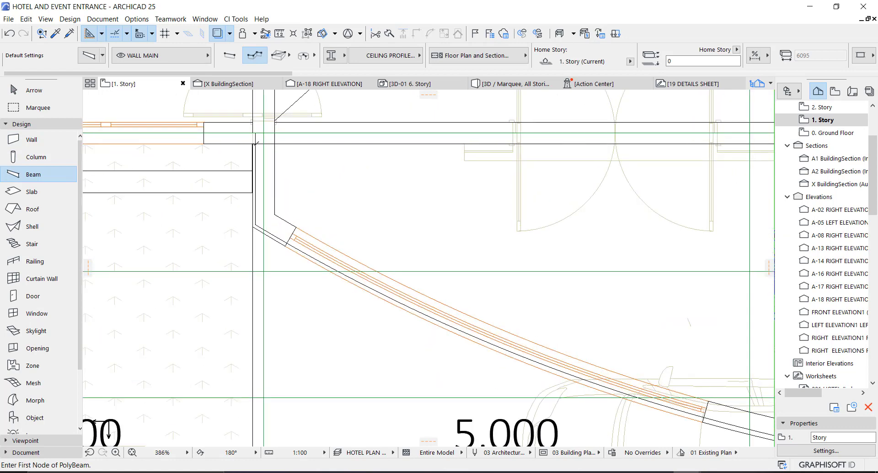
pyautogui.click(259, 206)
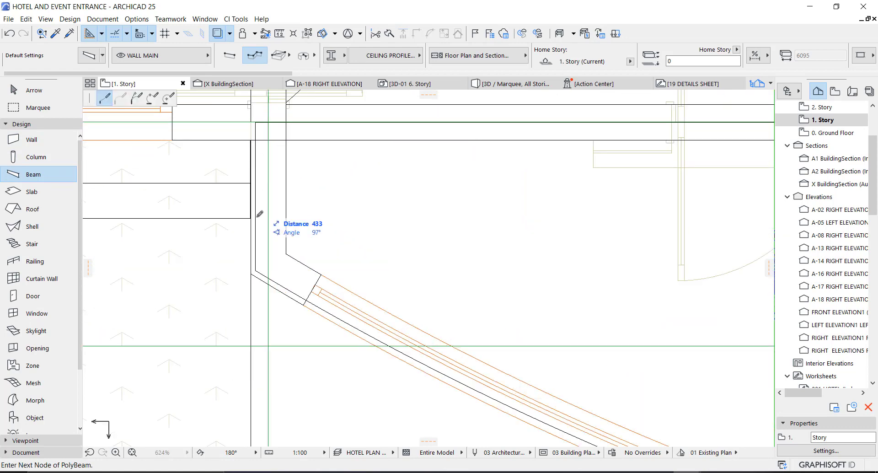
pyautogui.scroll(-8, 302, 224)
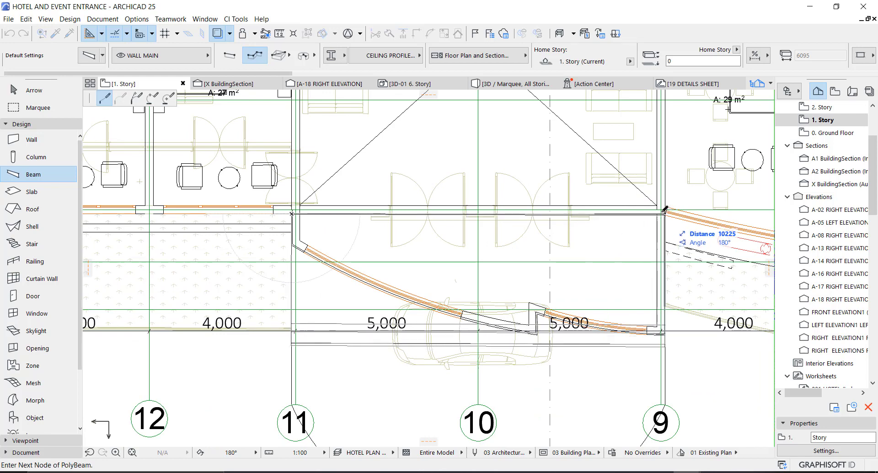
pyautogui.scroll(5, 665, 209)
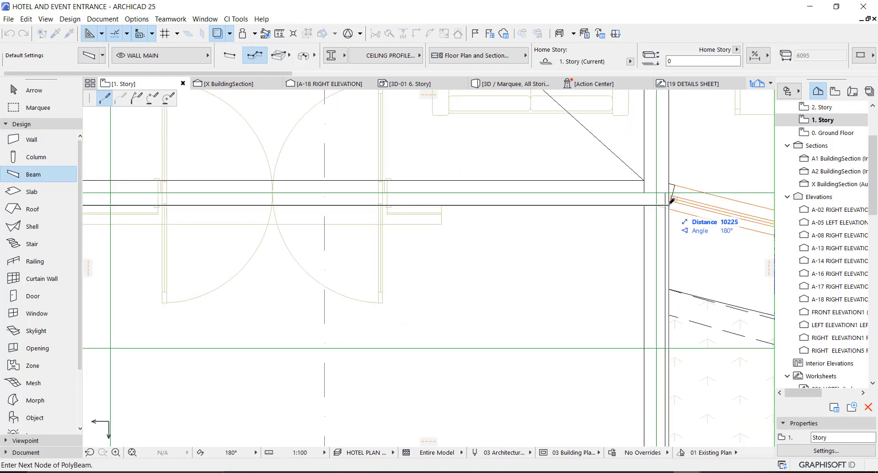
pyautogui.click(671, 200)
# - Continue the beam with a straight 5211 segment along grid 9 to the end of the drawn entrance arc
pyautogui.scroll(-4, 681, 228)
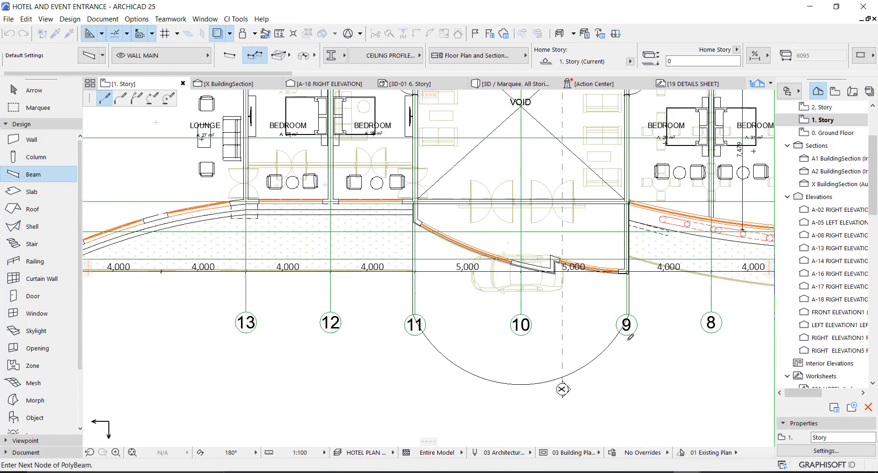
pyautogui.scroll(5, 631, 314)
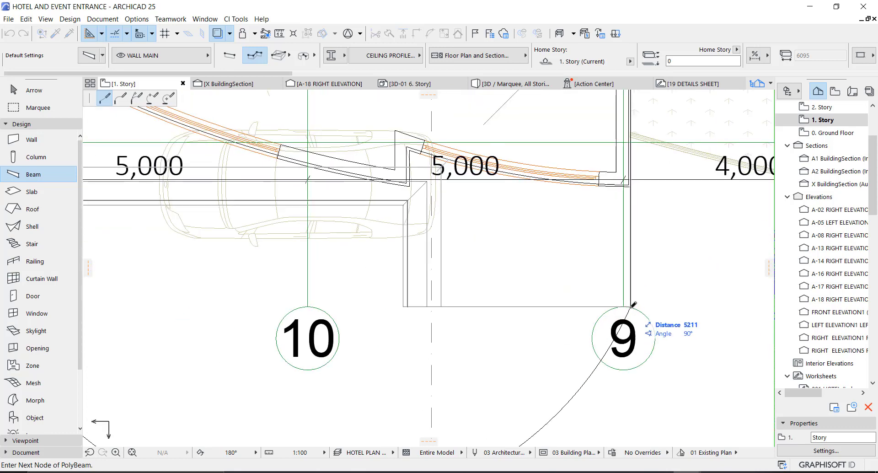
pyautogui.scroll(-1, 390, 312)
pyautogui.moveTo(321, 305); pyautogui.dragTo(477, 266, button='middle')
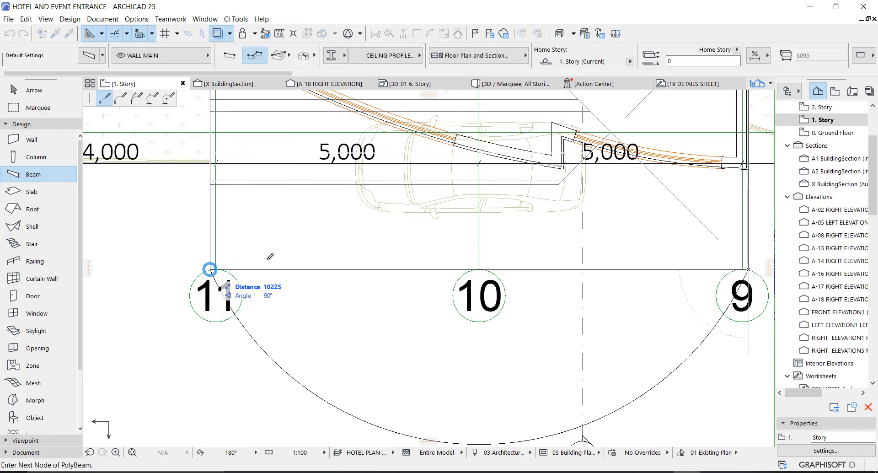
# - Add a tangential arc segment to the beam from grid 9 to the entrance arc's other end at grid 11
pyautogui.scroll(-3, 314, 273)
pyautogui.scroll(2, 268, 222)
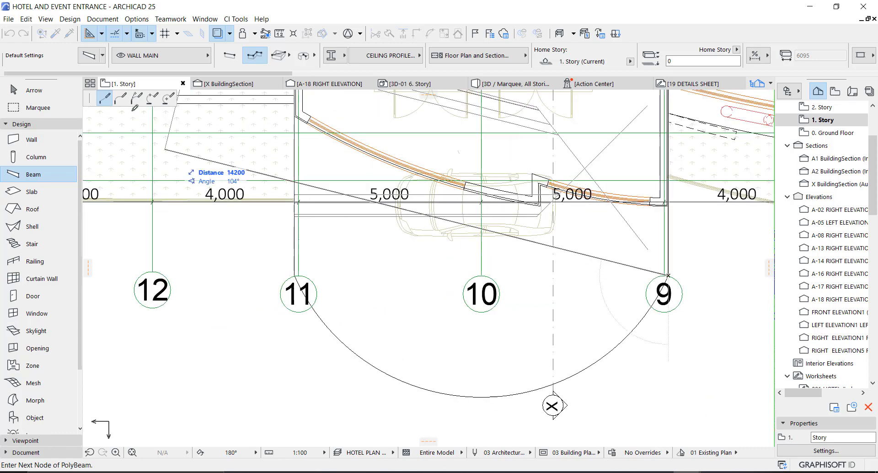
pyautogui.click(121, 98)
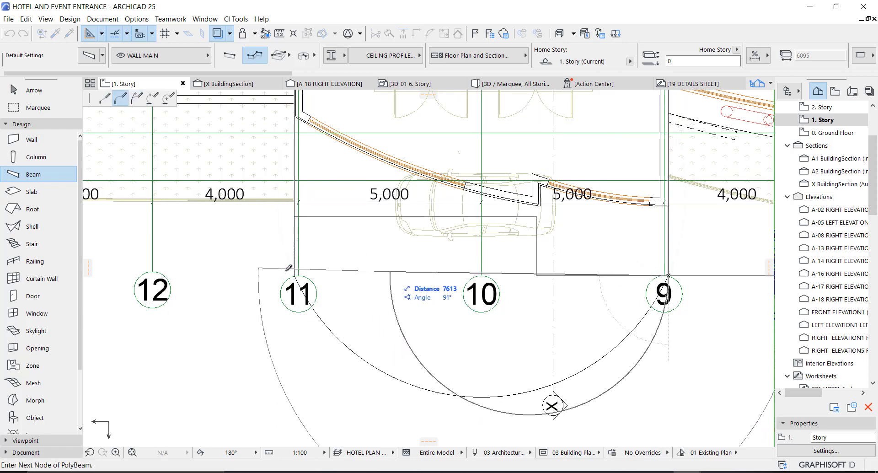
pyautogui.click(294, 273)
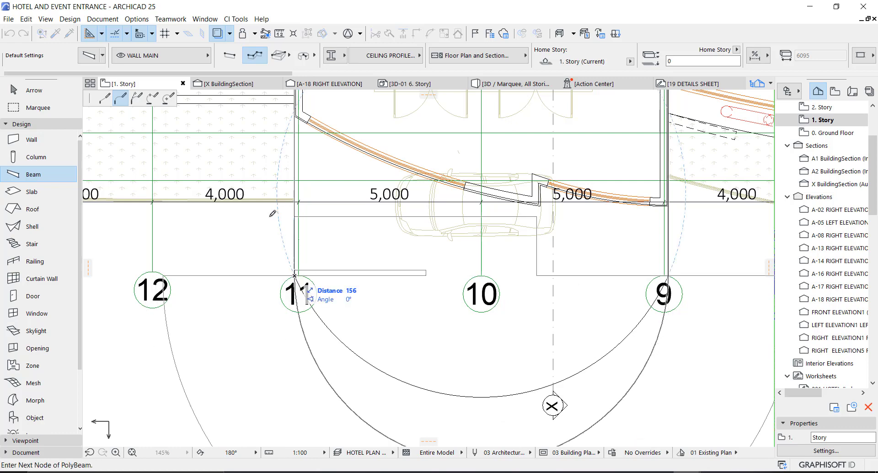
# - Close the beam chain with a straight segment along grid 11 back to its starting corner
pyautogui.click(101, 99)
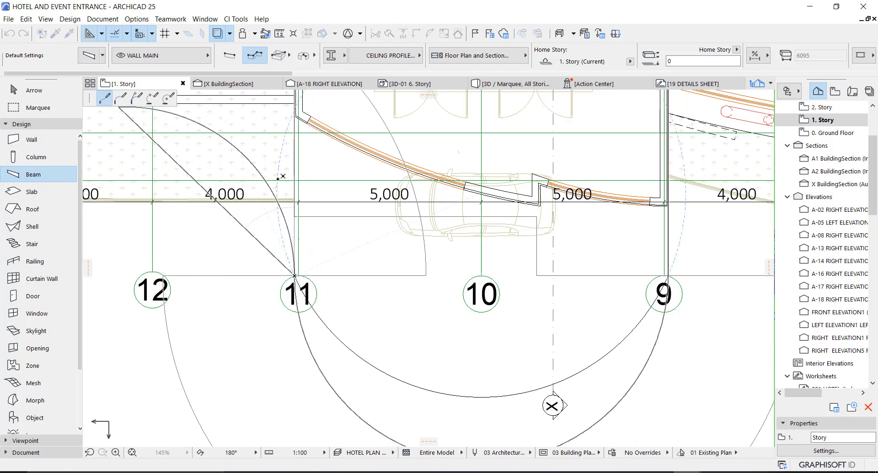
pyautogui.moveTo(295, 195); pyautogui.dragTo(307, 300, button='middle')
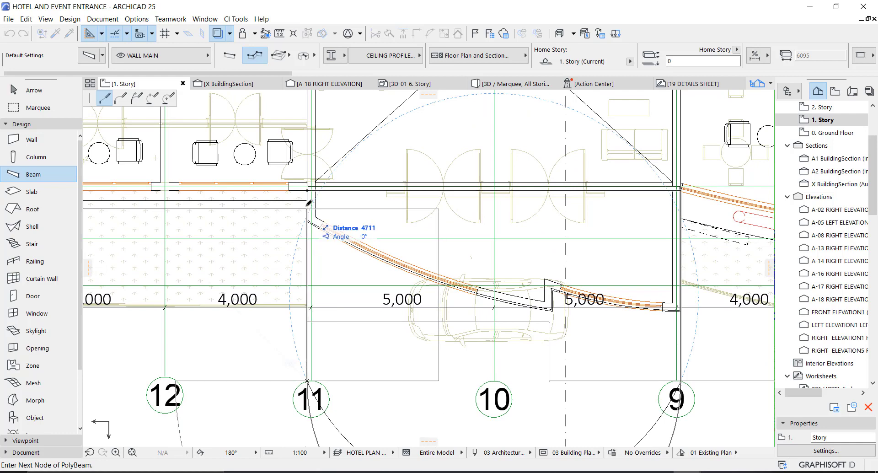
pyautogui.doubleClick(309, 188)
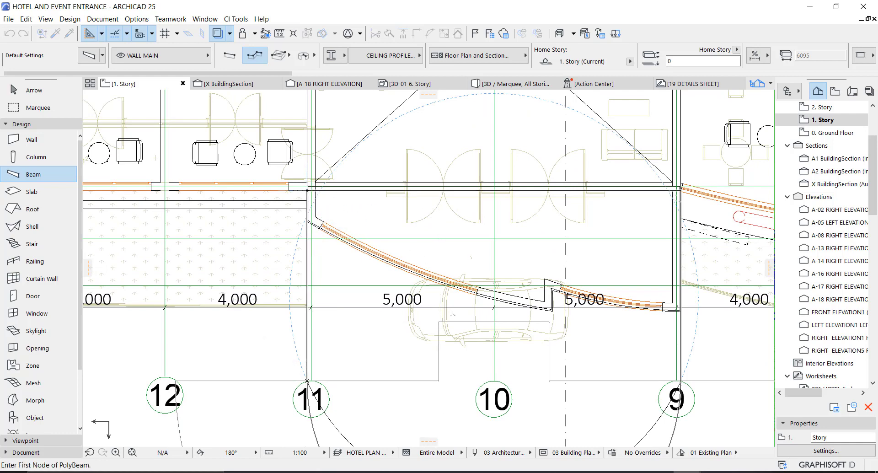
pyautogui.scroll(-4, 432, 293)
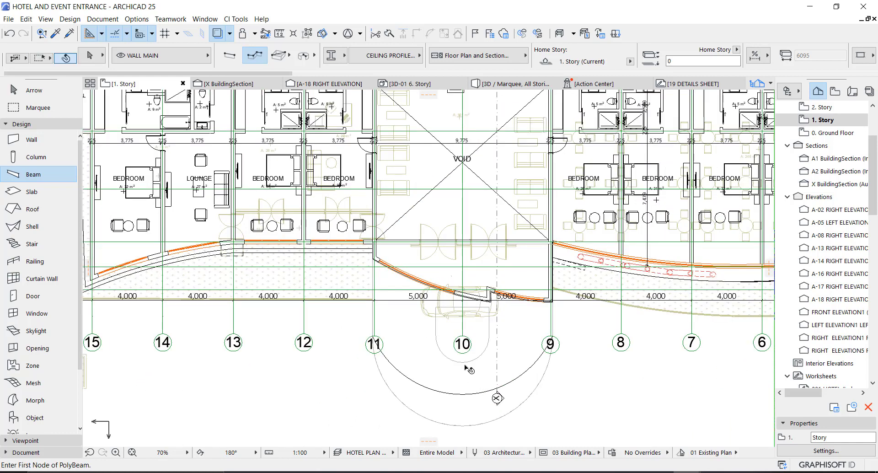
pyautogui.keyDown('shift'); pyautogui.click(472, 390); pyautogui.keyUp('shift')
pyautogui.scroll(4, 466, 419)
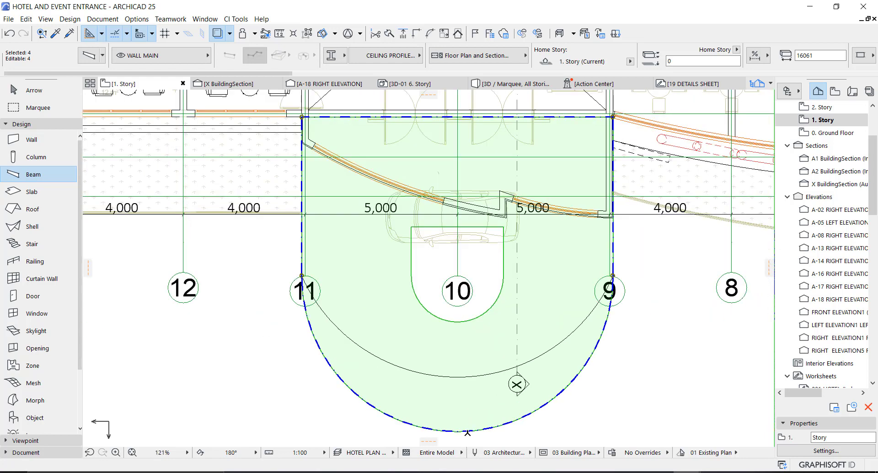
pyautogui.click(466, 419)
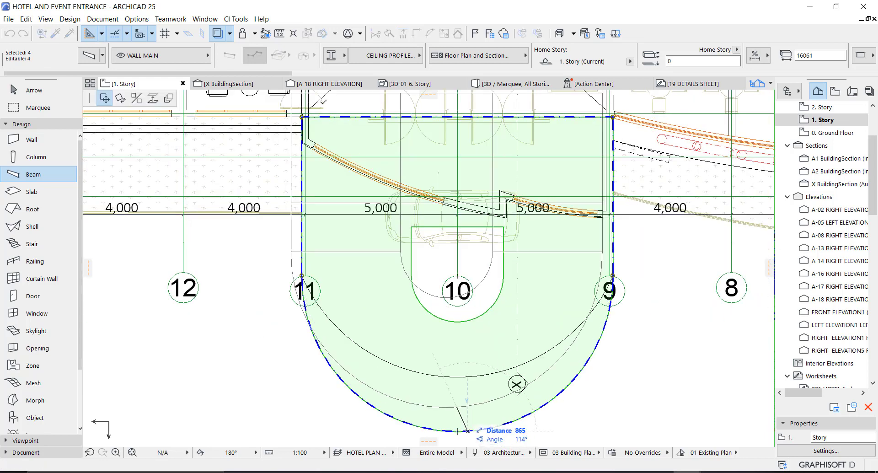
pyautogui.press('Escape')
# - Suspend grouping and curve the beam's outer arc segment to follow the inner entrance arc, with an arc radius of about 5594
pyautogui.click(307, 35)
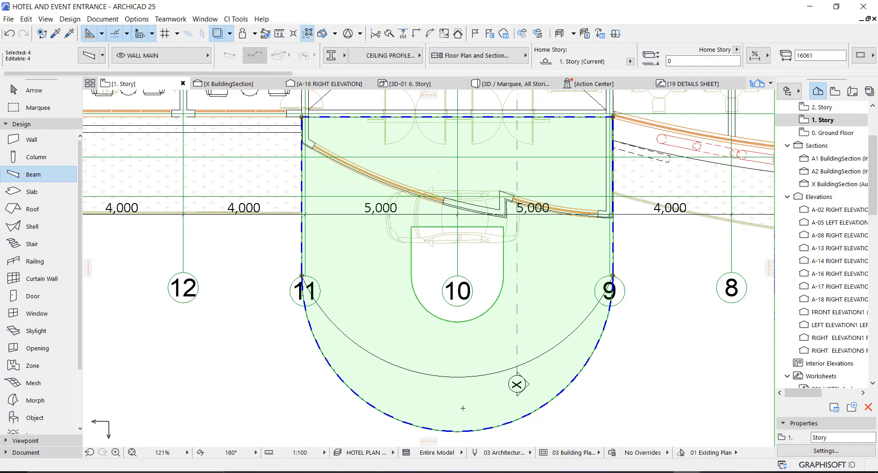
pyautogui.press('Escape')
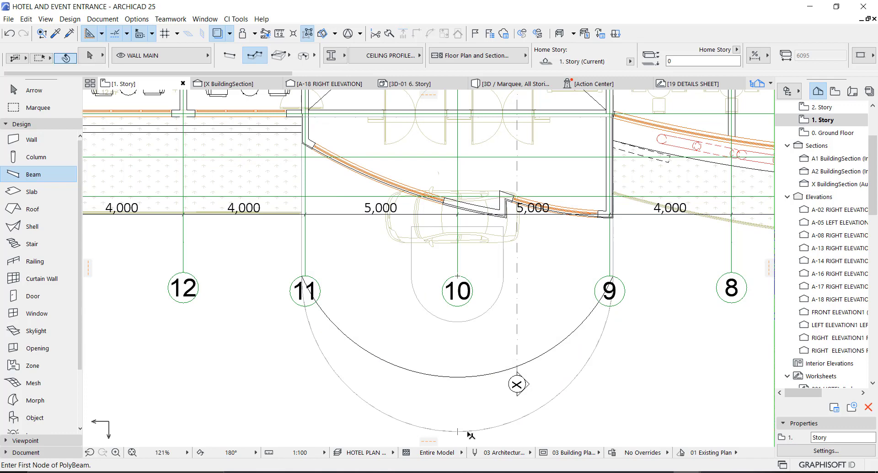
pyautogui.keyDown('shift'); pyautogui.click(467, 432); pyautogui.keyUp('shift')
pyautogui.click(467, 431)
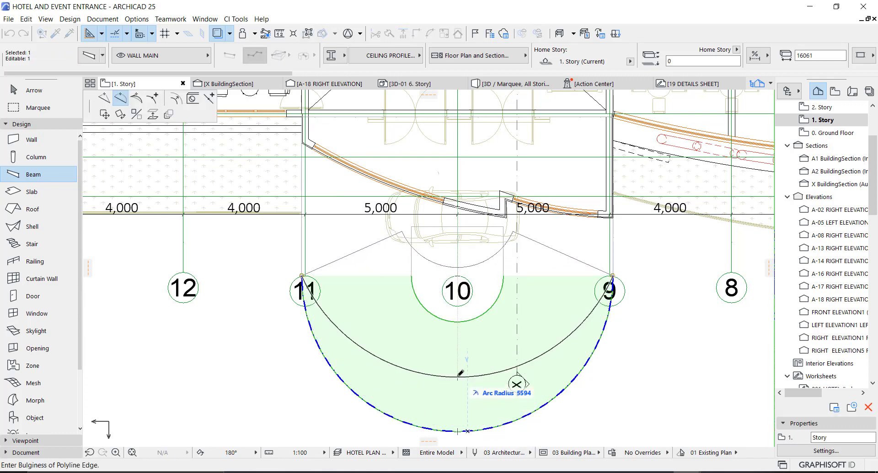
pyautogui.click(460, 373)
pyautogui.press('Escape')
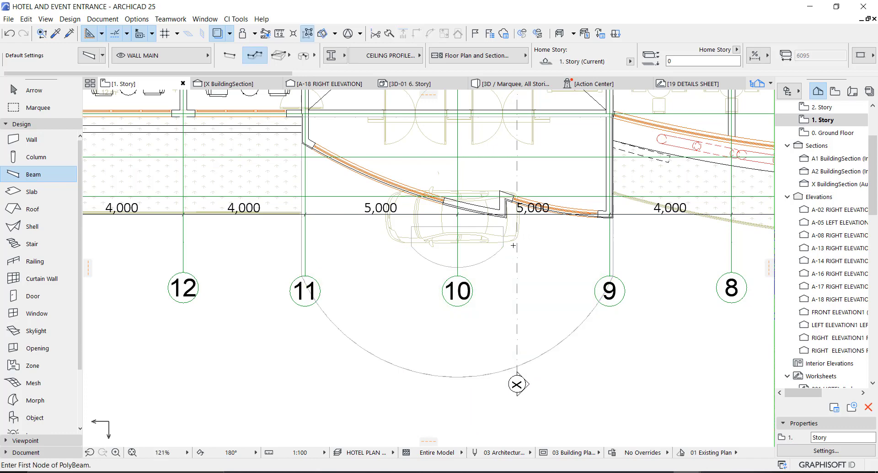
pyautogui.press('Escape')
# - Draw a marquee over the hotel's central entrance bay on the plan and show that area in 3D
pyautogui.scroll(-5, 448, 270)
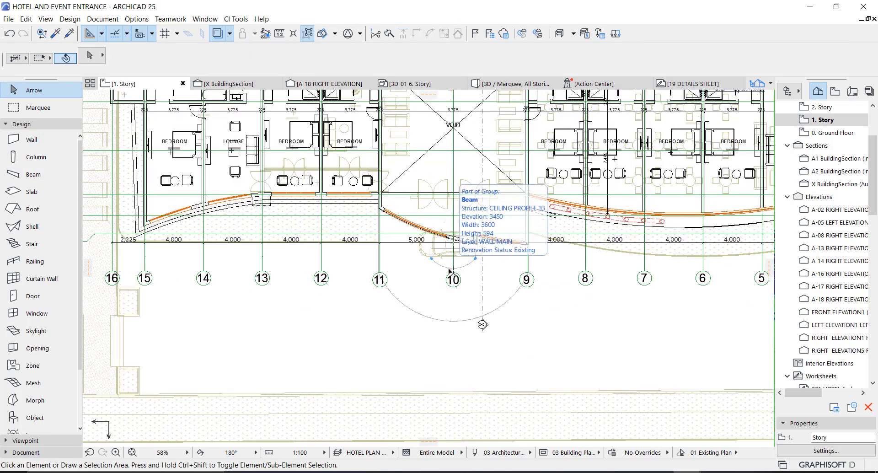
pyautogui.press('F3')
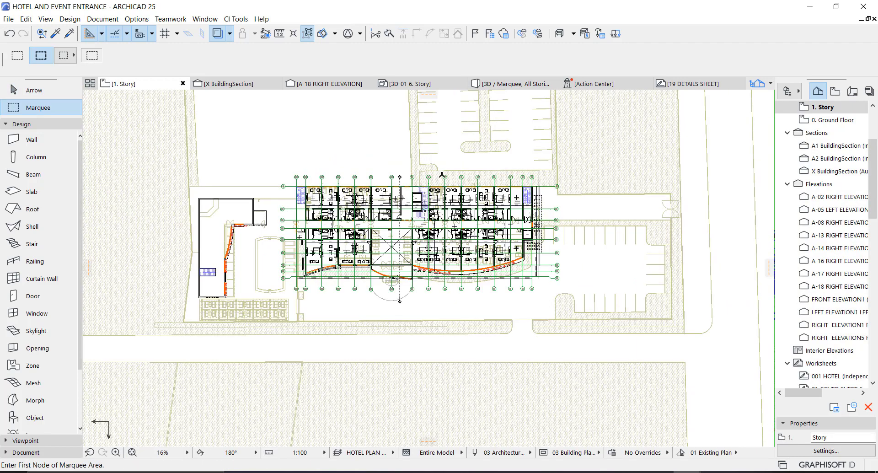
pyautogui.click(443, 171)
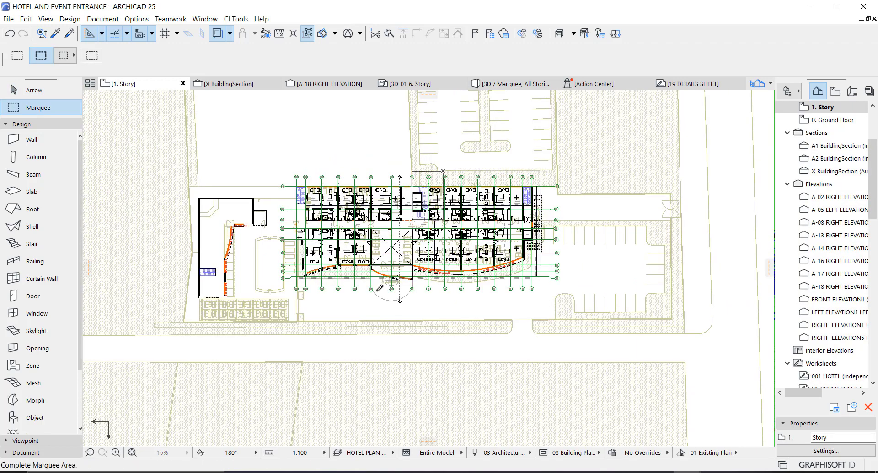
pyautogui.click(339, 353)
pyautogui.press('F5')
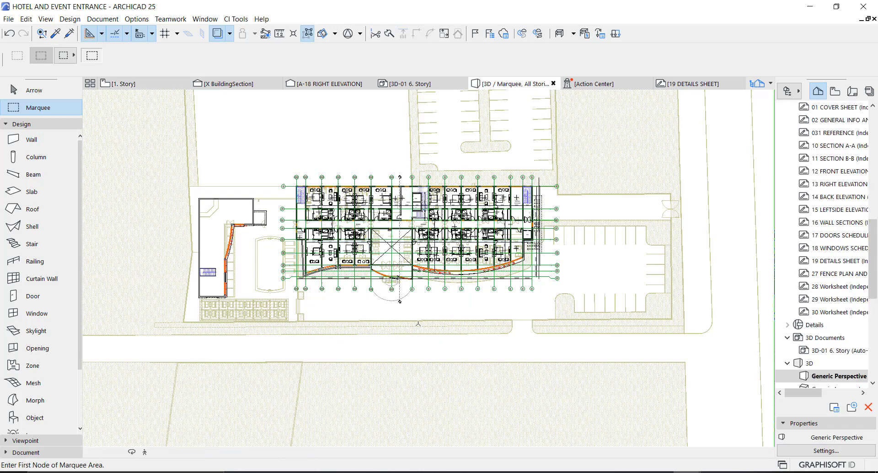
# - Restore grouping and raise the whole ceiling beam group vertically by 626 from its corner node beneath the entrance canopy
pyautogui.click(562, 259)
pyautogui.press('Escape')
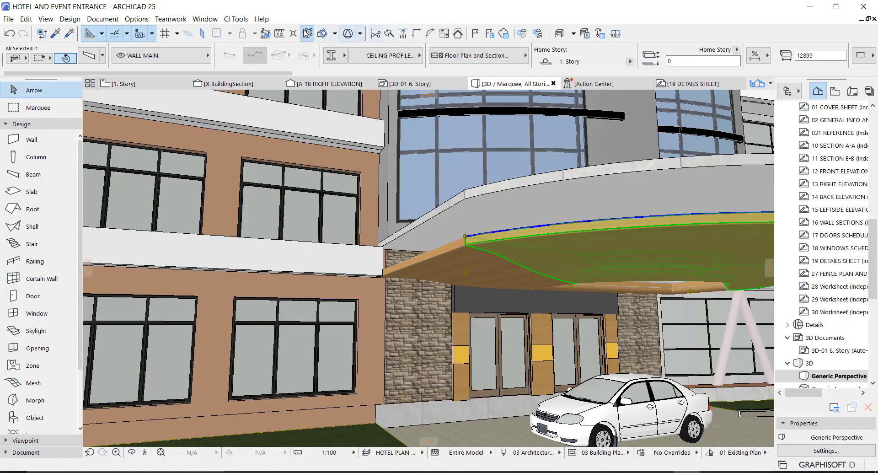
pyautogui.click(309, 35)
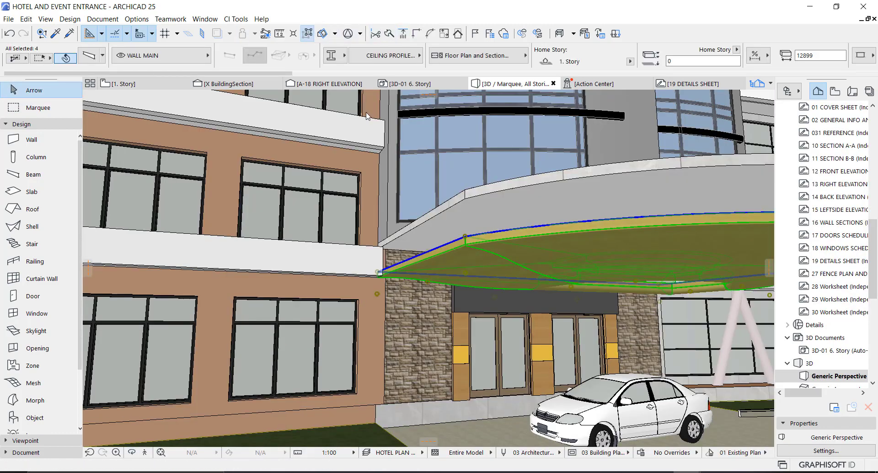
pyautogui.click(466, 236)
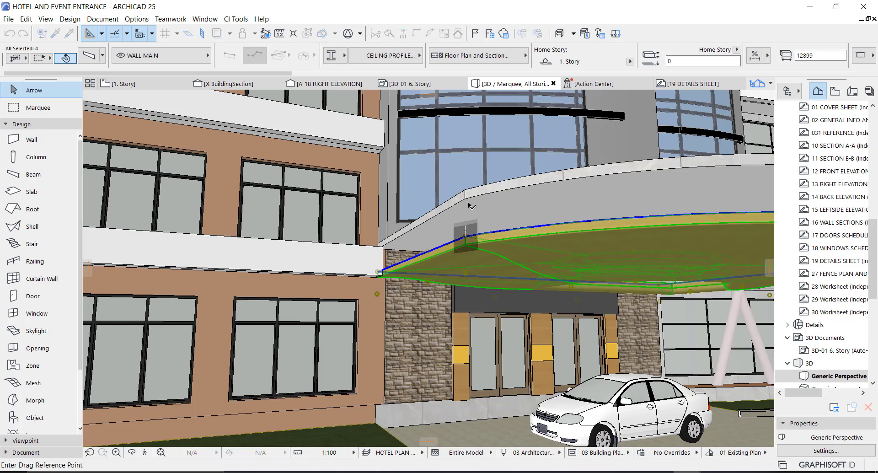
pyautogui.click(465, 236)
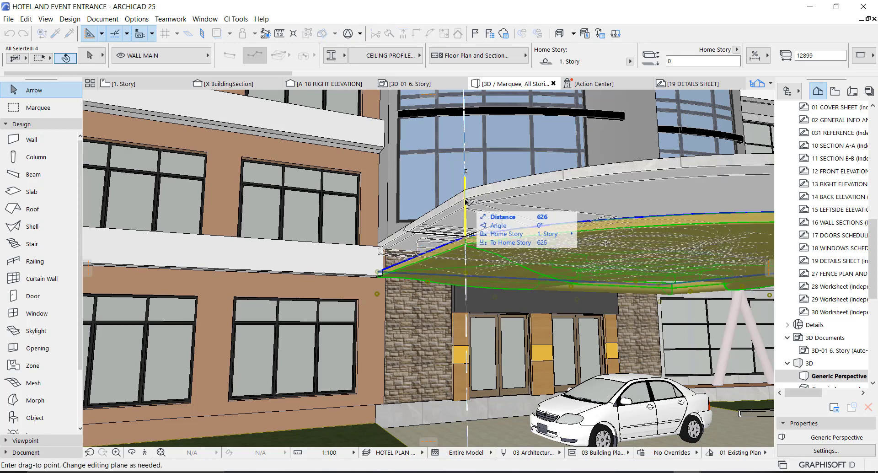
pyautogui.click(466, 201)
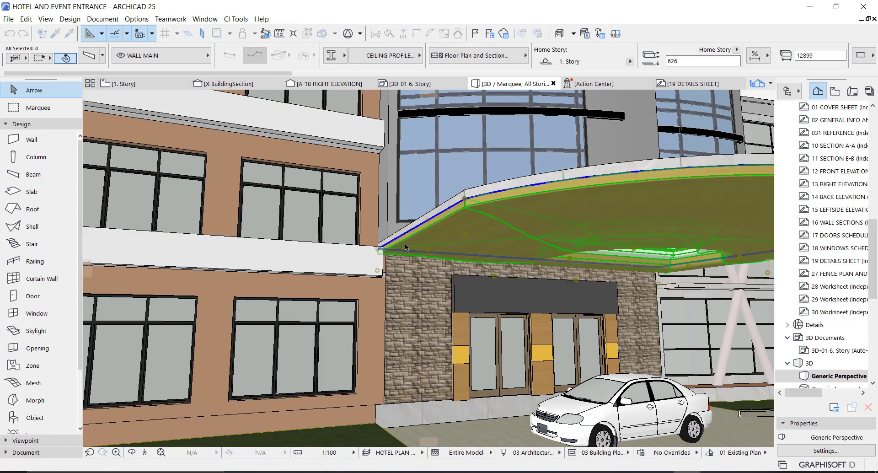
pyautogui.scroll(-1, 389, 257)
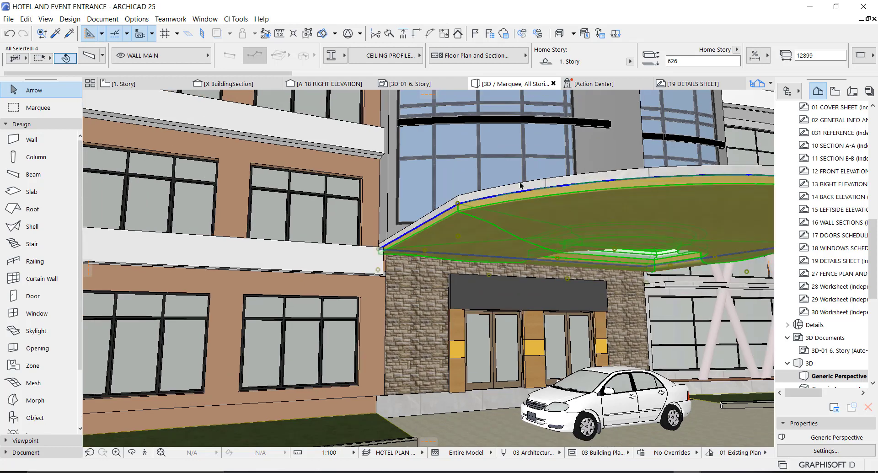
pyautogui.press('Escape')
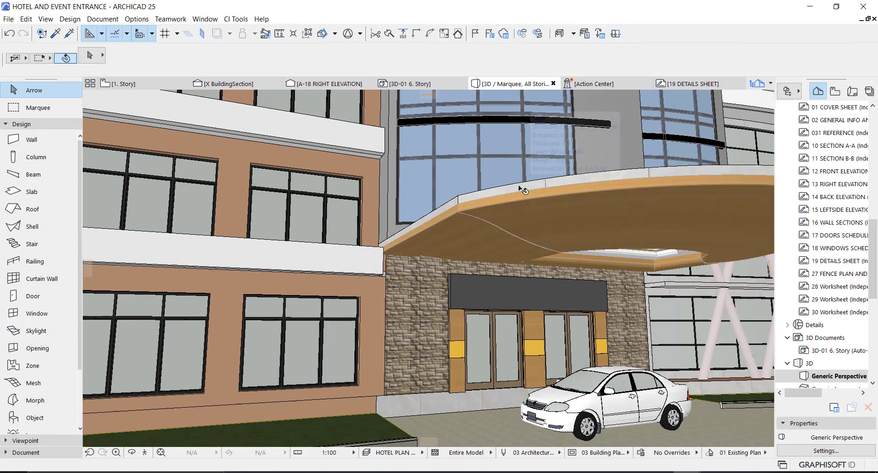
# - Set the thickness of the concrete entrance canopy slab above the ceiling to 300
pyautogui.click(522, 190)
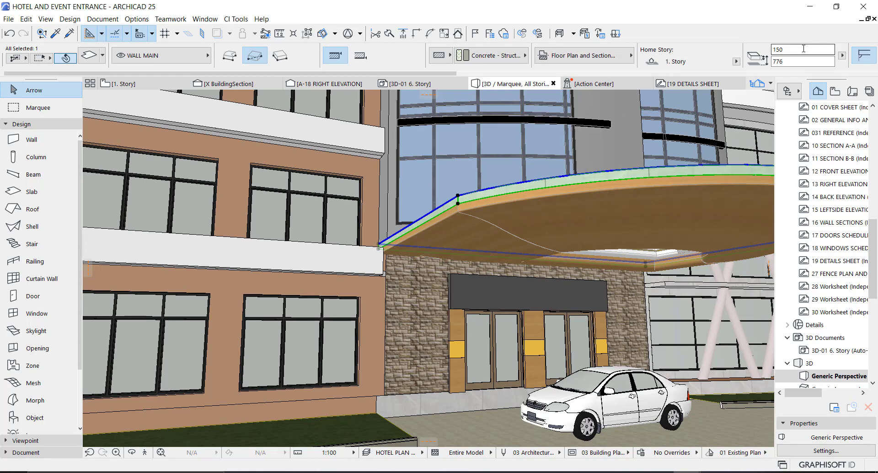
pyautogui.write('2')
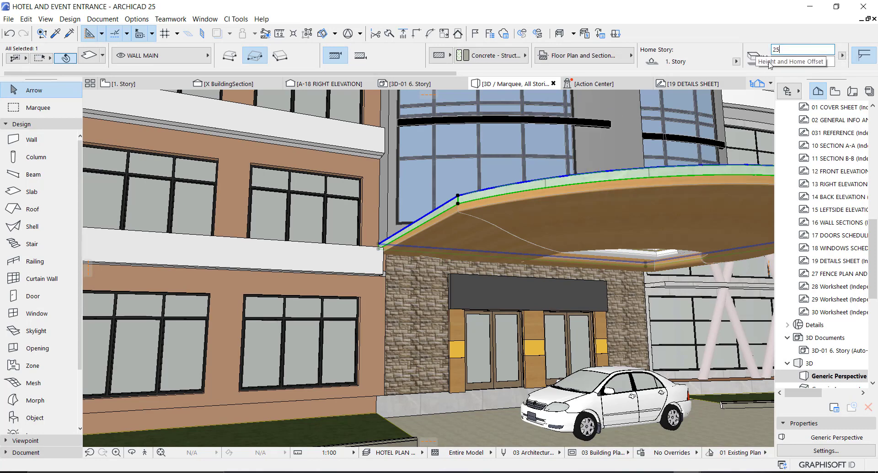
pyautogui.press('Return')
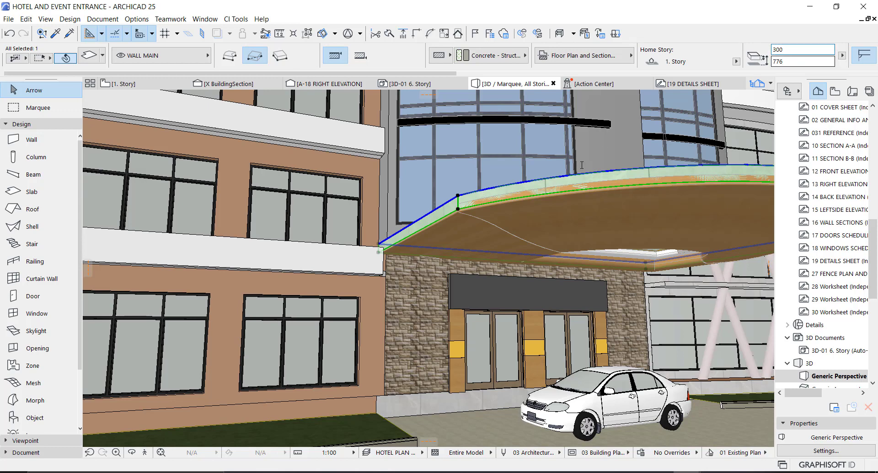
pyautogui.press('Tab')
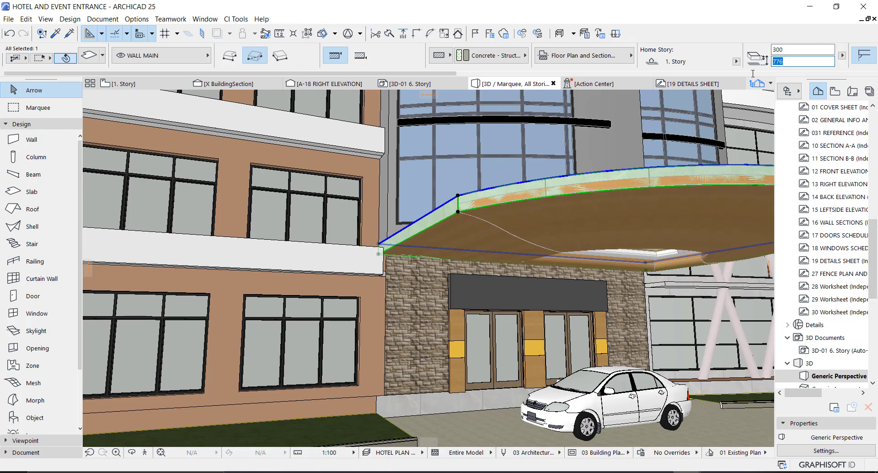
pyautogui.press('Escape')
# - Move the ceiling beam group down about 152 to the lower corner of the thickened canopy slab
pyautogui.click(548, 226)
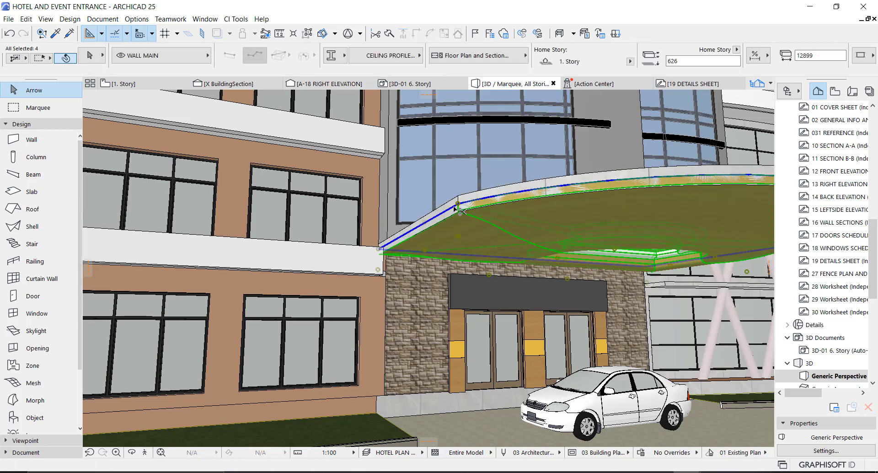
pyautogui.hotkey('ctrl', 'd')
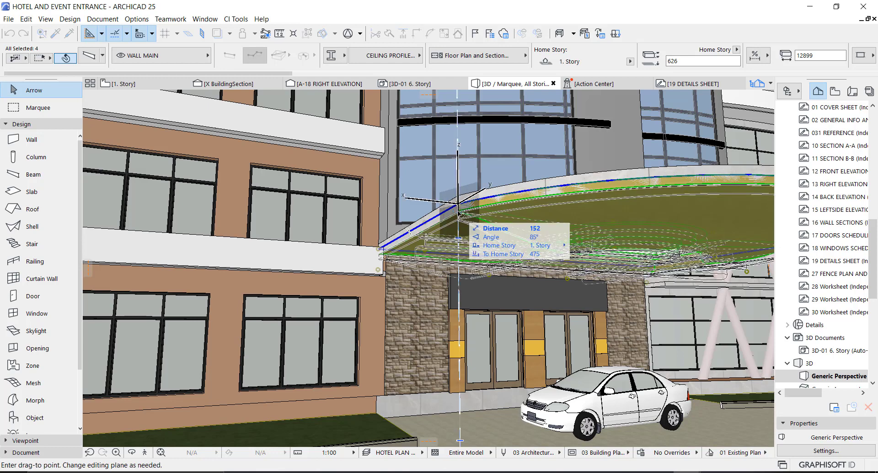
pyautogui.click(457, 211)
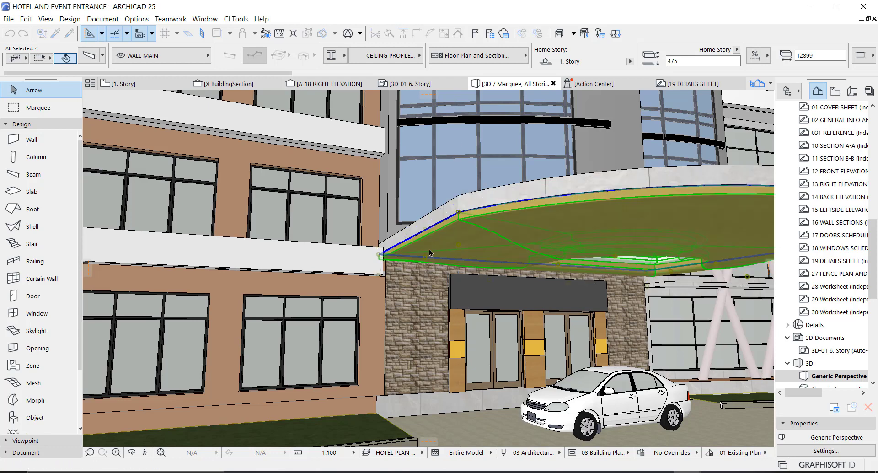
pyautogui.press('Escape')
# - Select the curved ceiling beam under the canopy and open its complex profile for editing
pyautogui.scroll(-3, 232, 276)
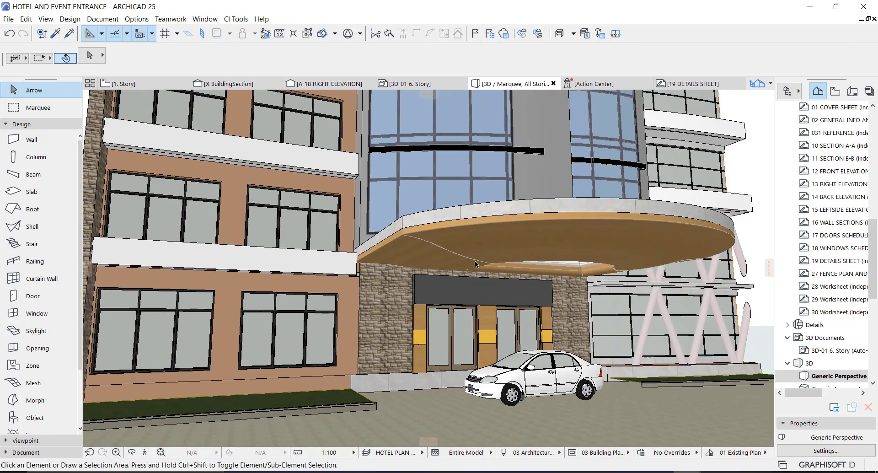
pyautogui.keyDown('shift'); pyautogui.moveTo(417, 234); pyautogui.dragTo(533, 236, button='middle'); pyautogui.keyUp('shift')
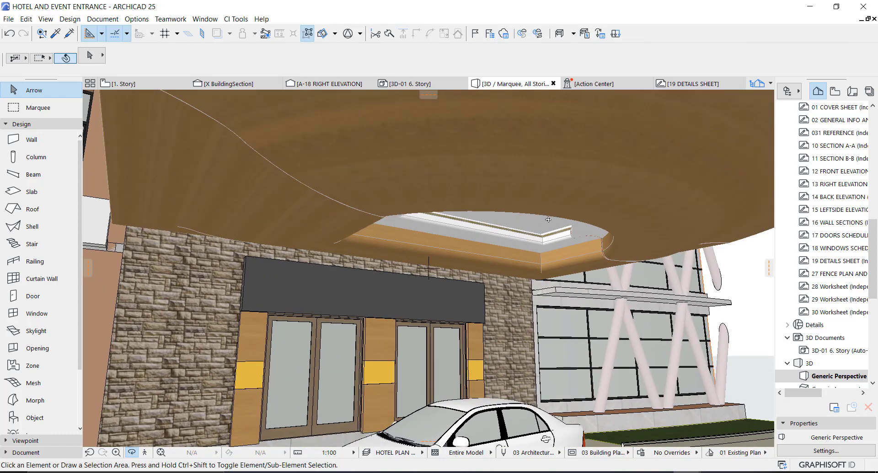
pyautogui.scroll(5, 532, 237)
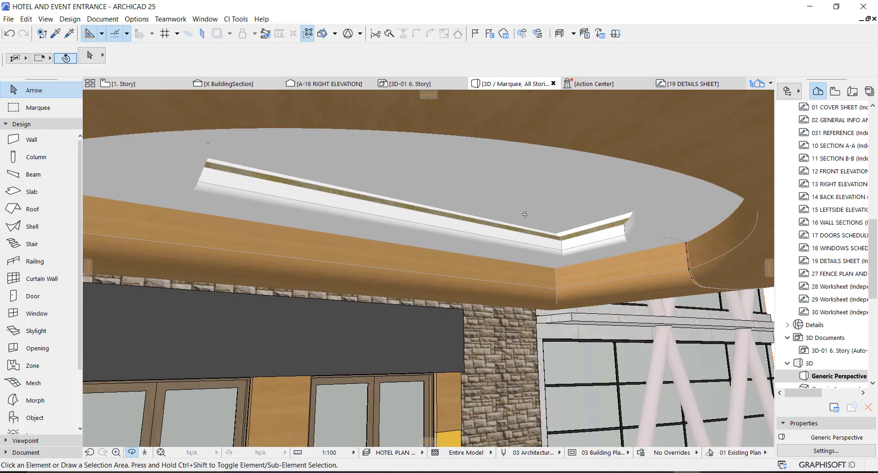
pyautogui.scroll(-5, 554, 201)
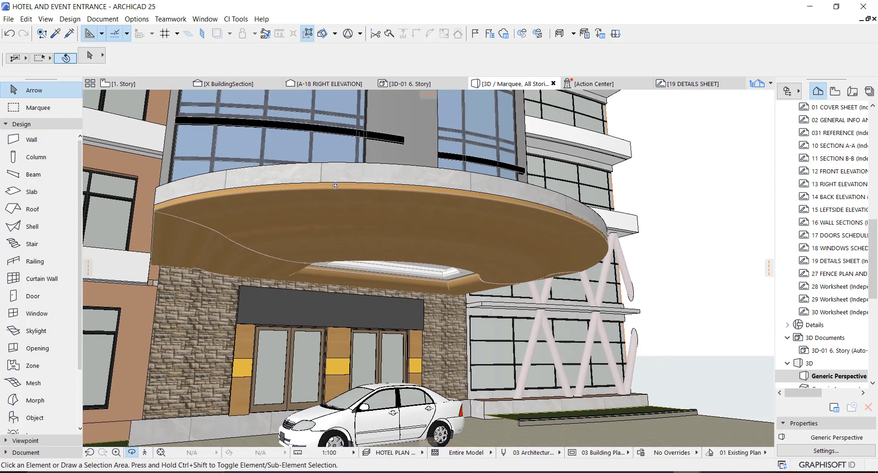
pyautogui.press('Escape')
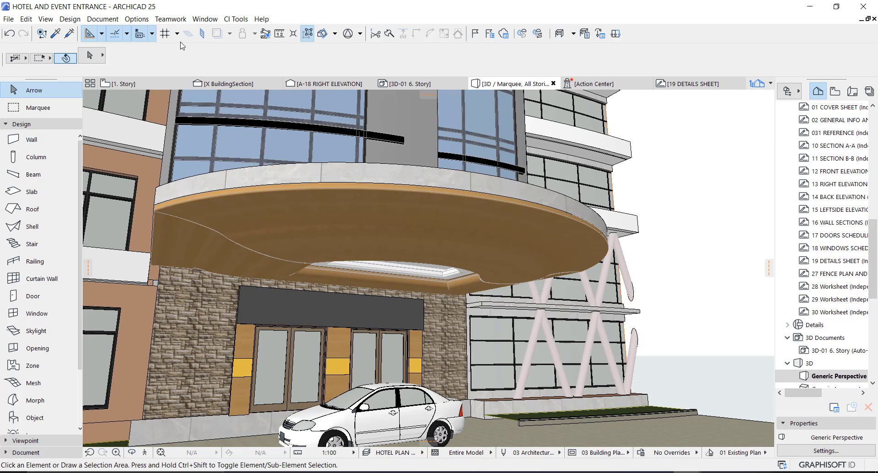
pyautogui.click(137, 20)
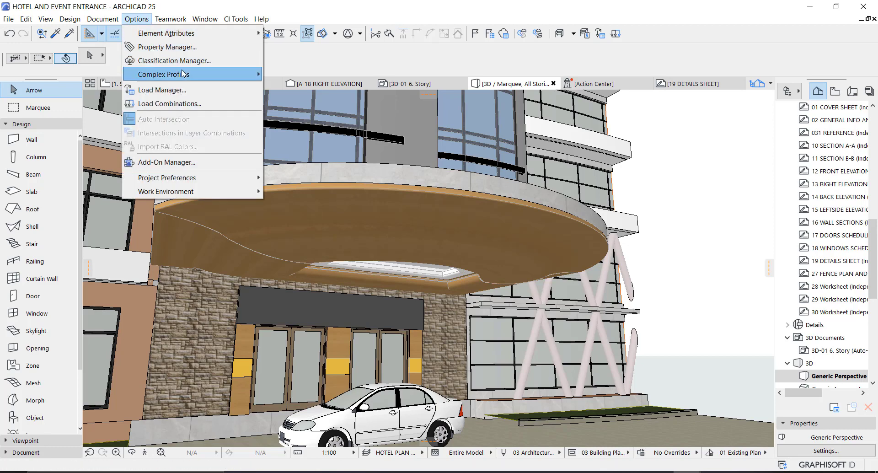
pyautogui.moveTo(229, 74)
pyautogui.click(237, 203)
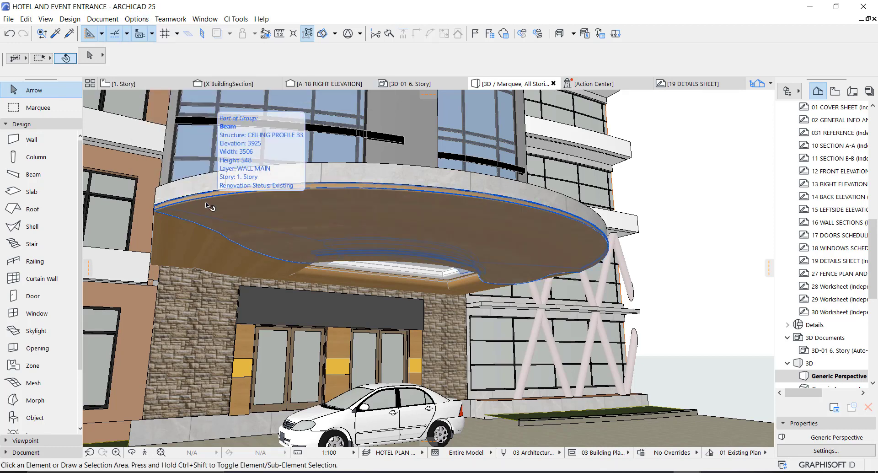
pyautogui.click(561, 232)
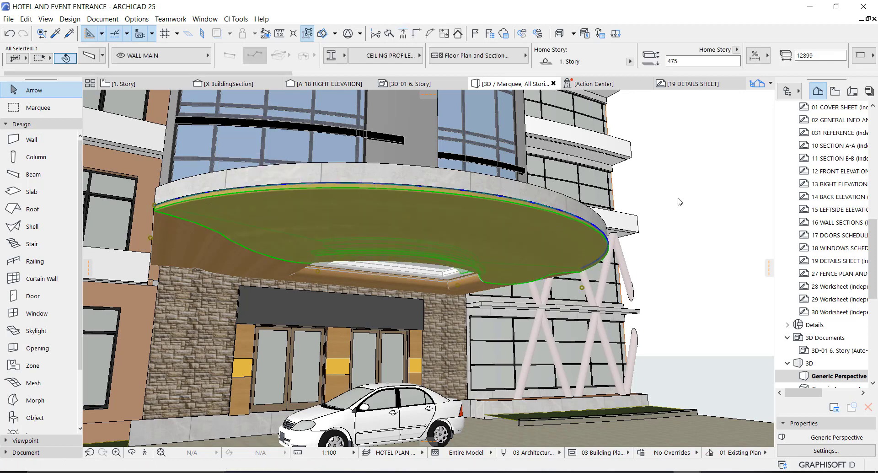
pyautogui.rightClick(676, 188)
pyautogui.click(680, 272)
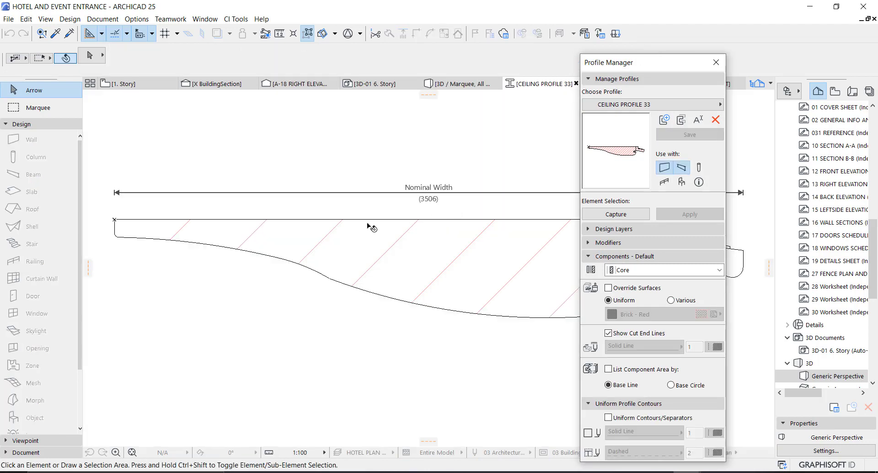
# - Draw a 300 by 50 rectangle fill in the profile, starting from its upper corner at the origin end
pyautogui.scroll(-4, 251, 225)
pyautogui.scroll(2, 183, 225)
pyautogui.scroll(2, 185, 228)
pyautogui.click(228, 232)
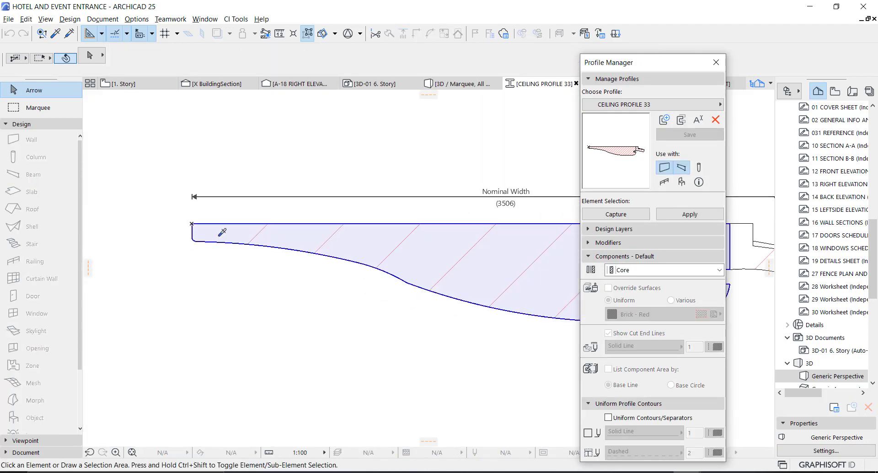
pyautogui.keyDown('alt'); pyautogui.click(192, 224); pyautogui.keyUp('alt')
pyautogui.click(192, 224)
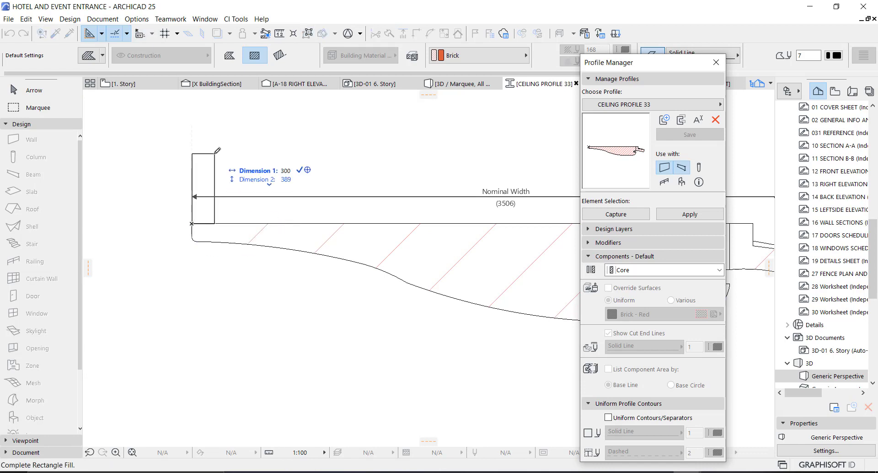
pyautogui.write('300')
pyautogui.press('Tab')
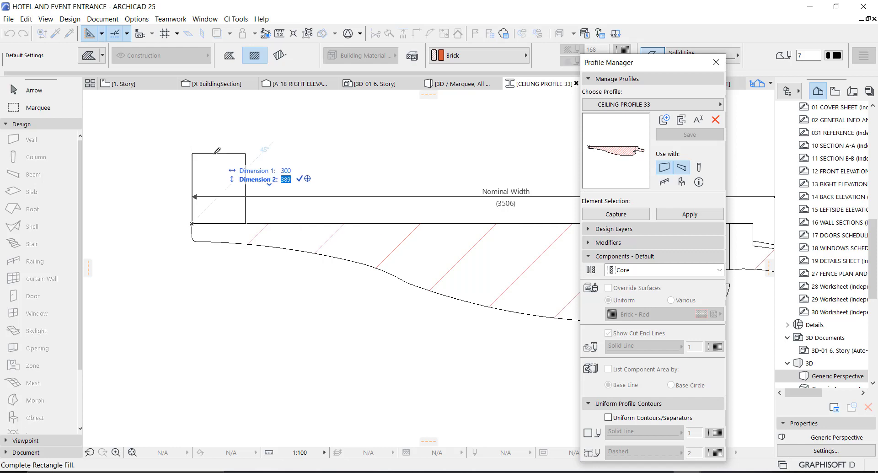
pyautogui.write('50')
pyautogui.press('Return')
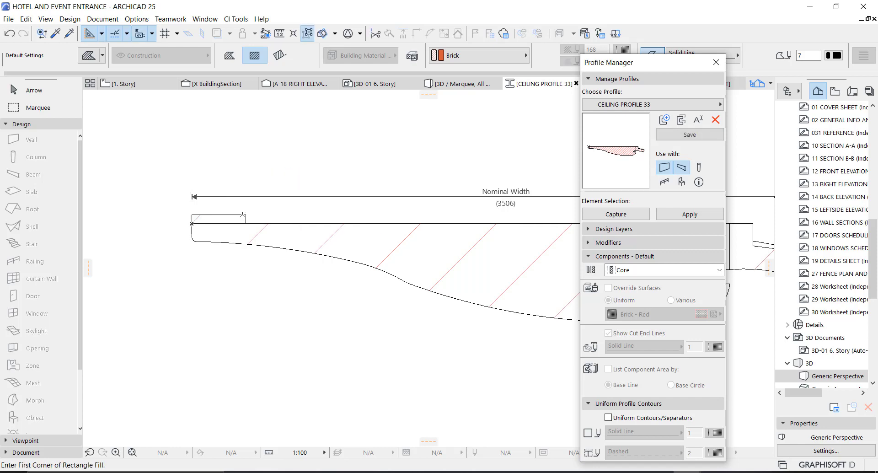
pyautogui.press('Escape')
# - Rotate the small rectangle upright about its lower inner corner and move it 300 to the profile's end corner
pyautogui.click(247, 224)
pyautogui.hotkey('ctrl', 'e')
pyautogui.click(246, 224)
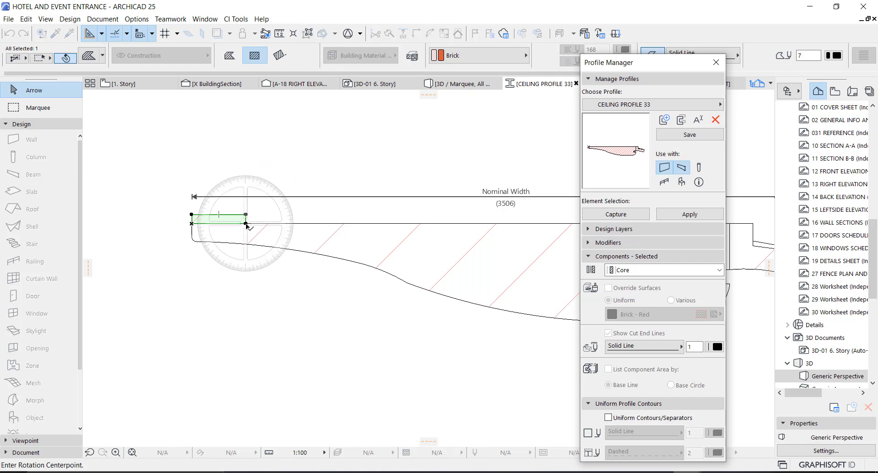
pyautogui.click(273, 224)
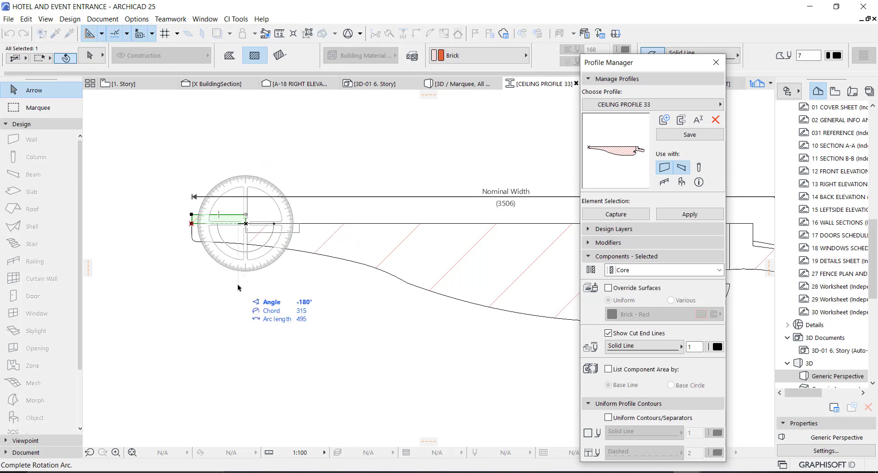
pyautogui.click(244, 293)
pyautogui.hotkey('ctrl', 'd')
pyautogui.click(245, 223)
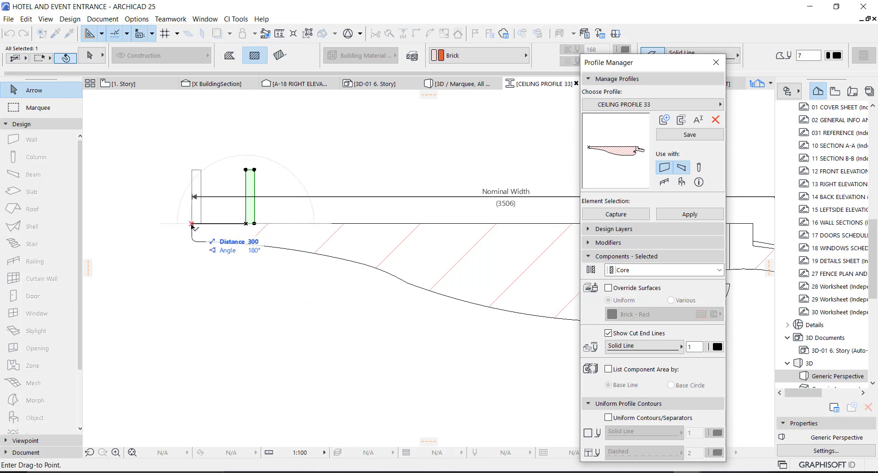
pyautogui.click(191, 224)
# - Bow the upright rectangle's outer edge outward into an arc and offset its straight edge flush with the profile's end
pyautogui.click(192, 180)
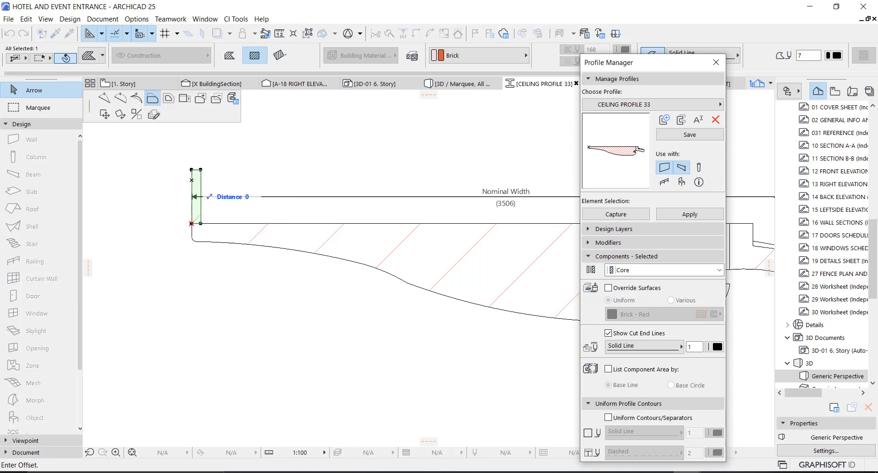
pyautogui.click(117, 97)
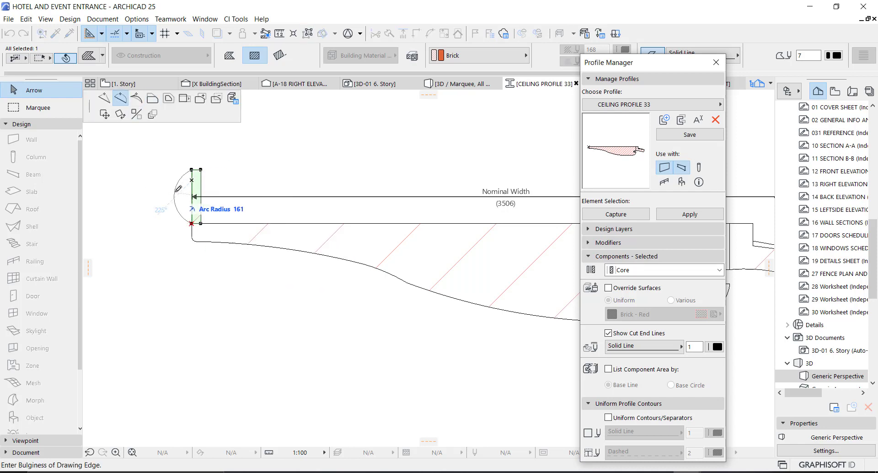
pyautogui.click(175, 194)
pyautogui.scroll(3, 200, 208)
pyautogui.click(201, 208)
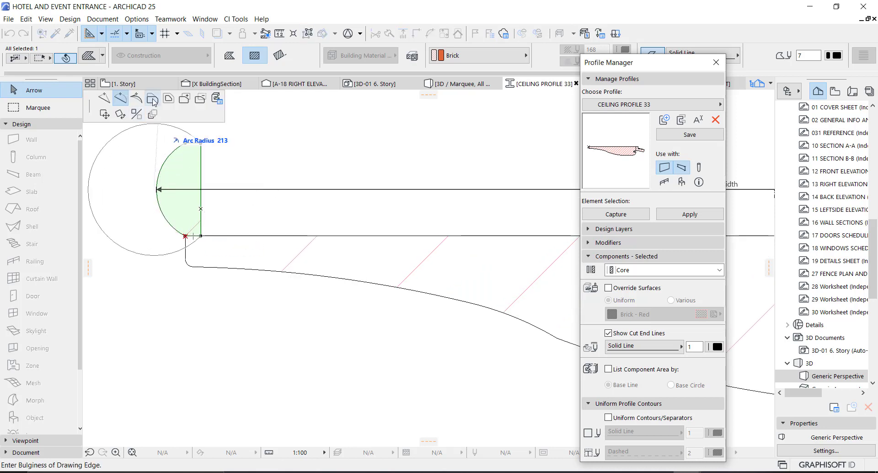
pyautogui.click(153, 98)
pyautogui.scroll(2, 184, 228)
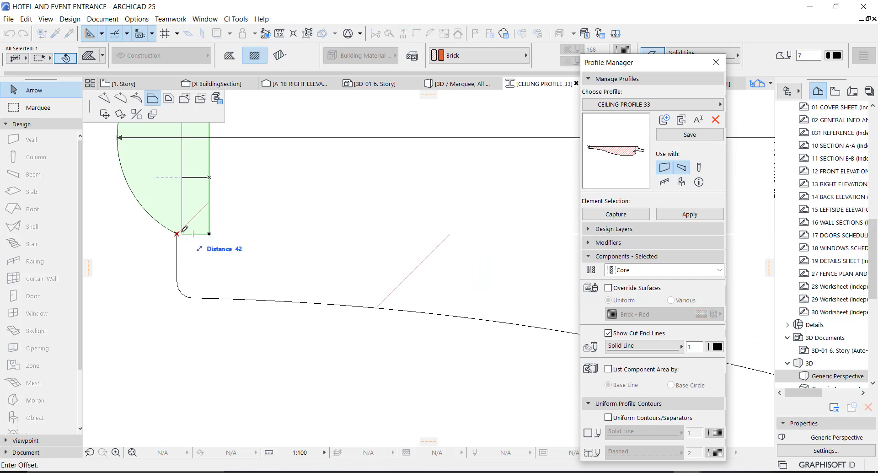
pyautogui.click(187, 258)
pyautogui.scroll(-3, 191, 302)
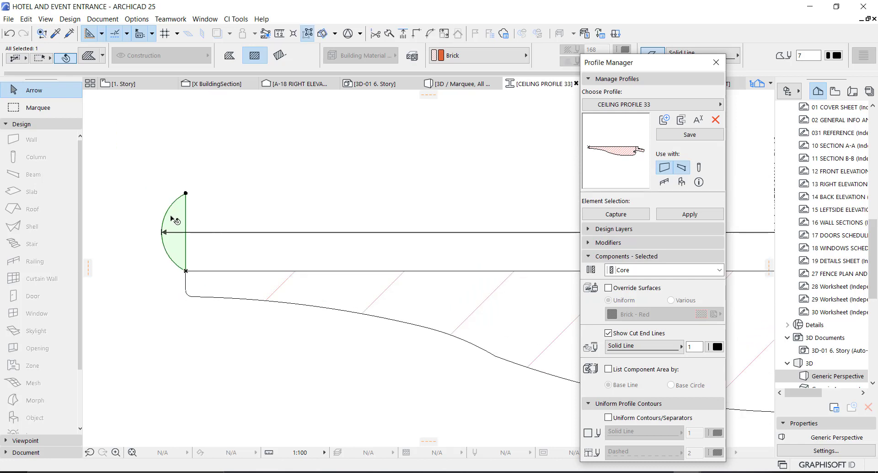
# - Override the rounded piece's surface with Paint - Glossy White and save the changes to CEILING PROFILE 33
pyautogui.click(608, 287)
pyautogui.click(654, 314)
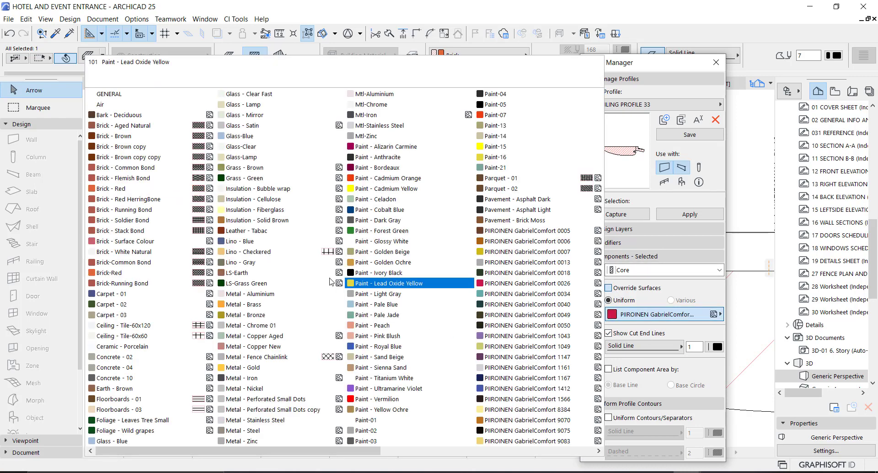
pyautogui.click(382, 240)
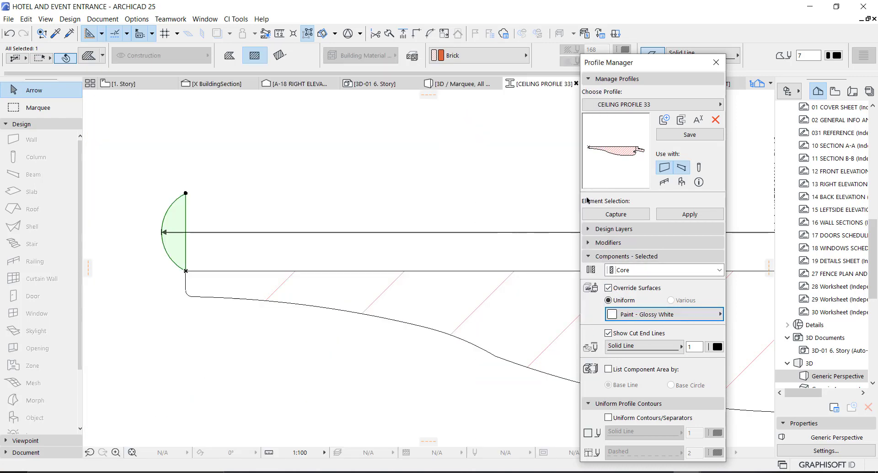
pyautogui.click(687, 134)
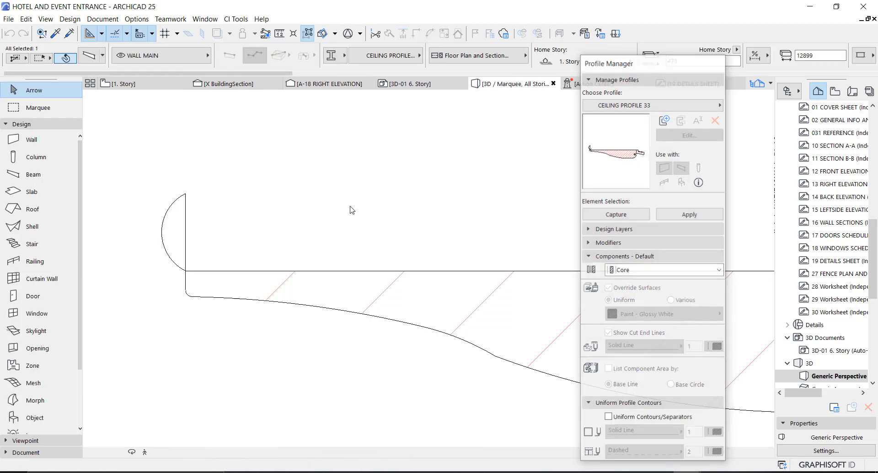
pyautogui.press('Escape')
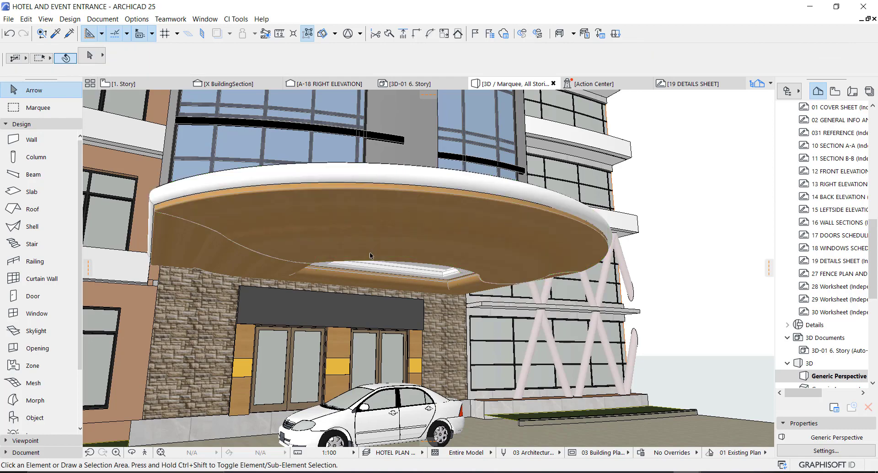
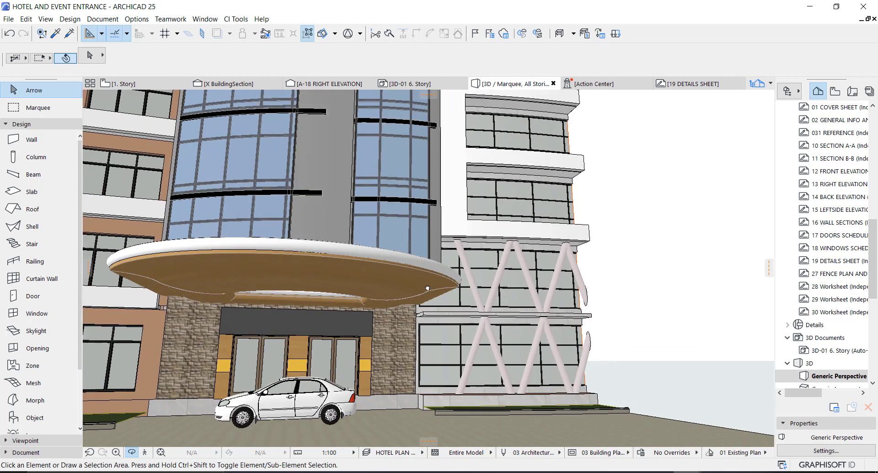
# - Open the Ground Floor plan and select the grass mesh and curved kerb in front of the restaurant beside the main entrance
pyautogui.scroll(2, 479, 376)
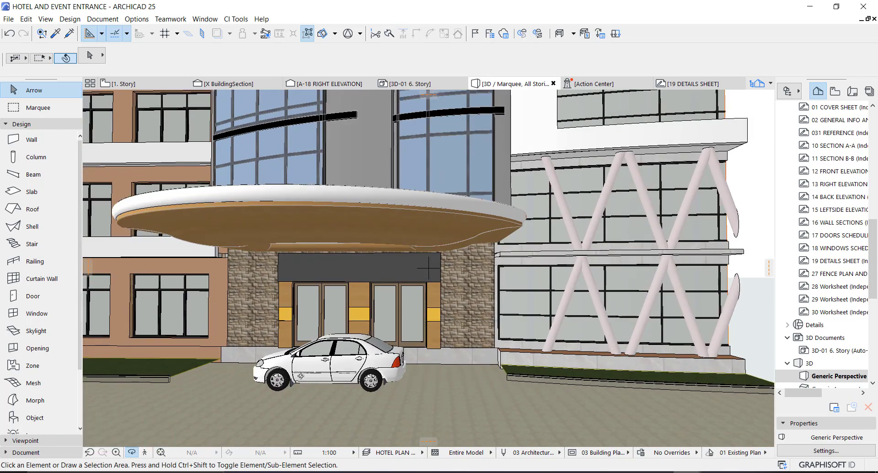
pyautogui.press('F2')
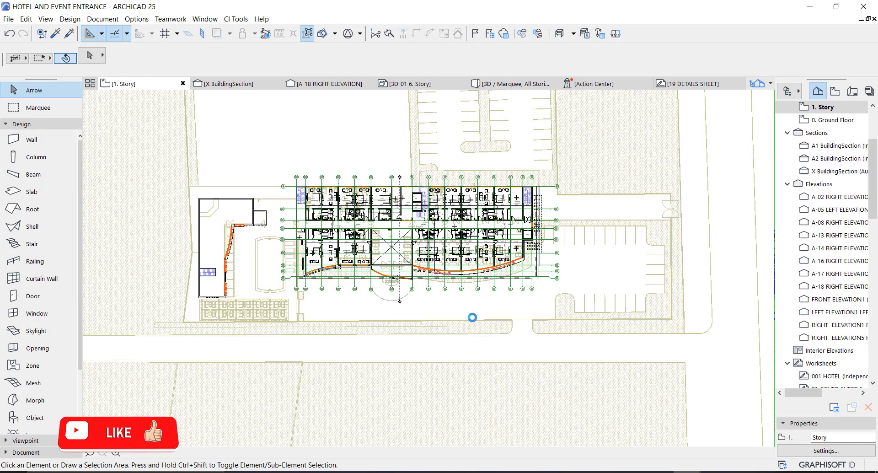
pyautogui.click(829, 121)
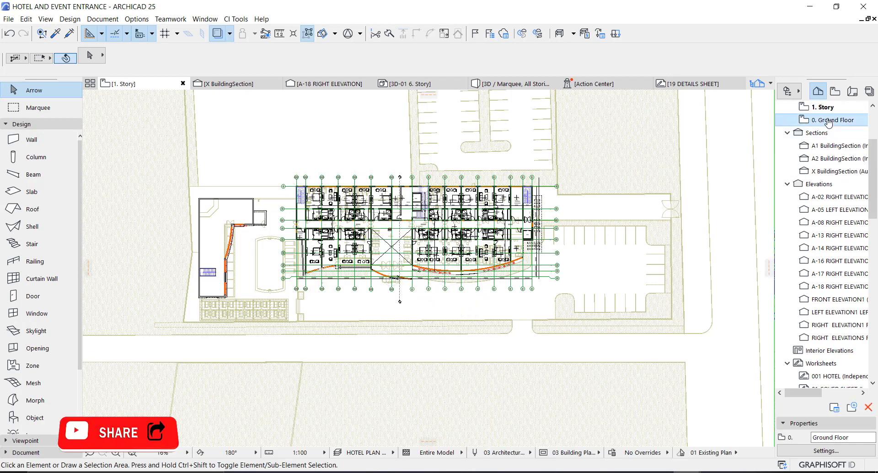
pyautogui.scroll(3, 284, 328)
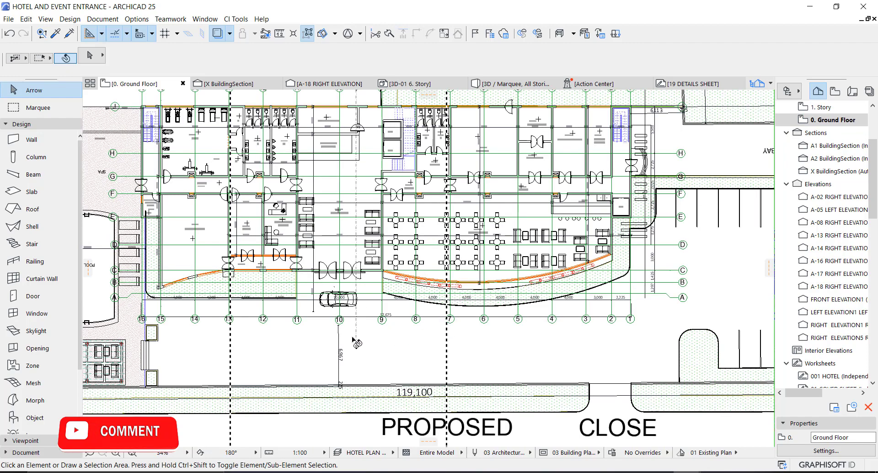
pyautogui.scroll(2, 451, 257)
pyautogui.scroll(2, 443, 261)
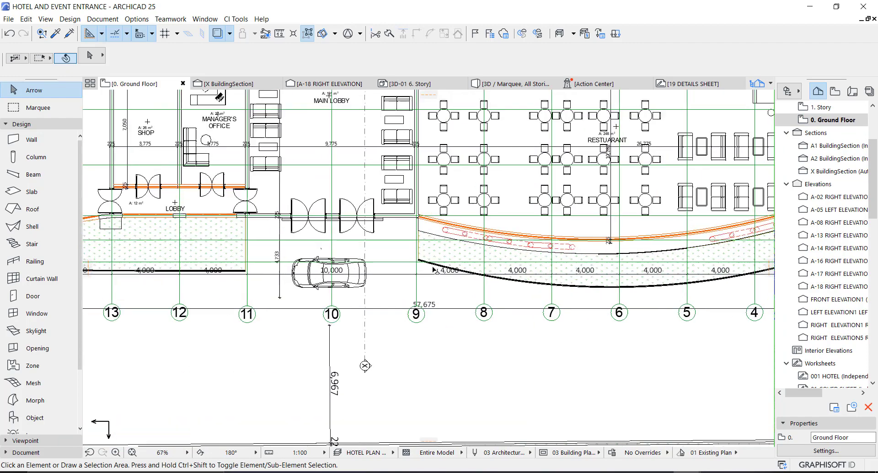
pyautogui.click(410, 242)
pyautogui.scroll(3, 415, 237)
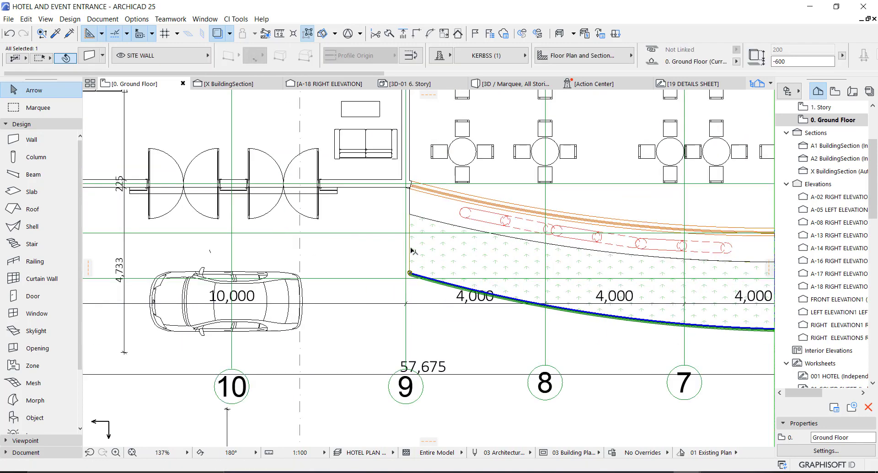
pyautogui.click(412, 243)
pyautogui.click(310, 39)
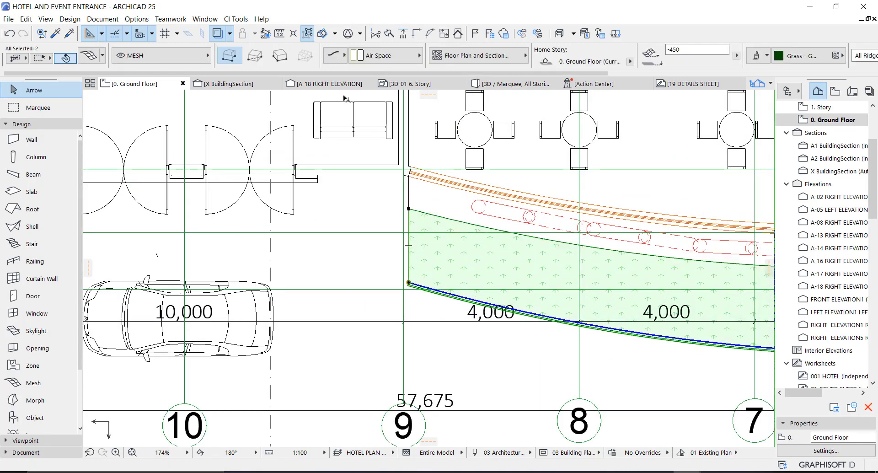
# - Move the selected mesh and kerb toward the building to the mesh's inner corner and back outward about 1063
pyautogui.scroll(-3, 464, 241)
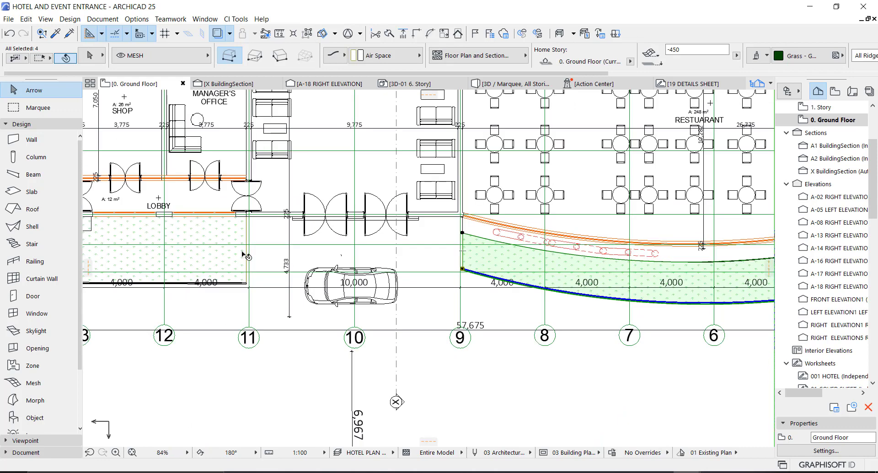
pyautogui.scroll(1, 461, 272)
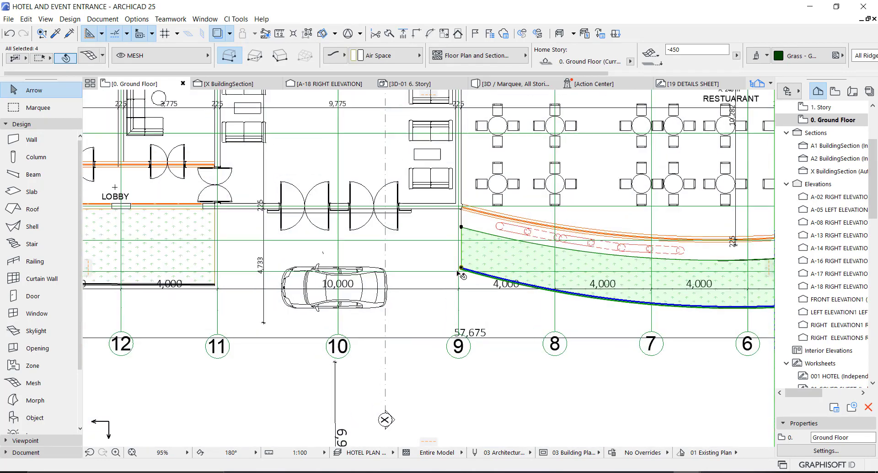
pyautogui.scroll(4, 458, 272)
pyautogui.hotkey('ctrl', 'd')
pyautogui.click(449, 259)
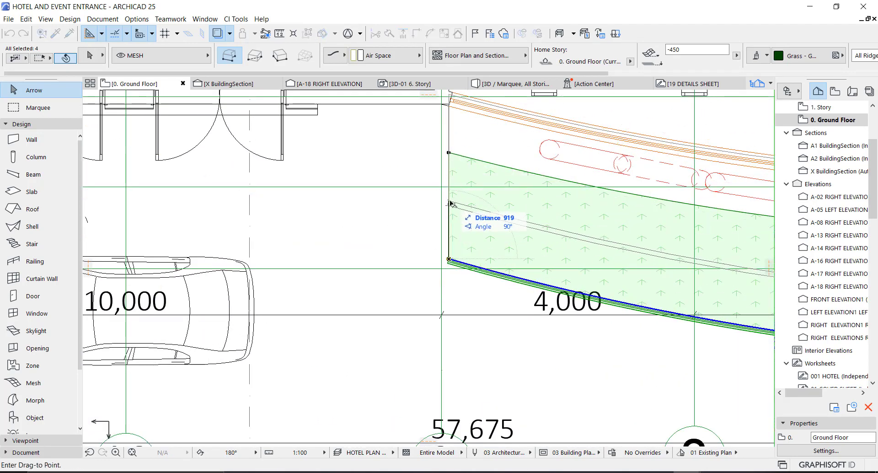
pyautogui.click(448, 153)
pyautogui.hotkey('ctrl', 'd')
pyautogui.click(448, 153)
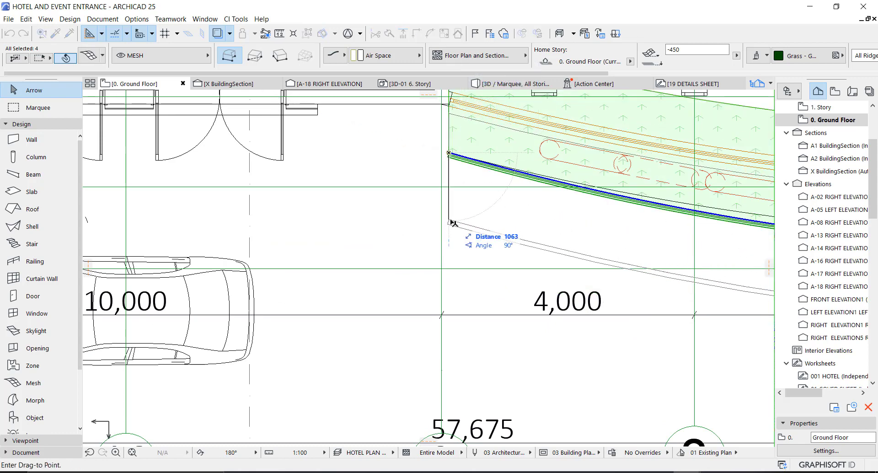
pyautogui.click(450, 221)
# - Offset the restaurant mesh's inner curved edge outward to the curved line in front of the facade
pyautogui.scroll(5, 473, 108)
pyautogui.click(470, 111)
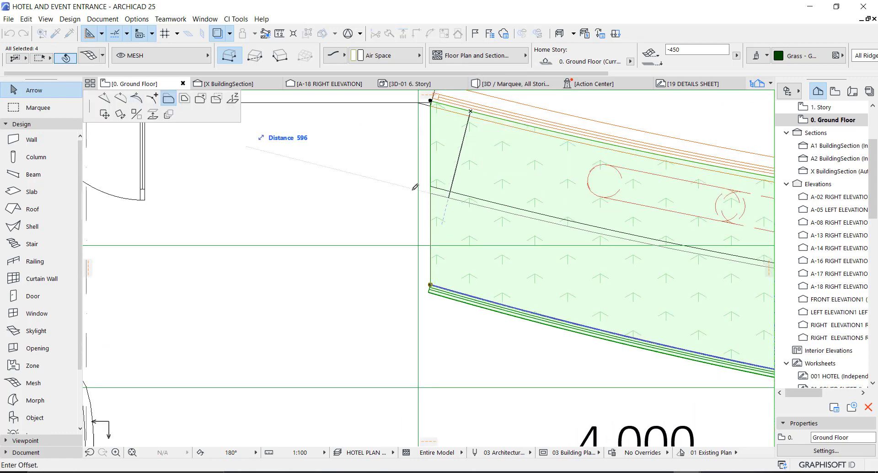
pyautogui.click(430, 186)
pyautogui.scroll(-8, 473, 237)
pyautogui.scroll(3, 329, 267)
pyautogui.press('Escape')
# - Add a node on the lobby grass mesh's end edge and move its outer corner about 7888 back along the kerb
pyautogui.click(402, 238)
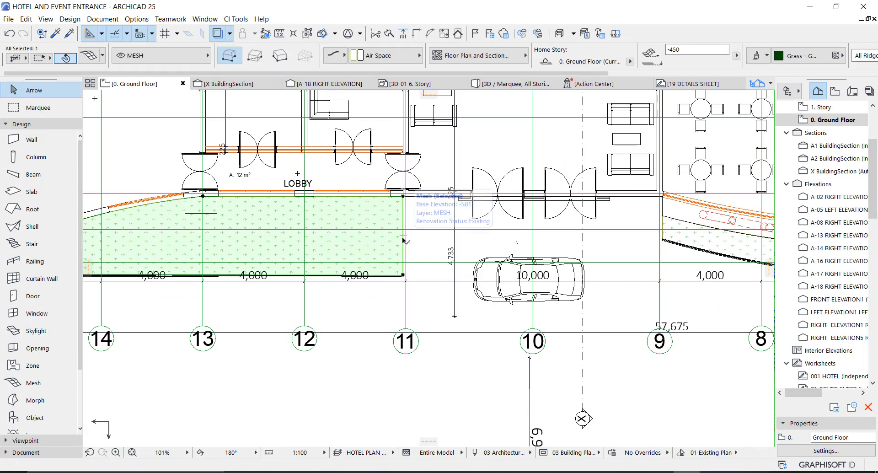
pyautogui.click(403, 239)
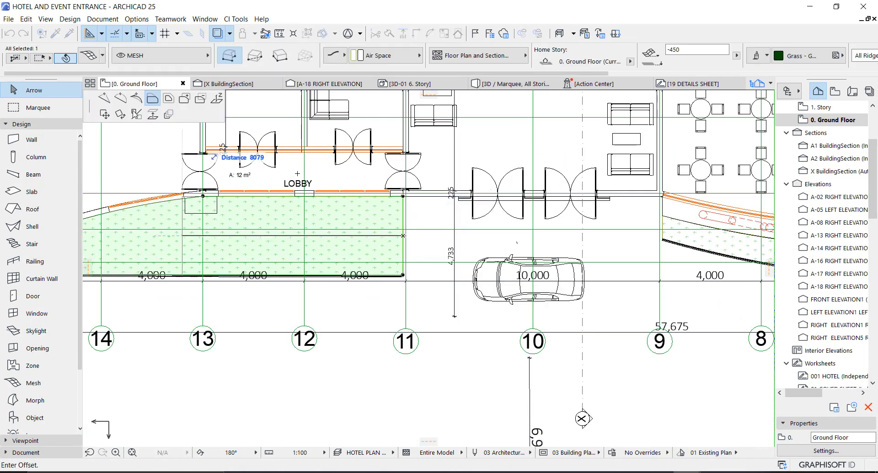
pyautogui.click(403, 229)
pyautogui.click(402, 276)
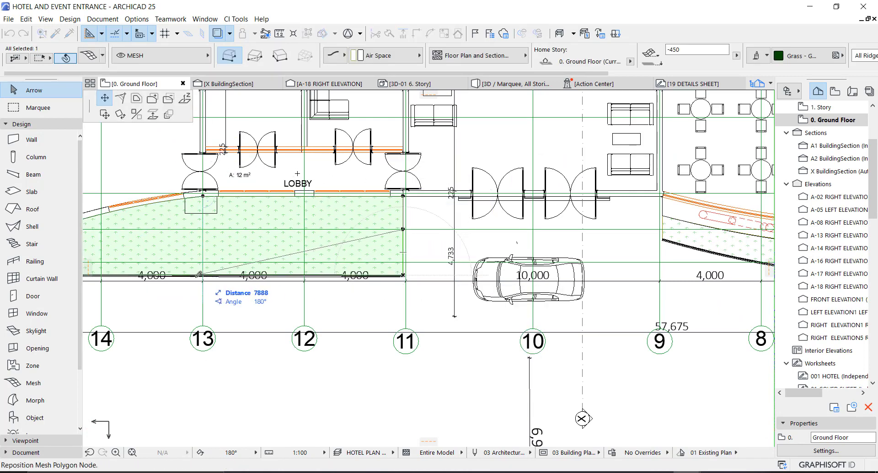
pyautogui.click(197, 275)
pyautogui.press('Escape')
pyautogui.scroll(-4, 370, 249)
pyautogui.scroll(3, 489, 266)
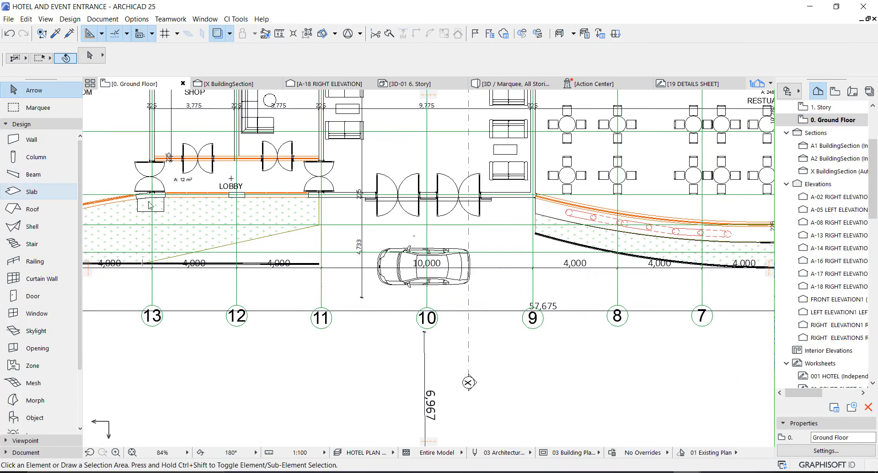
# - Draw a rectangular concrete slab about 10225 long in front of the main entrance doors, spanning between the two grass meshes
pyautogui.click(32, 192)
pyautogui.scroll(4, 312, 214)
pyautogui.click(327, 237)
pyautogui.scroll(-3, 327, 238)
pyautogui.scroll(1, 589, 237)
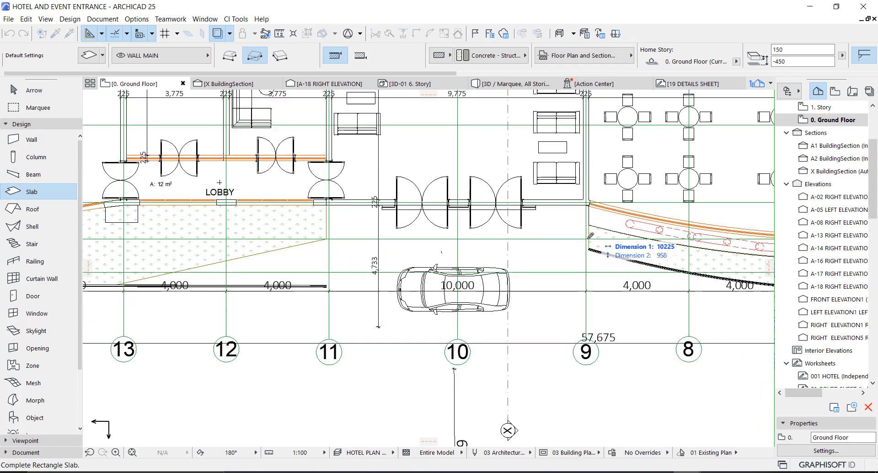
pyautogui.scroll(3, 589, 235)
pyautogui.click(588, 239)
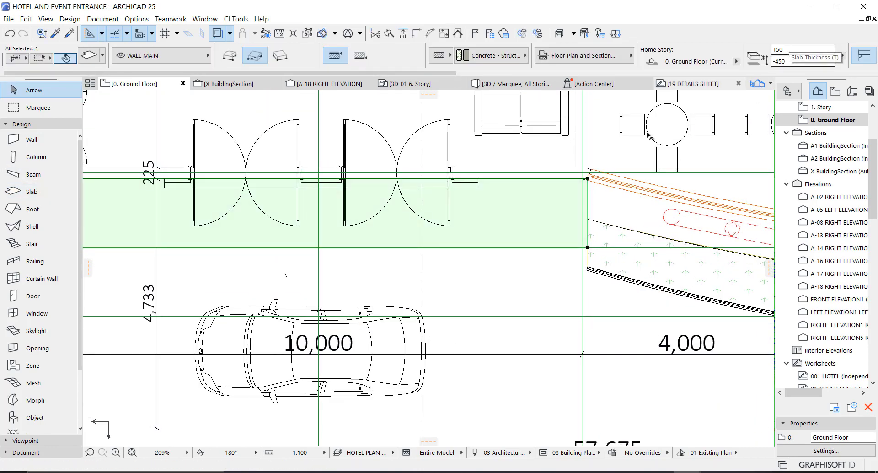
# - Drag a copy of the entrance slab outward by its own depth so both slabs meet edge to edge
pyautogui.hotkey('ctrl', 'shift', 'd')
pyautogui.click(588, 178)
pyautogui.click(587, 248)
pyautogui.click(557, 317)
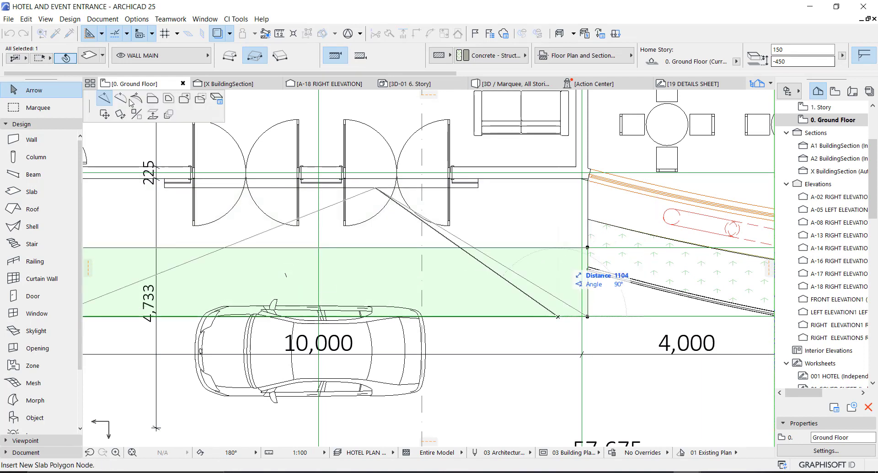
# - Offset the copied slab's outer edge inward to leave a narrow step strip, and copy the strip outward edge to edge
pyautogui.click(153, 99)
pyautogui.click(578, 270)
pyautogui.click(587, 271)
pyautogui.click(679, 321)
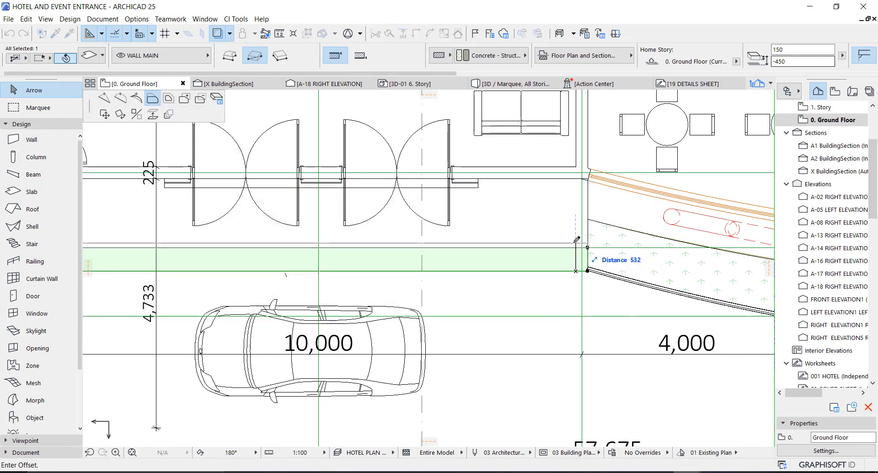
pyautogui.click(584, 262)
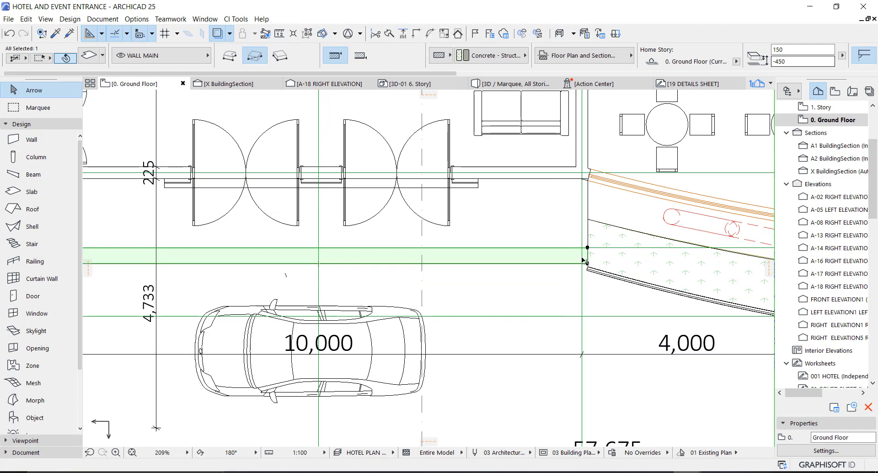
pyautogui.click(587, 248)
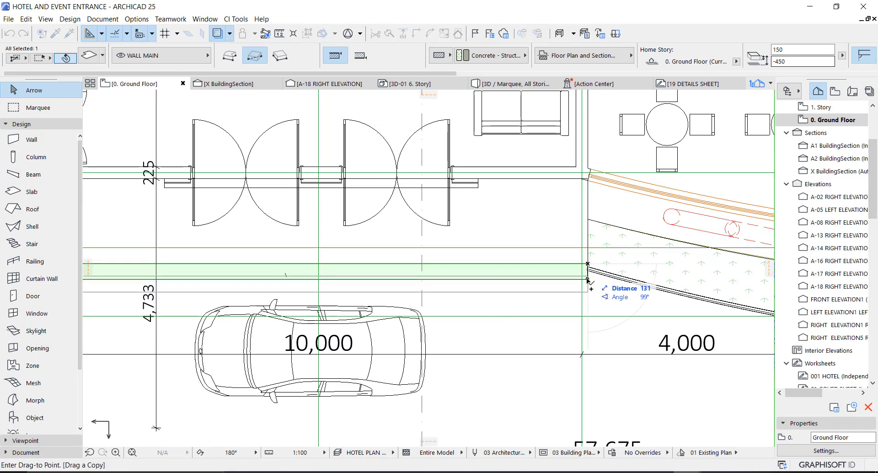
pyautogui.click(587, 279)
# - In the 3D view, stretch the main entrance slab's top up to door level, making it 600 thick at elevation 0
pyautogui.press('F3')
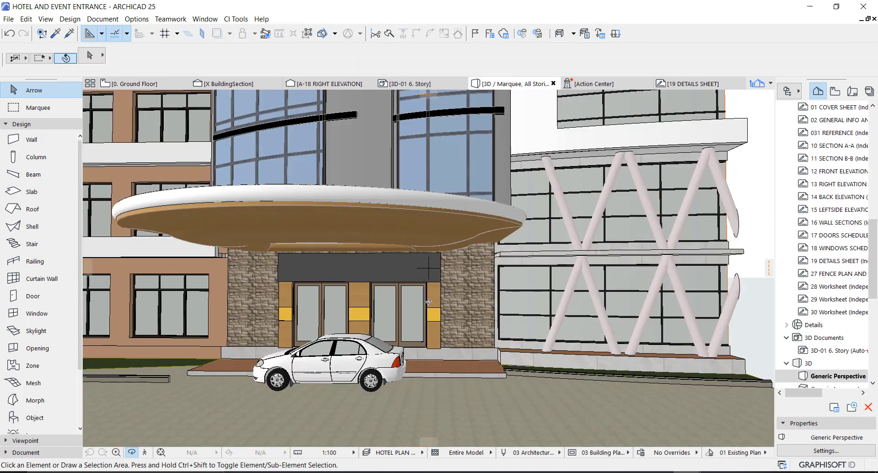
pyautogui.keyDown('shift'); pyautogui.moveTo(452, 341); pyautogui.dragTo(539, 343, button='middle'); pyautogui.keyUp('shift')
pyautogui.scroll(3, 320, 374)
pyautogui.click(309, 372)
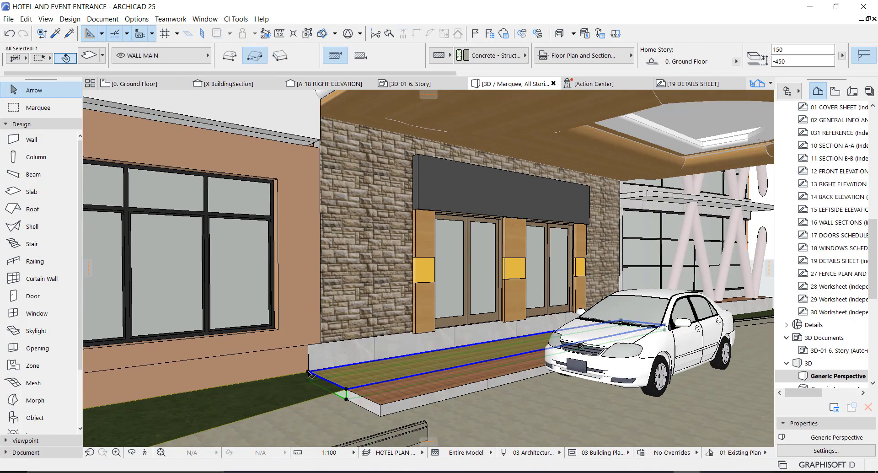
pyautogui.click(309, 371)
pyautogui.click(185, 99)
pyautogui.click(308, 345)
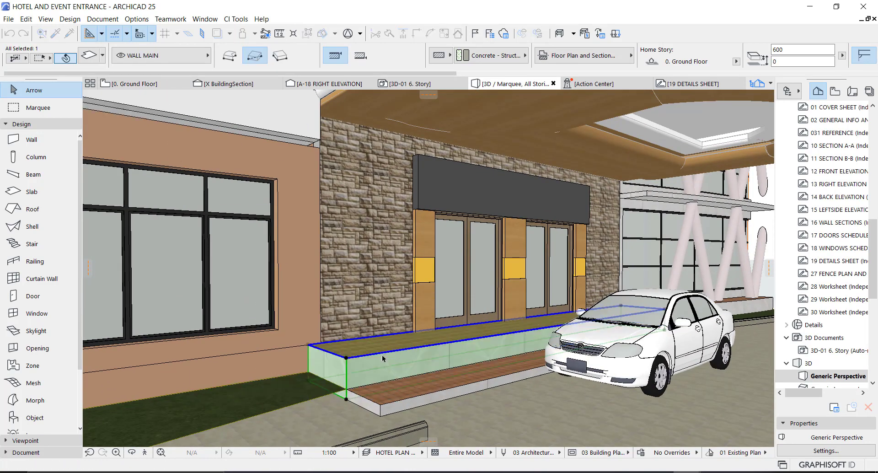
pyautogui.press('Escape')
# - Thicken the two narrow strips into descending steps below the entrance slab, making the outer one 300 thick
pyautogui.click(358, 392)
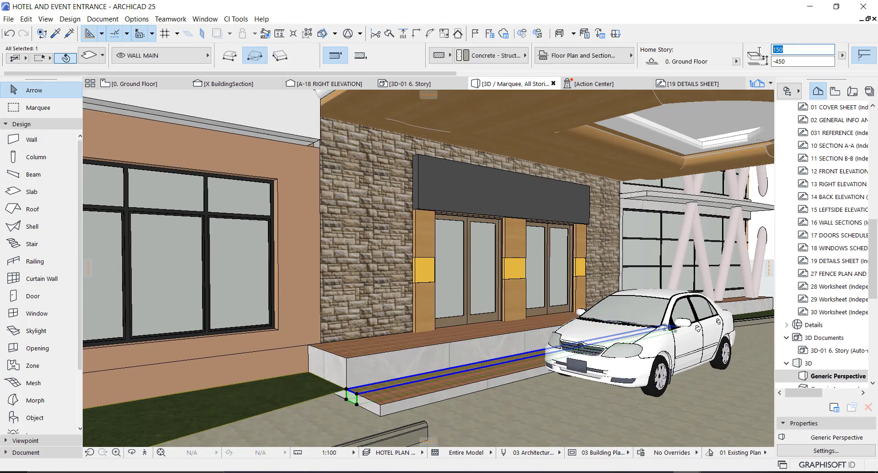
pyautogui.click(792, 52)
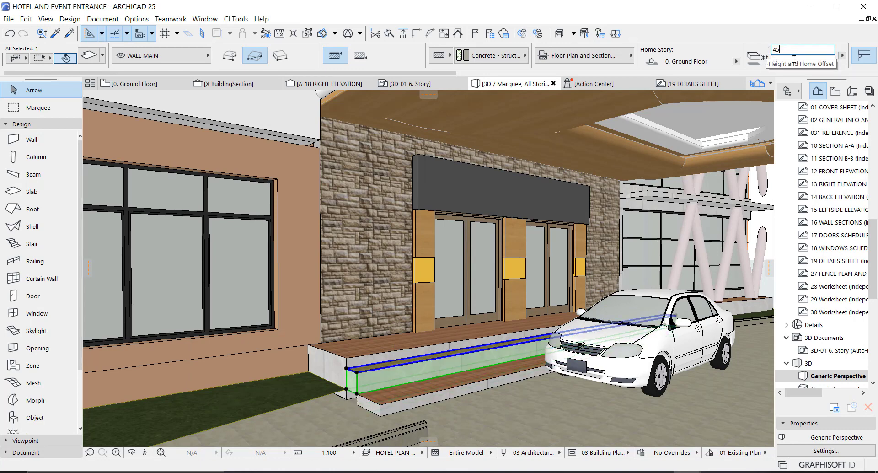
pyautogui.press('Escape')
pyautogui.click(367, 398)
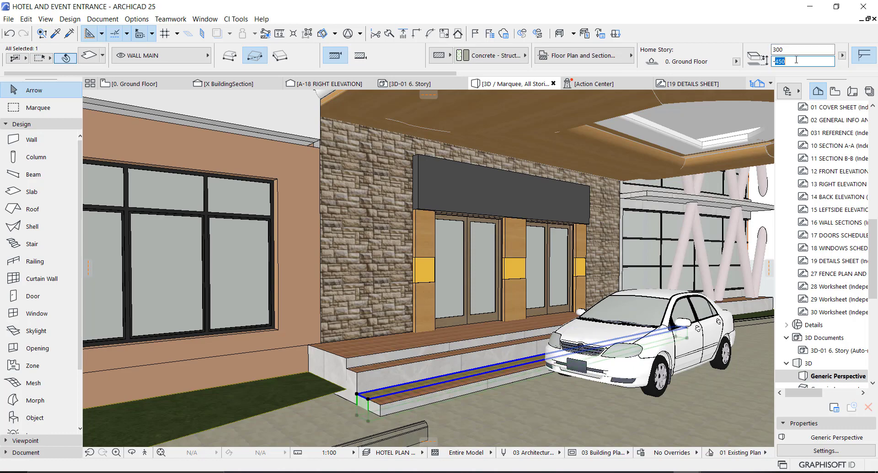
pyautogui.click(795, 49)
pyautogui.press('Escape')
pyautogui.scroll(-2, 396, 386)
pyautogui.keyDown('shift'); pyautogui.moveTo(470, 354); pyautogui.dragTo(521, 335, button='middle'); pyautogui.keyUp('shift')
pyautogui.scroll(-2, 521, 335)
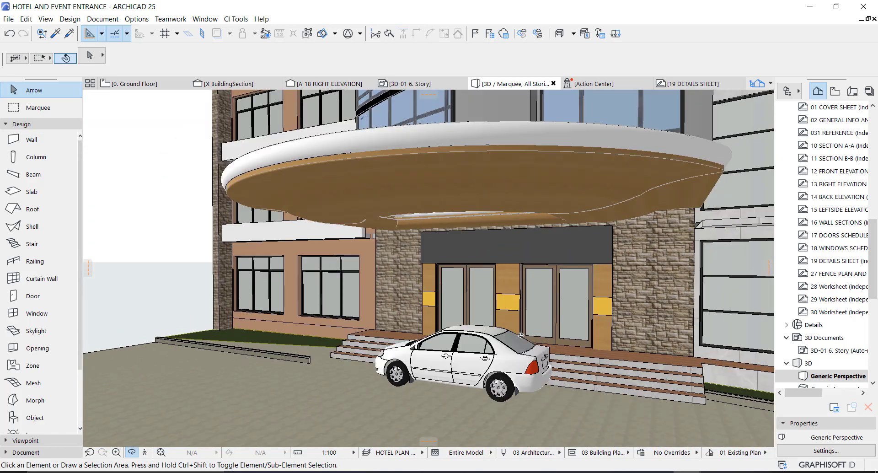
# - On the ground-floor plan, move the car straight outward, clear of the entrance steps
pyautogui.press('F2')
pyautogui.scroll(-4, 475, 226)
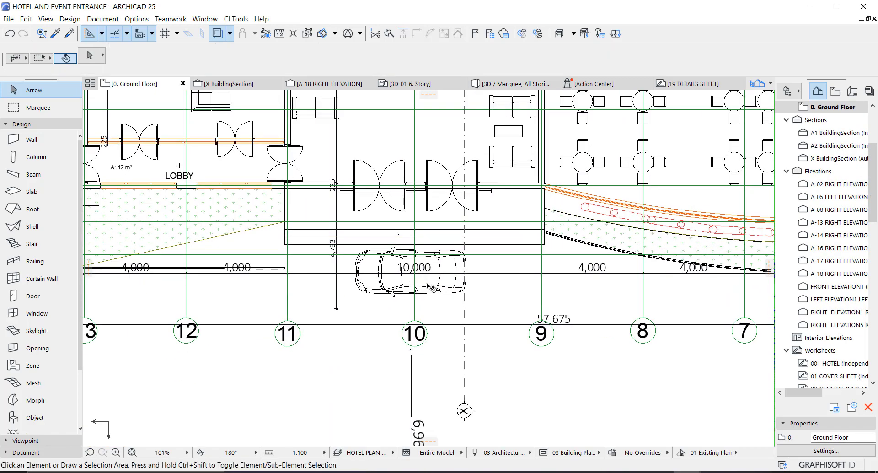
pyautogui.click(444, 276)
pyautogui.click(445, 293)
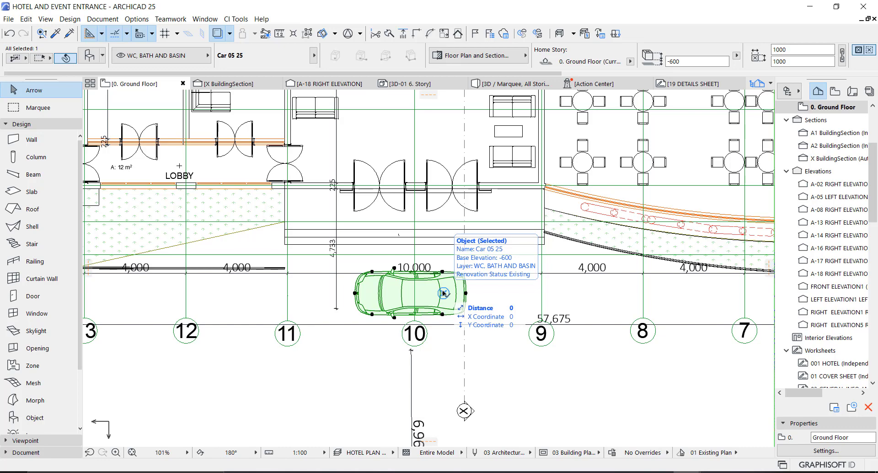
pyautogui.press('Escape')
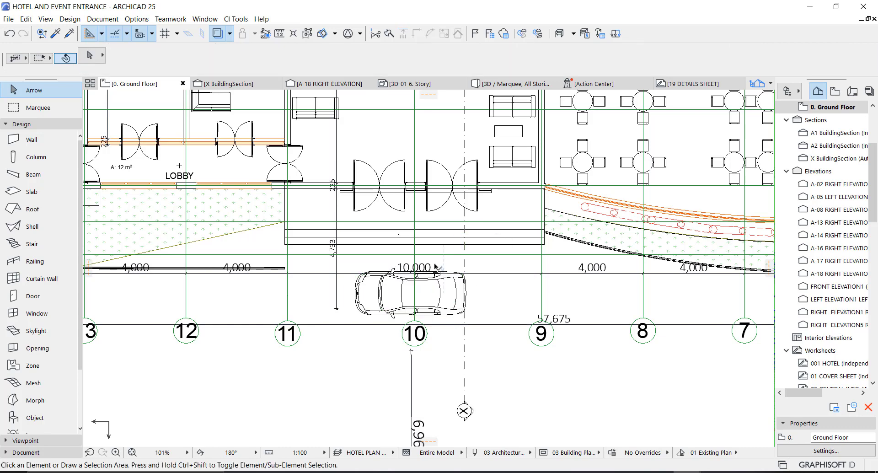
# - Draw a long rectangular slab in front of the entrance, from grid 7 to between grids 12 and 13
pyautogui.scroll(3, 448, 260)
pyautogui.scroll(-2, 581, 258)
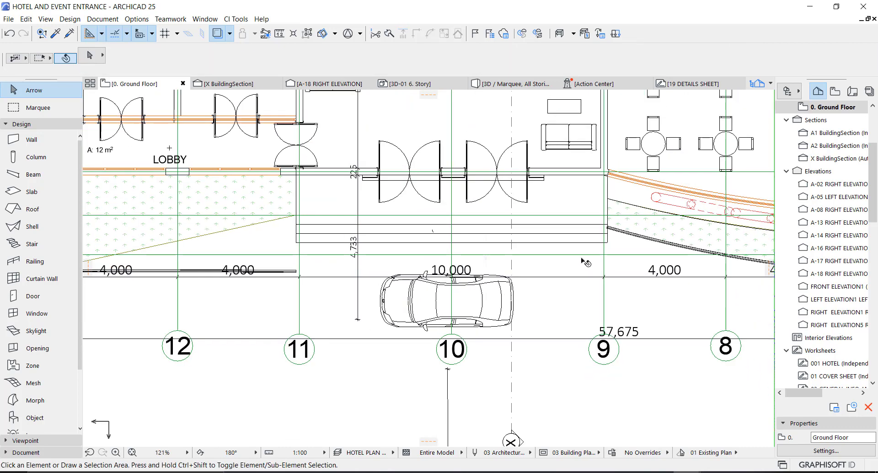
pyautogui.click(46, 192)
pyautogui.scroll(-3, 659, 253)
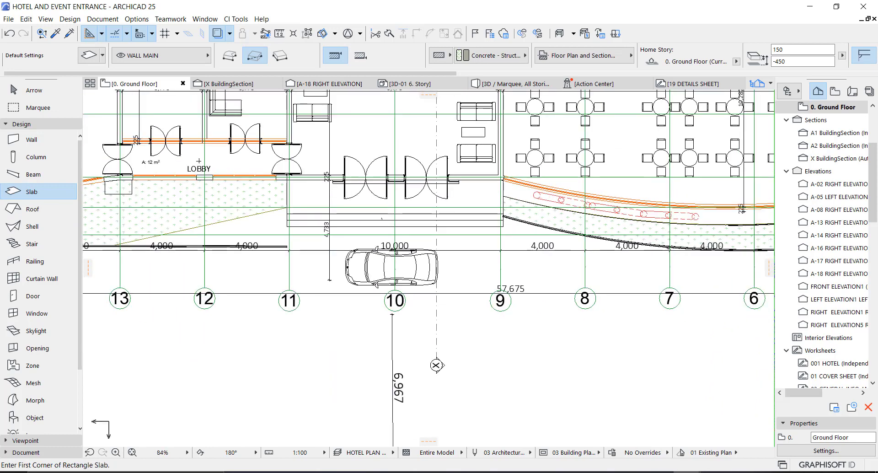
pyautogui.click(669, 250)
pyautogui.click(145, 271)
pyautogui.press('Escape')
# - Offset the long slab's inner edge toward the building to the main entrance slab's front edge
pyautogui.click(460, 251)
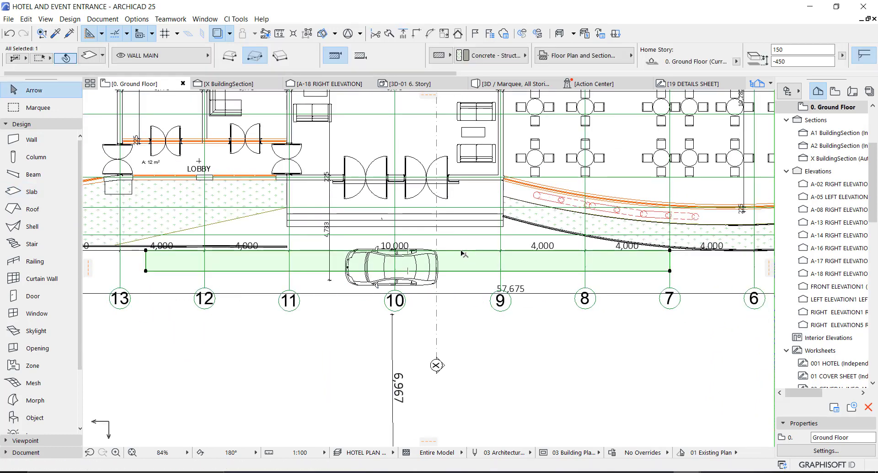
pyautogui.click(461, 250)
pyautogui.click(505, 214)
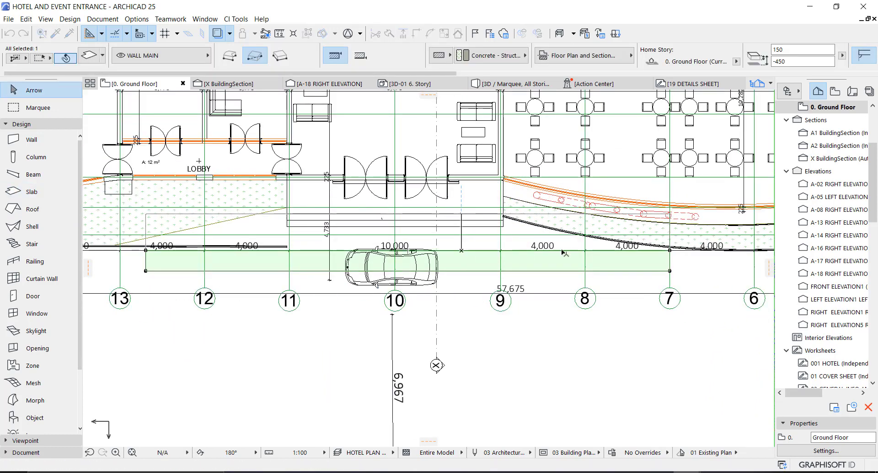
# - Insert two nodes on the long slab's outer edge, one near grid 9 and one at grid 11
pyautogui.click(540, 271)
pyautogui.click(104, 98)
pyautogui.click(506, 270)
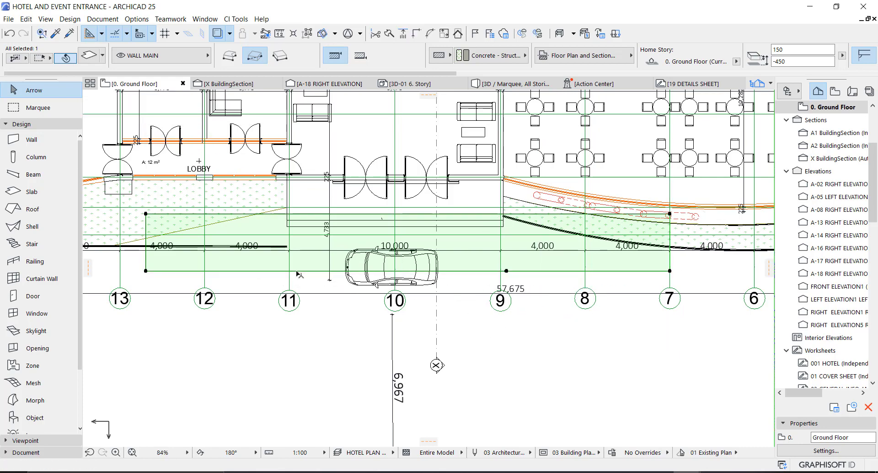
pyautogui.click(296, 271)
pyautogui.click(289, 270)
# - Curve the long slab's outer edge between the two new nodes inward toward the entrance steps
pyautogui.click(464, 271)
pyautogui.click(121, 97)
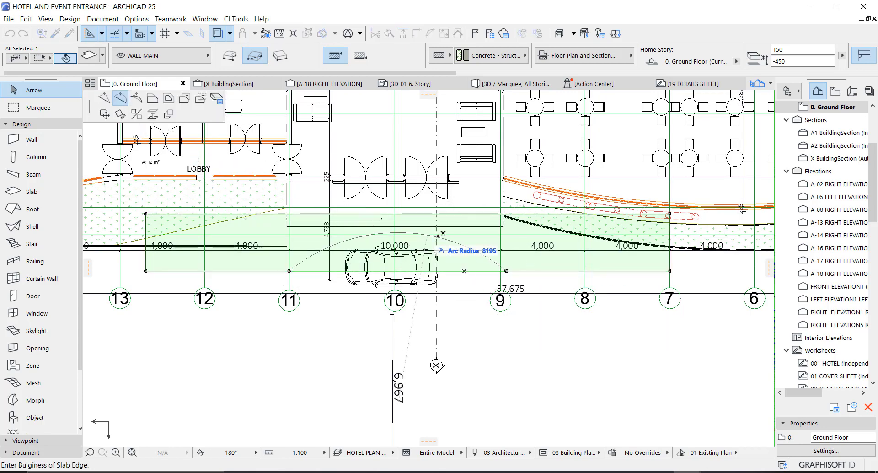
pyautogui.click(436, 235)
pyautogui.click(506, 271)
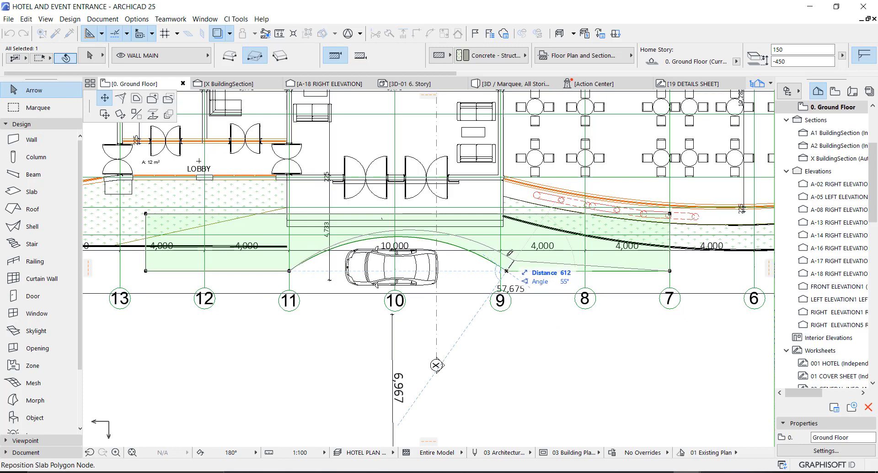
pyautogui.click(506, 271)
# - Insert a node on the slab's outer edge near grid 8 and move the arc's end node inward on grid 9
pyautogui.click(532, 271)
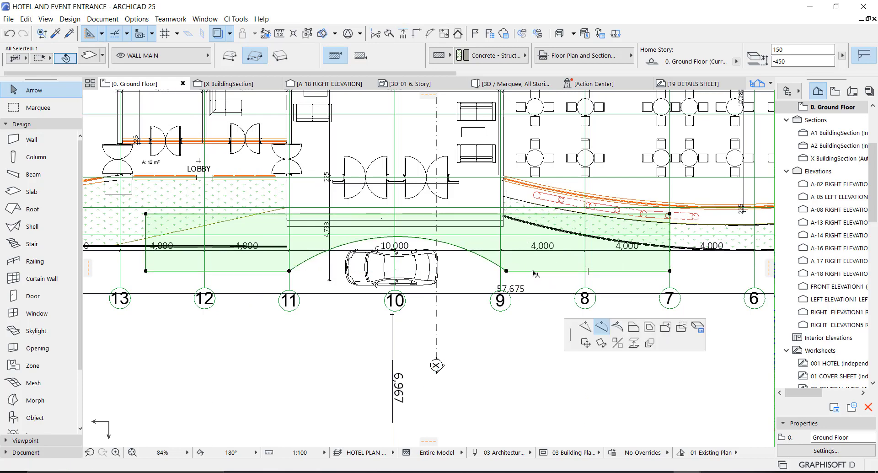
pyautogui.click(590, 268)
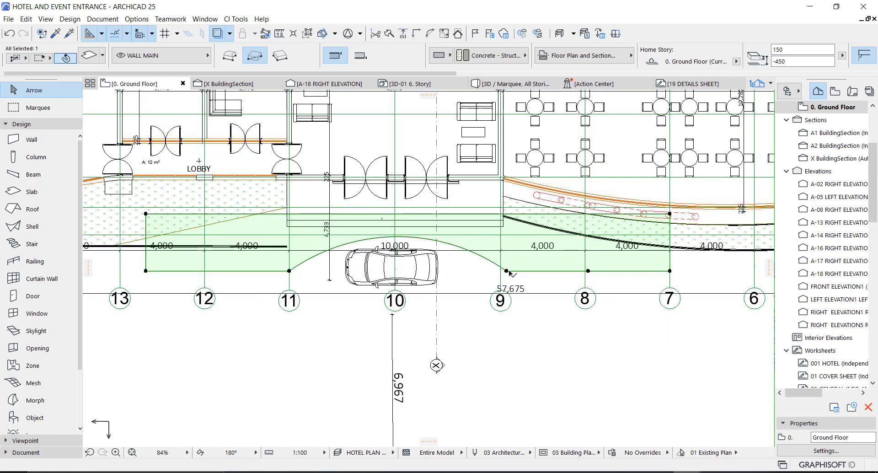
pyautogui.click(506, 271)
pyautogui.click(501, 255)
# - Curve the slab's short edge between the nodes at grids 9 and 8 outward
pyautogui.click(543, 263)
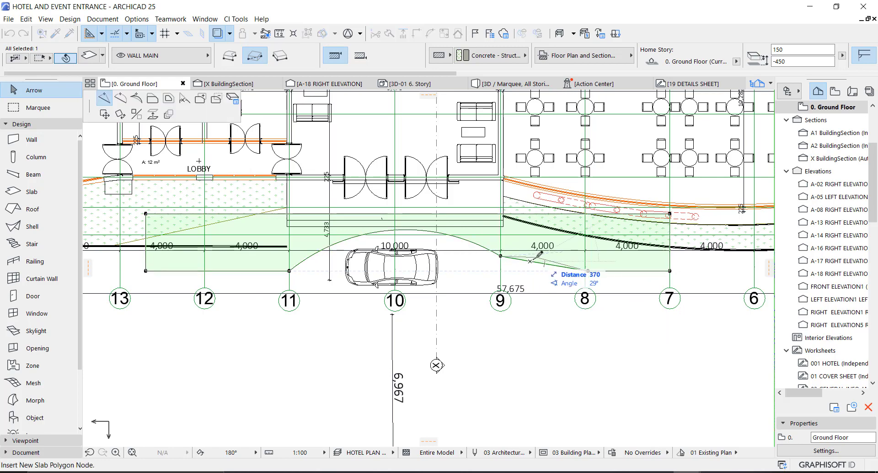
pyautogui.click(120, 98)
pyautogui.scroll(3, 551, 263)
pyautogui.click(549, 255)
# - Move the node on grid 9 further toward the building and flatten the main entrance arc
pyautogui.click(446, 247)
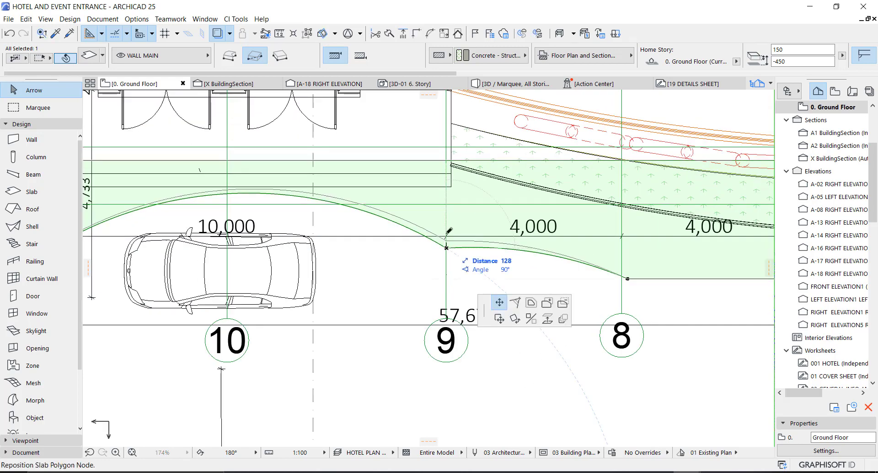
pyautogui.click(447, 233)
pyautogui.click(268, 185)
pyautogui.click(264, 202)
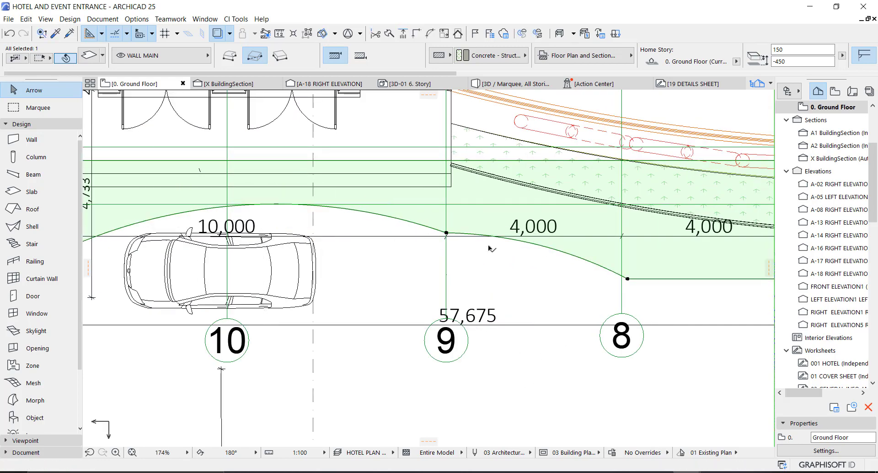
# - Widen the main arc by moving its end nodes onto the node near grid 8 and out to grid 12
pyautogui.click(447, 233)
pyautogui.click(627, 279)
pyautogui.scroll(-4, 604, 287)
pyautogui.click(316, 284)
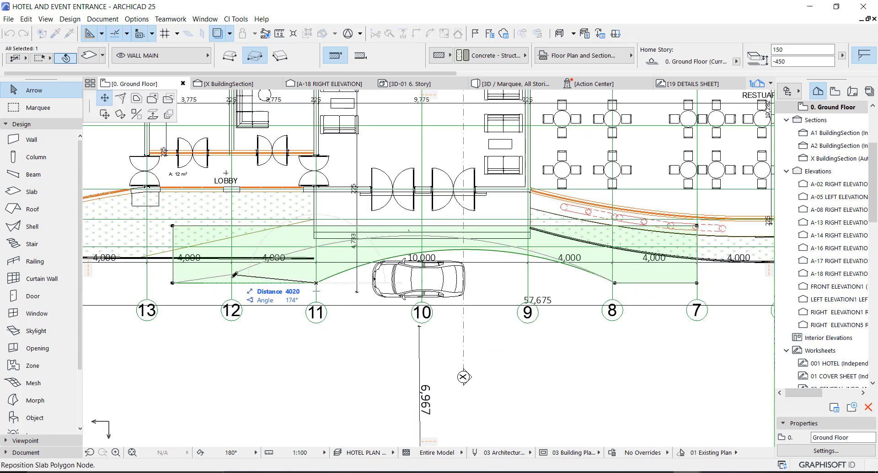
pyautogui.click(231, 283)
# - Adjust the widened arc's bulge so its crest lies just outside the horizontal grid line in front of the steps
pyautogui.scroll(4, 466, 241)
pyautogui.click(449, 243)
pyautogui.click(431, 254)
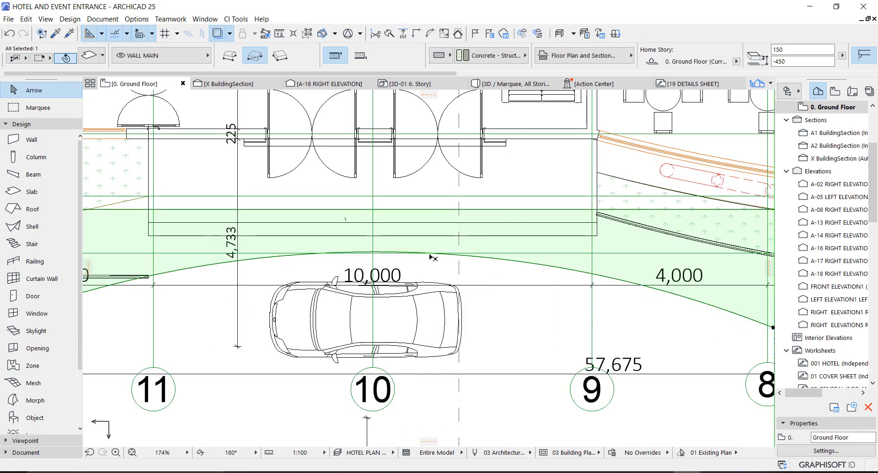
pyautogui.click(449, 255)
pyautogui.click(450, 265)
# - Offset the long slab's end edge on the lobby side out to grid 13
pyautogui.scroll(-5, 451, 235)
pyautogui.scroll(3, 441, 240)
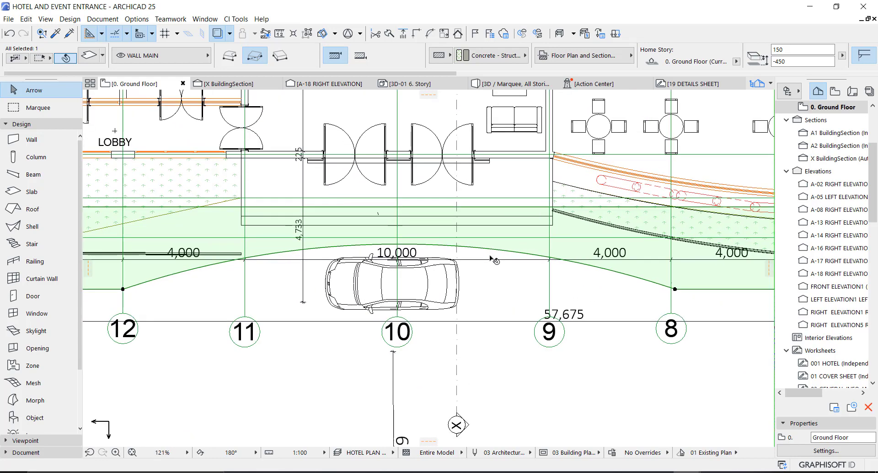
pyautogui.scroll(-2, 493, 258)
pyautogui.scroll(1, 616, 279)
pyautogui.scroll(-2, 615, 279)
pyautogui.scroll(2, 235, 265)
pyautogui.click(251, 256)
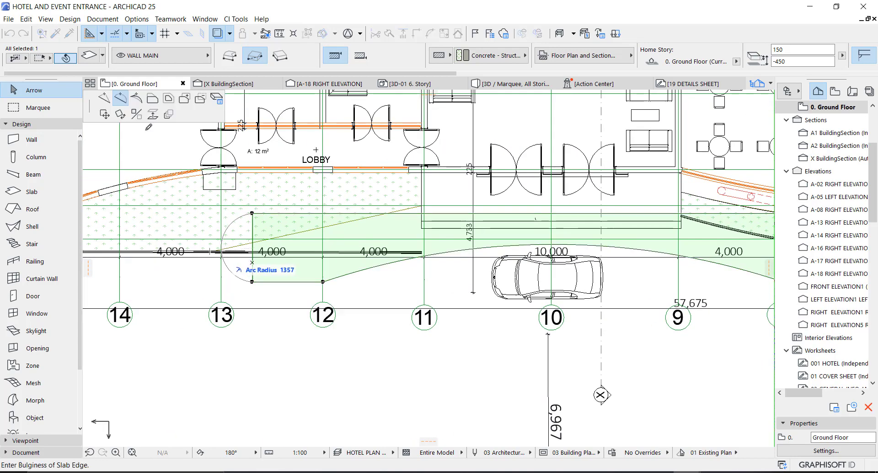
pyautogui.click(221, 263)
# - Offset the slab's straight outer edge on the lobby side inward, redoing the first offset
pyautogui.click(276, 281)
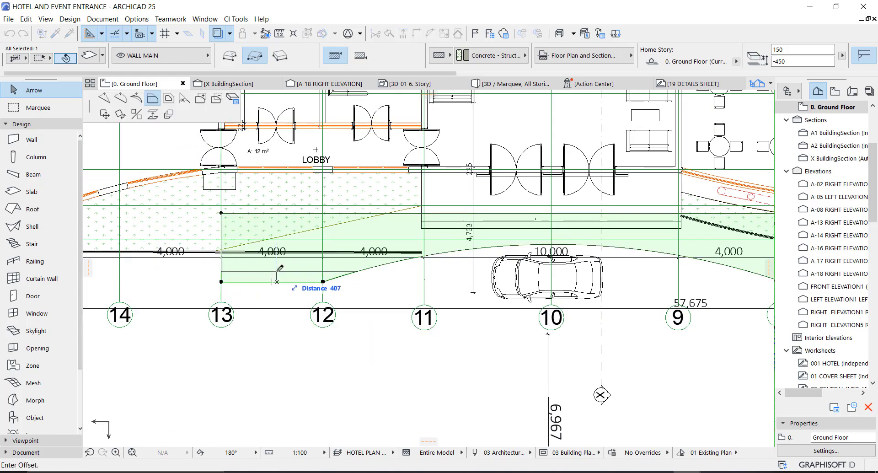
pyautogui.click(276, 271)
pyautogui.hotkey('ctrl', 'z')
pyautogui.click(293, 273)
pyautogui.scroll(-3, 297, 274)
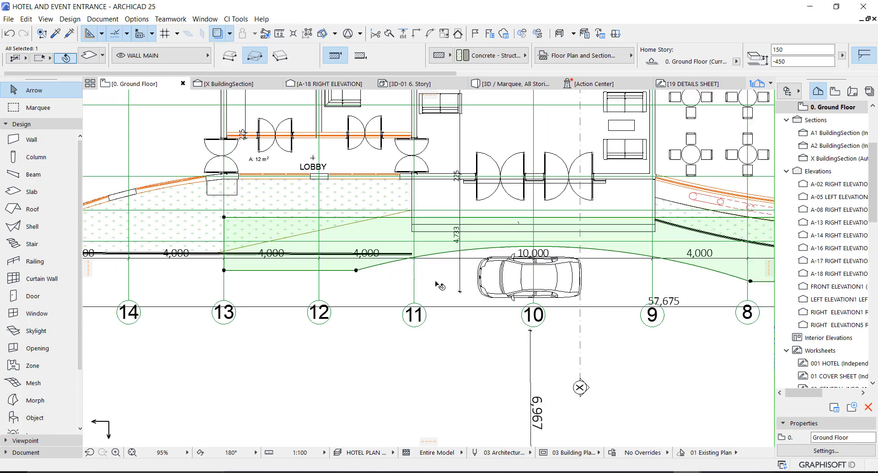
pyautogui.click(333, 272)
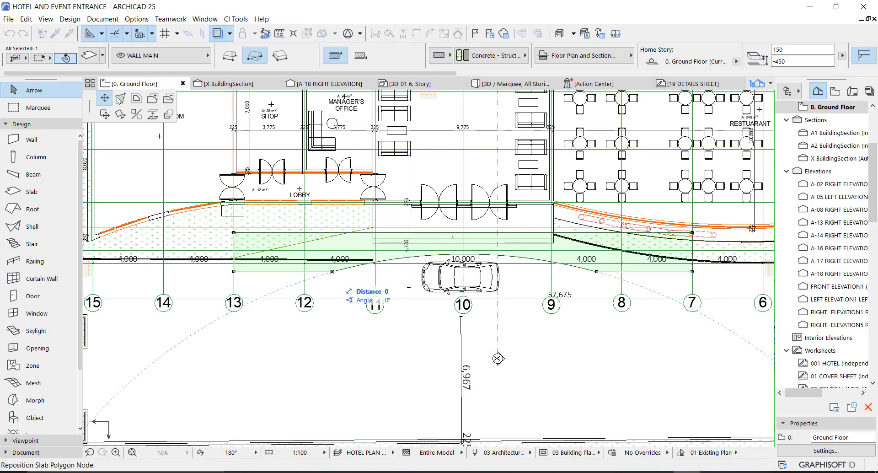
pyautogui.click(120, 98)
pyautogui.click(358, 325)
# - Fillet the slab's corner between the straight outer edge and the arc on the lobby side with radius 4000
pyautogui.click(332, 271)
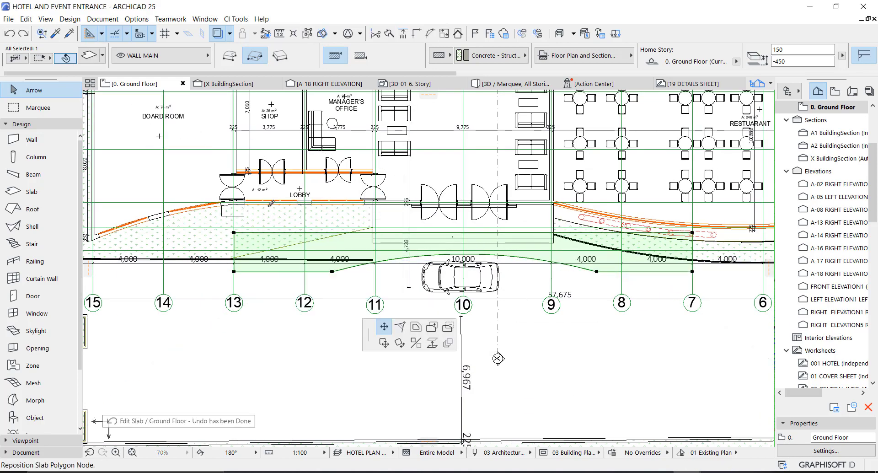
pyautogui.click(121, 99)
pyautogui.write('4000')
pyautogui.press('Return')
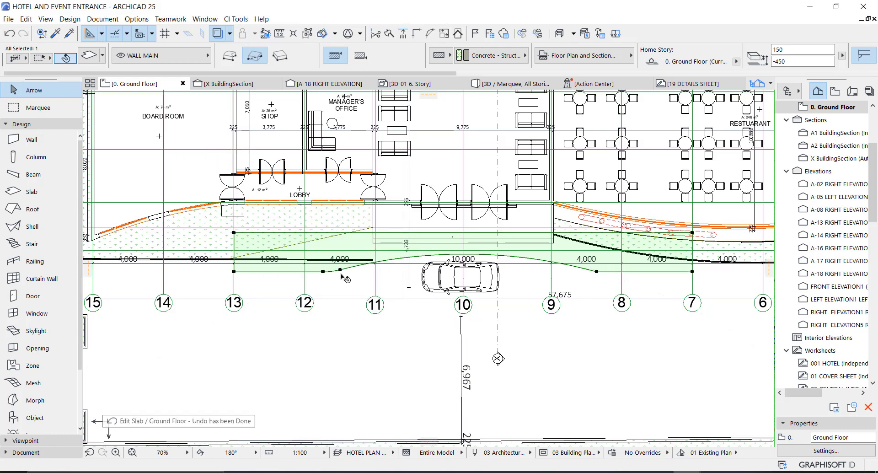
# - Fillet the slab's two corners between the straight outer edges and the central arc with radius 10000
pyautogui.click(339, 270)
pyautogui.click(120, 97)
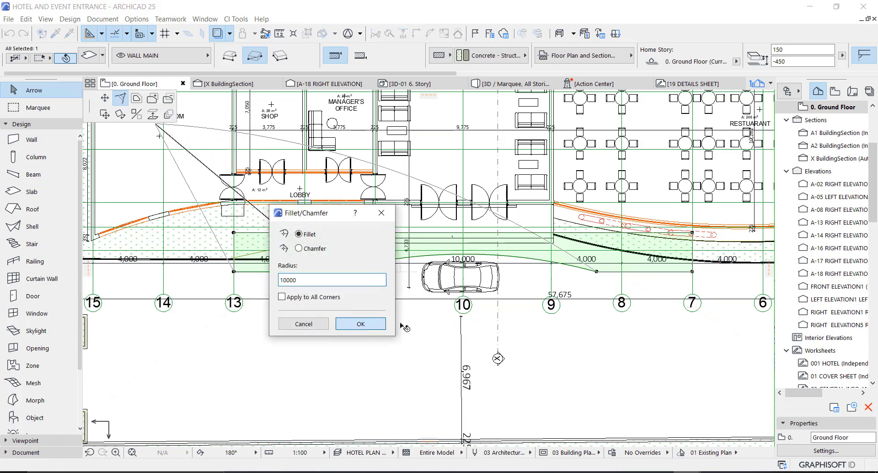
pyautogui.press('Return')
pyautogui.click(596, 271)
pyautogui.click(120, 98)
pyautogui.click(619, 327)
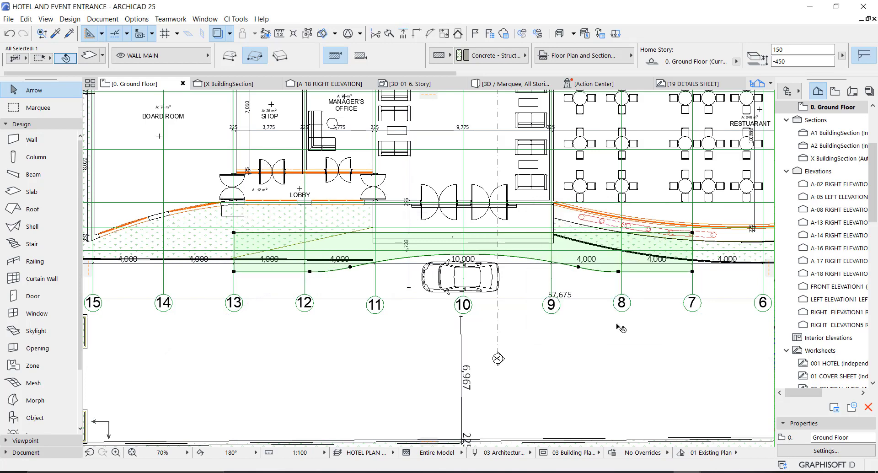
# - Notch the slab's inner edge around the outer edge of the entrance steps and undo the last drag
pyautogui.scroll(6, 350, 220)
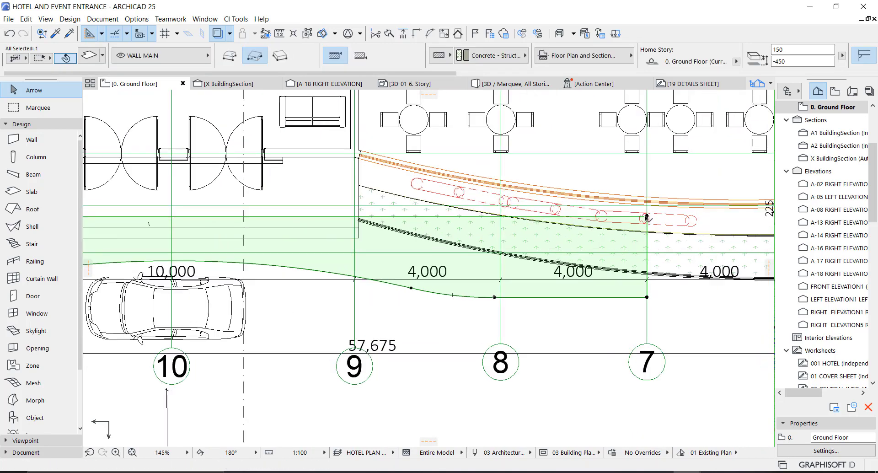
pyautogui.click(350, 218)
pyautogui.scroll(-3, 364, 218)
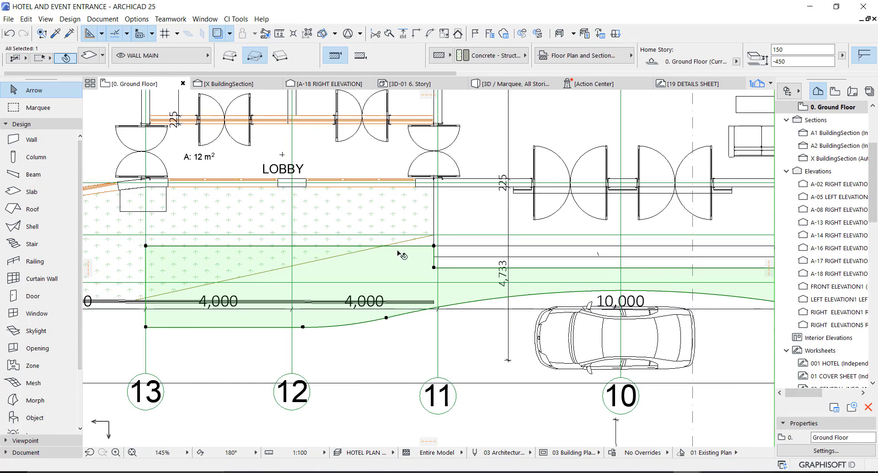
pyautogui.scroll(1, 422, 244)
pyautogui.hotkey('ctrl', 'z')
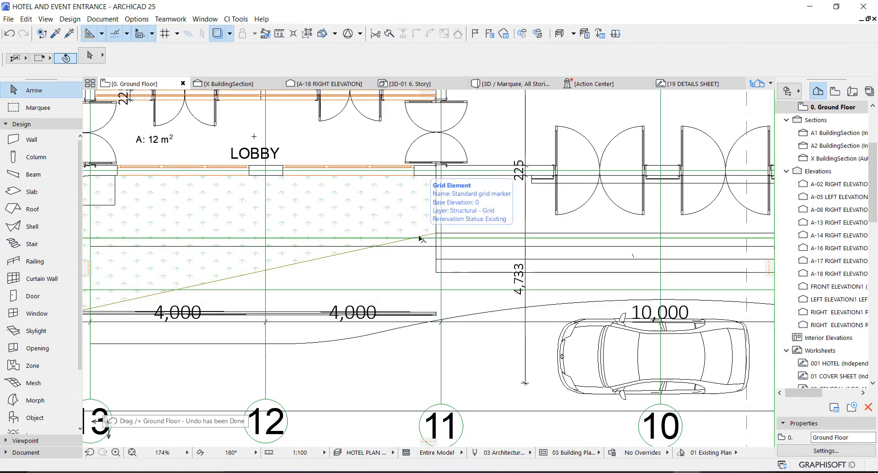
# - Move the lobby-side grass mesh's corner at grid 11 out to the kerb's end and offset its front edge inward to the steps' outer corner
pyautogui.scroll(-2, 419, 238)
pyautogui.click(364, 250)
pyautogui.click(436, 234)
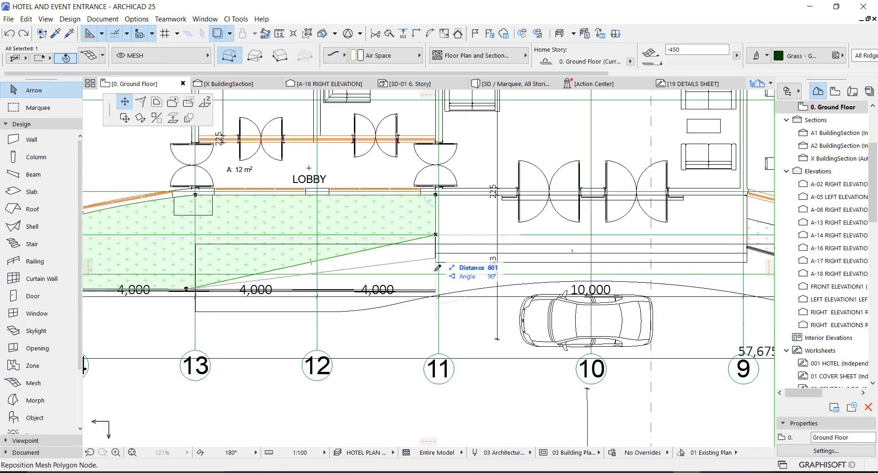
pyautogui.click(434, 290)
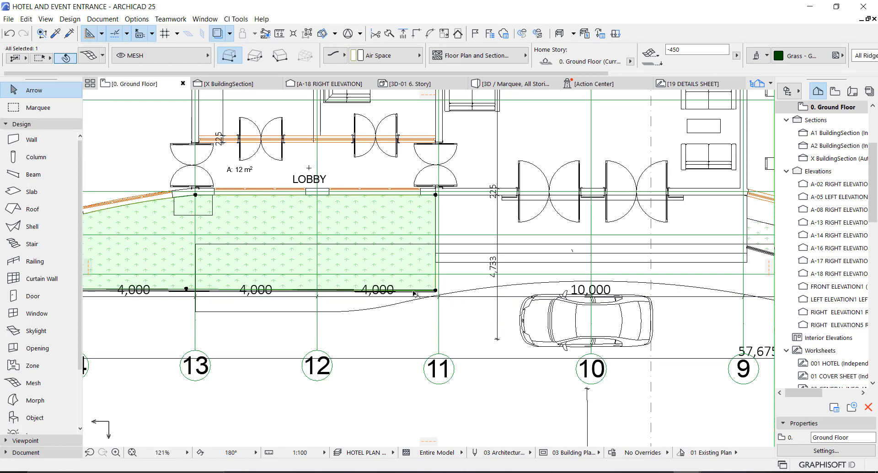
pyautogui.click(338, 289)
pyautogui.click(442, 262)
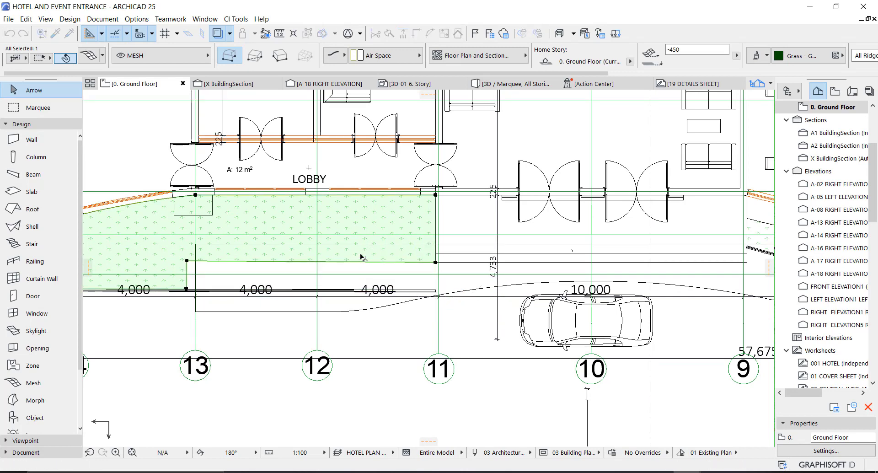
# - Move the grass mesh's inner corner near grid 13 back to the kerb, making a diagonal front edge ending at the steps' outer corner
pyautogui.scroll(-1, 361, 256)
pyautogui.moveTo(216, 262); pyautogui.dragTo(272, 260, button='middle')
pyautogui.click(272, 260)
pyautogui.click(272, 281)
pyautogui.press('Escape')
pyautogui.scroll(1, 450, 274)
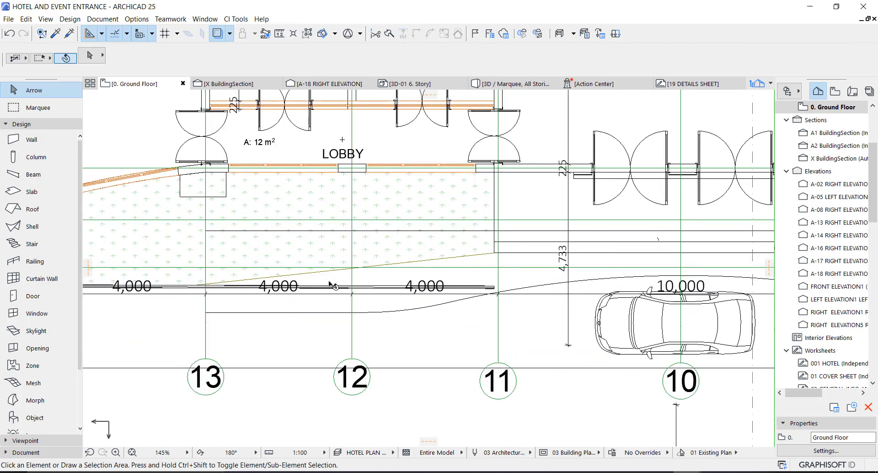
# - Select the lobby-side kerb wall with grouping suspended and move its end at grid 11 to the steps' outer corner
pyautogui.click(330, 284)
pyautogui.click(204, 286)
pyautogui.press('Escape')
pyautogui.scroll(3, 194, 285)
pyautogui.click(240, 286)
pyautogui.press('Escape')
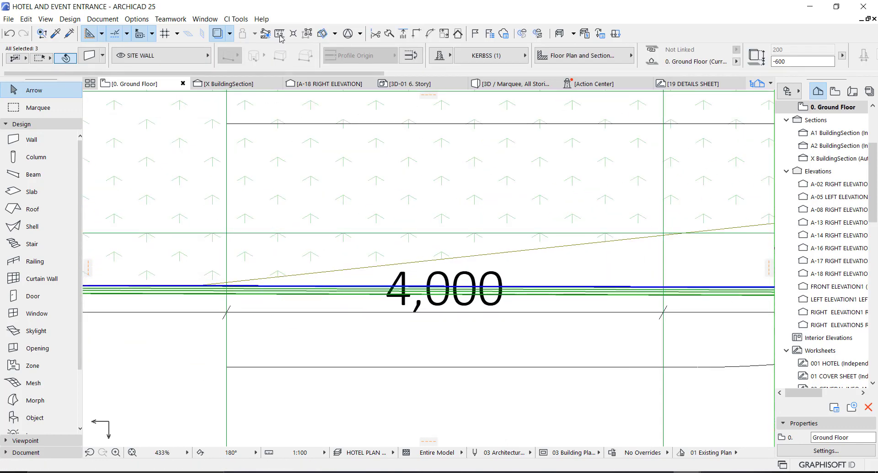
pyautogui.click(212, 286)
pyautogui.press('Escape')
pyautogui.scroll(-5, 178, 295)
pyautogui.click(431, 294)
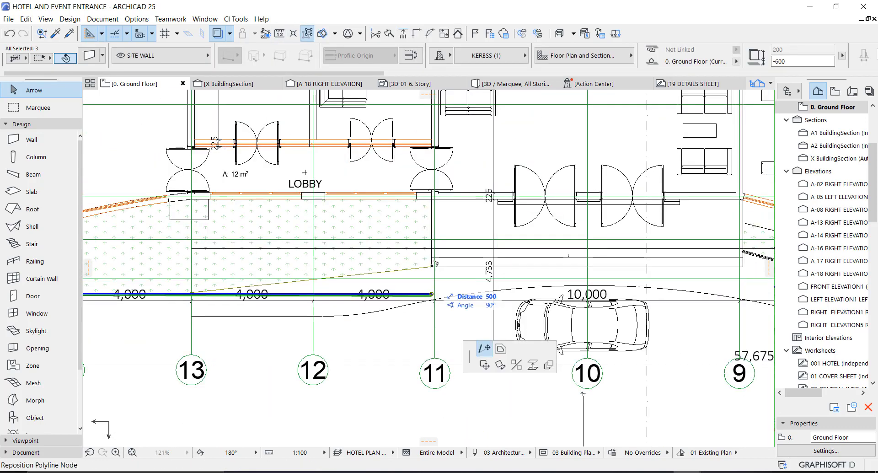
pyautogui.click(191, 288)
# - Insert a node in the kerb wall near grid 13 and place it on the grass mesh's front bend
pyautogui.scroll(5, 191, 287)
pyautogui.click(175, 280)
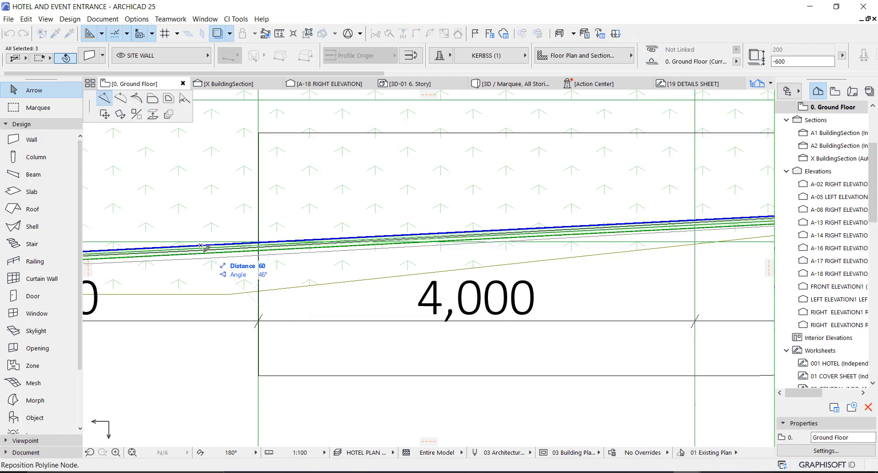
pyautogui.click(235, 293)
pyautogui.scroll(-5, 206, 301)
pyautogui.click(371, 317)
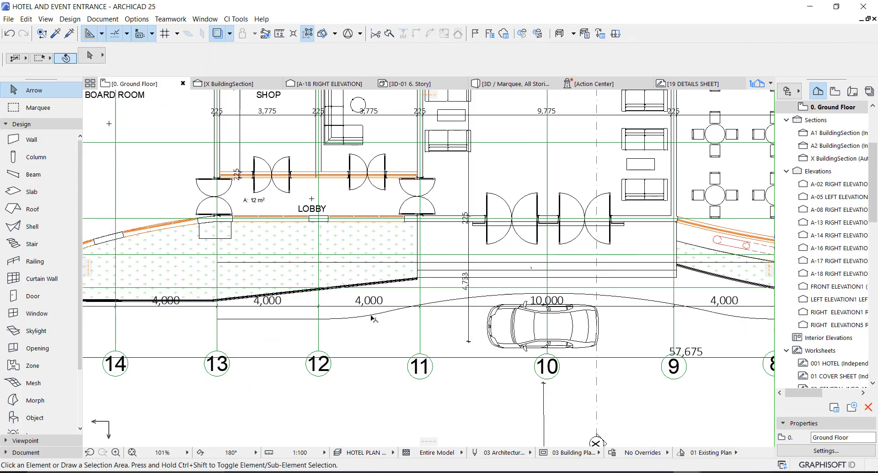
# - Move the slab's inner corner at grid 13 out to the kerb and merge its grid 11 corner into the steps' outer corner
pyautogui.click(319, 272)
pyautogui.scroll(3, 210, 271)
pyautogui.click(222, 255)
pyautogui.click(222, 323)
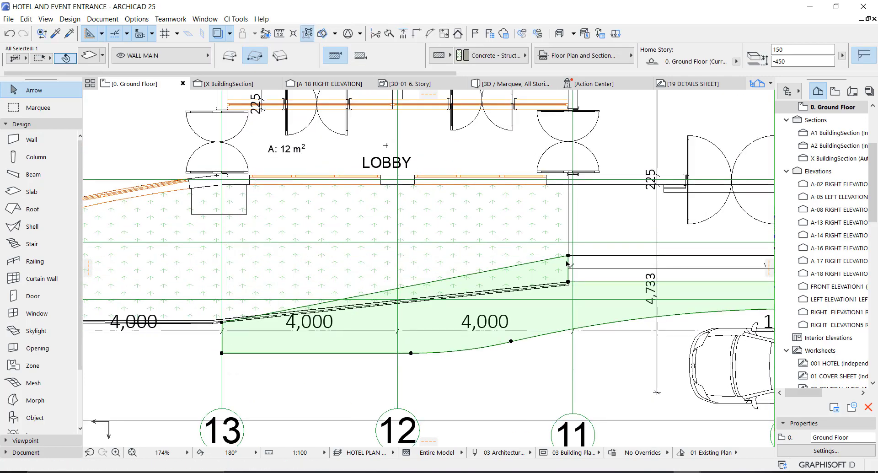
pyautogui.click(568, 256)
pyautogui.click(569, 282)
# - Fillet the slab's outer end corners at grids 13 and 7 with radius 701
pyautogui.click(221, 353)
pyautogui.click(121, 97)
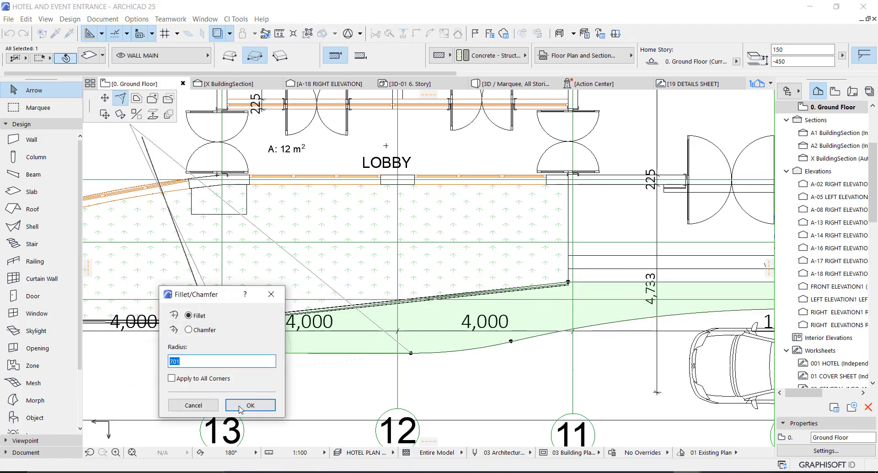
pyautogui.click(240, 406)
pyautogui.scroll(-5, 213, 300)
pyautogui.scroll(3, 658, 349)
pyautogui.click(535, 298)
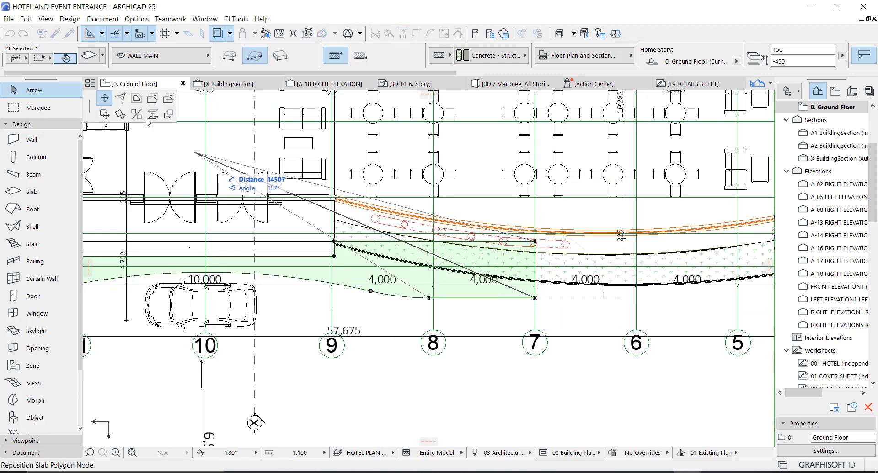
pyautogui.click(121, 98)
pyautogui.click(554, 350)
# - Move the slab's inner corner at grid 7 out to the restaurant-side kerb
pyautogui.scroll(4, 533, 255)
pyautogui.click(534, 225)
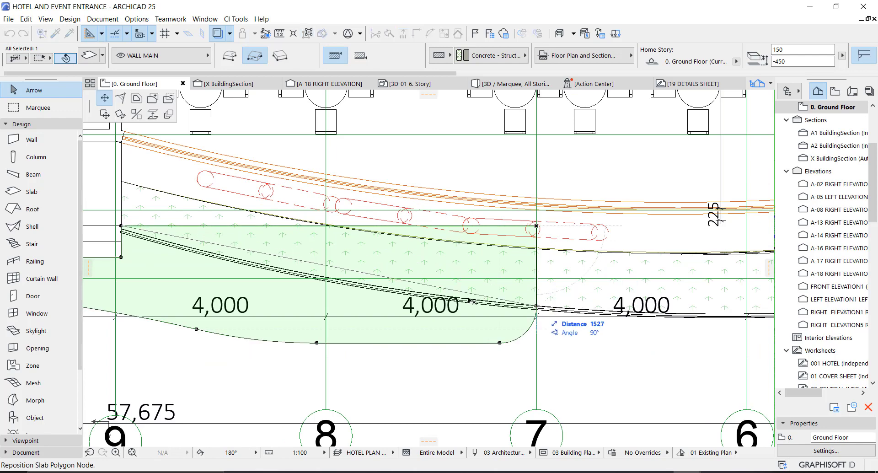
pyautogui.click(534, 305)
pyautogui.scroll(3, 98, 229)
pyautogui.scroll(1, 136, 234)
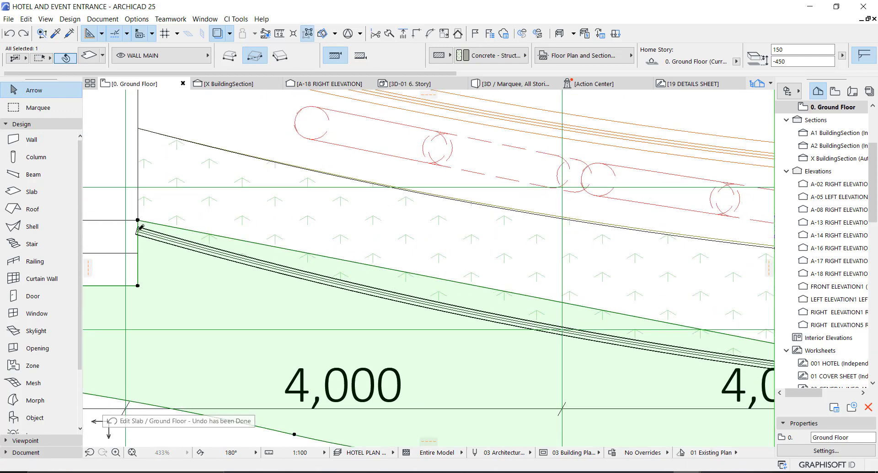
# - Curve the slab's inner edge on the restaurant side to follow the kerb's arc
pyautogui.click(588, 314)
pyautogui.click(120, 98)
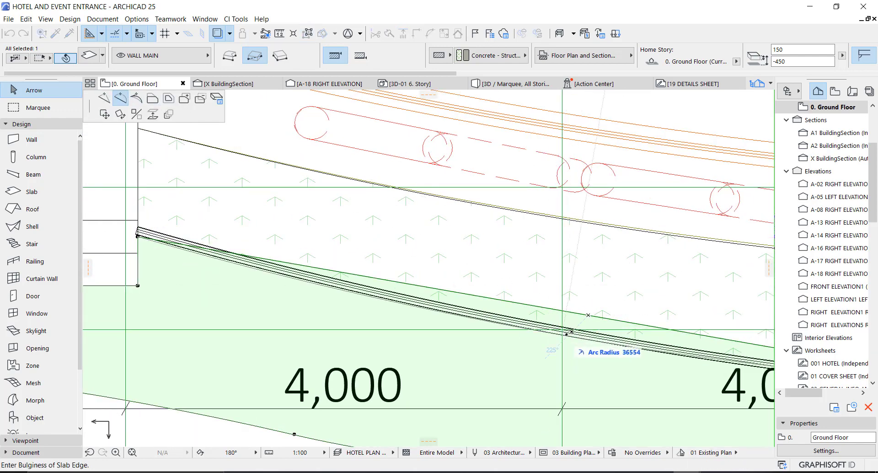
pyautogui.click(567, 331)
pyautogui.scroll(-5, 562, 276)
pyautogui.scroll(-1, 567, 283)
pyautogui.press('Escape')
# - Set the front slab's thickness to 30 in the 3D view
pyautogui.press('F3')
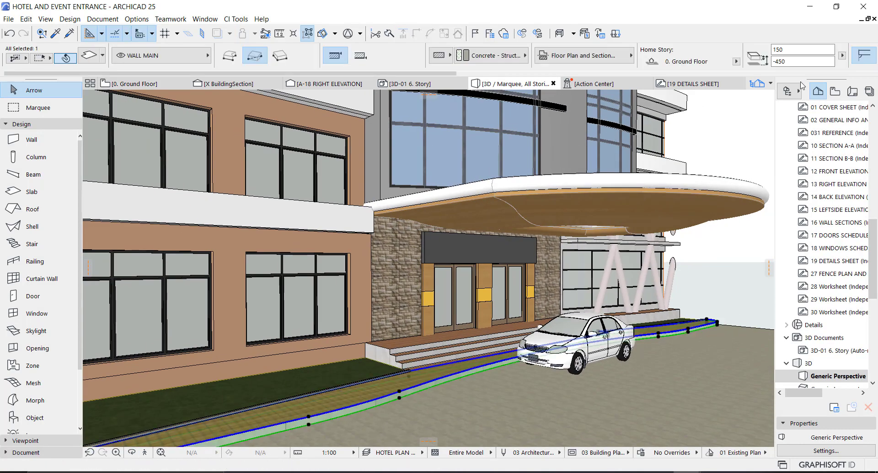
pyautogui.write('25')
pyautogui.click(791, 60)
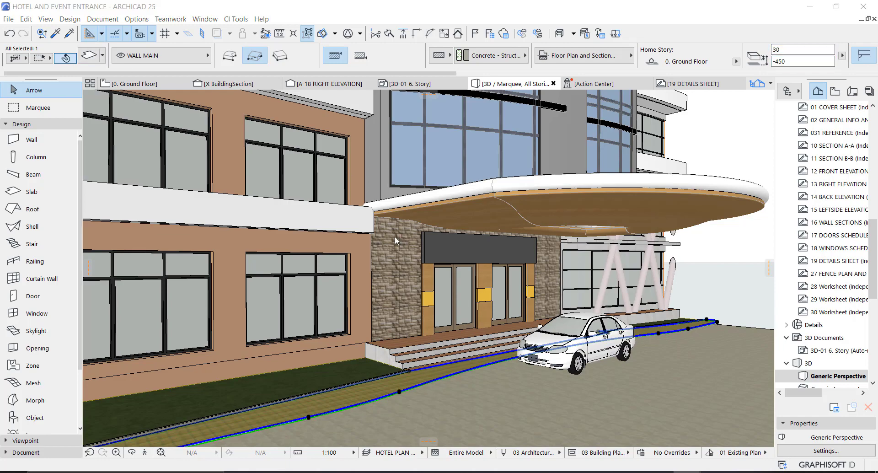
# - Override all of the slab's surfaces with Concrete - 04
pyautogui.hotkey('ctrl', 't')
pyautogui.click(375, 301)
pyautogui.click(493, 369)
pyautogui.click(474, 315)
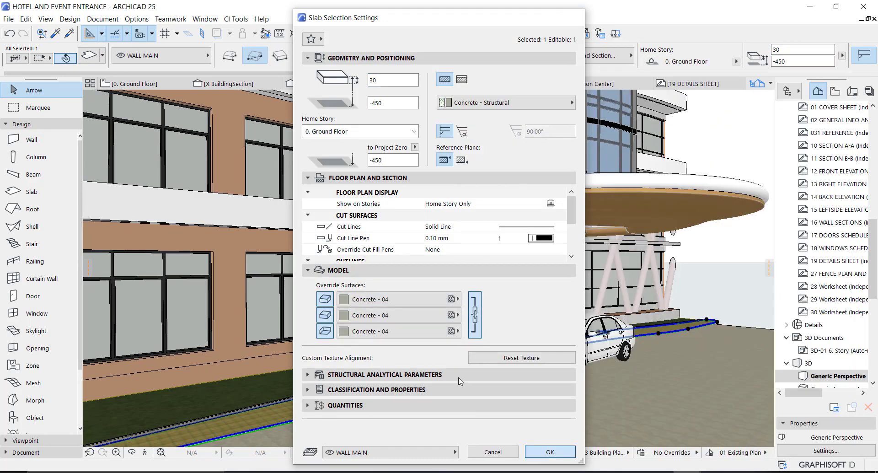
pyautogui.press('Return')
# - Set the front slab's elevation to -580
pyautogui.scroll(5, 458, 366)
pyautogui.scroll(-1, 479, 342)
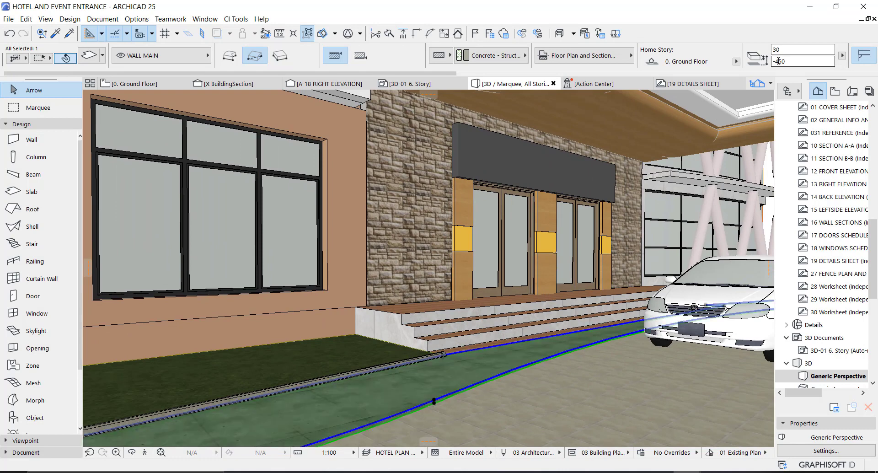
pyautogui.click(798, 52)
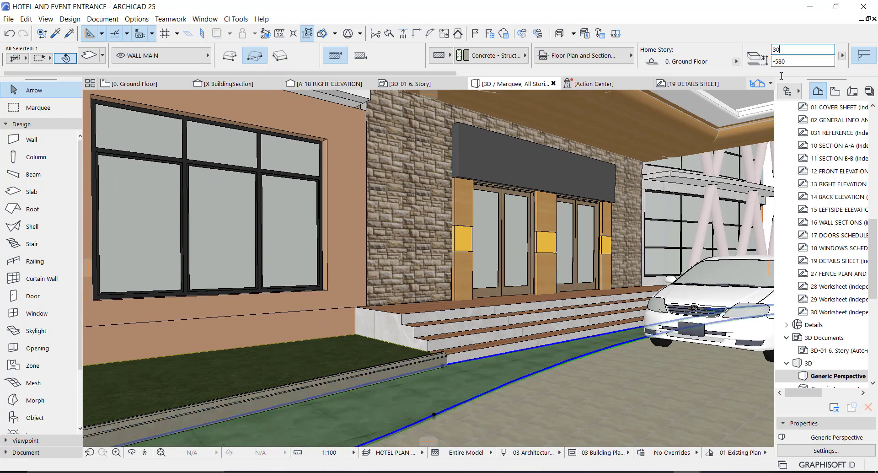
pyautogui.press('Escape')
pyautogui.scroll(-4, 513, 346)
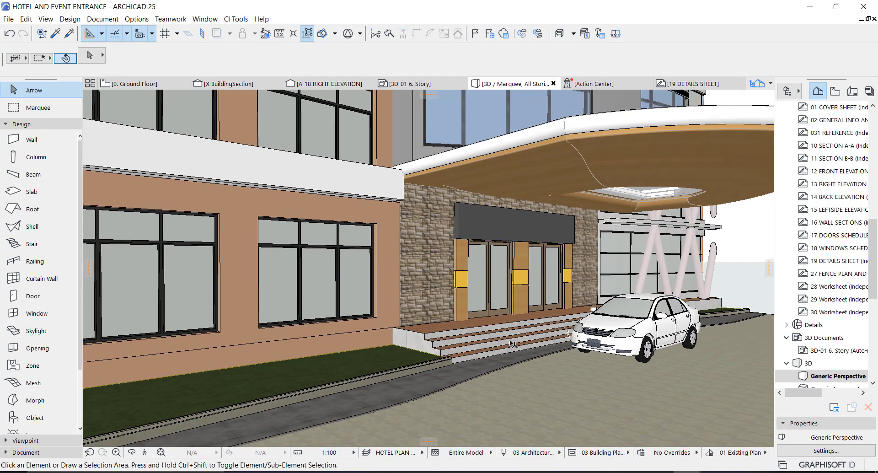
pyautogui.moveTo(512, 340)
pyautogui.keyDown('shift'); pyautogui.moveTo(512, 337); pyautogui.dragTo(291, 347, button='middle'); pyautogui.keyUp('shift')
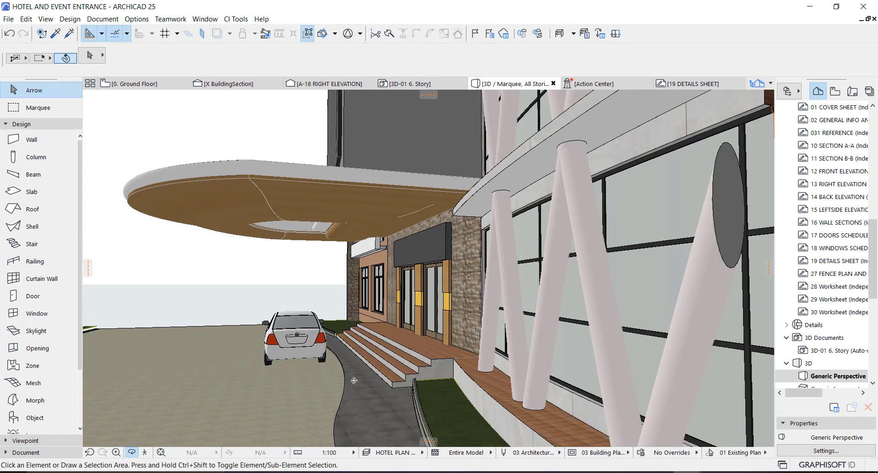
pyautogui.keyDown('shift'); pyautogui.moveTo(377, 379); pyautogui.dragTo(399, 376, button='middle'); pyautogui.keyUp('shift')
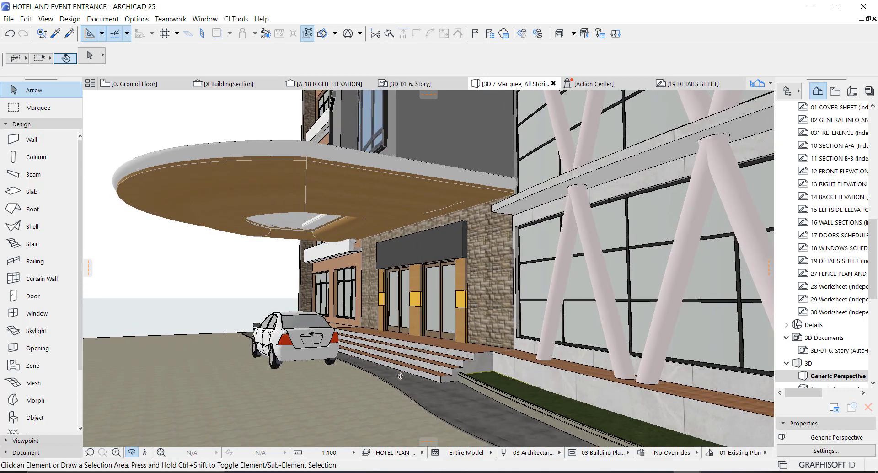
# - Pick up the existing kerb wall's settings and trace a matching kerb around the front slab's outline on the ground floor plan
pyautogui.press('F2')
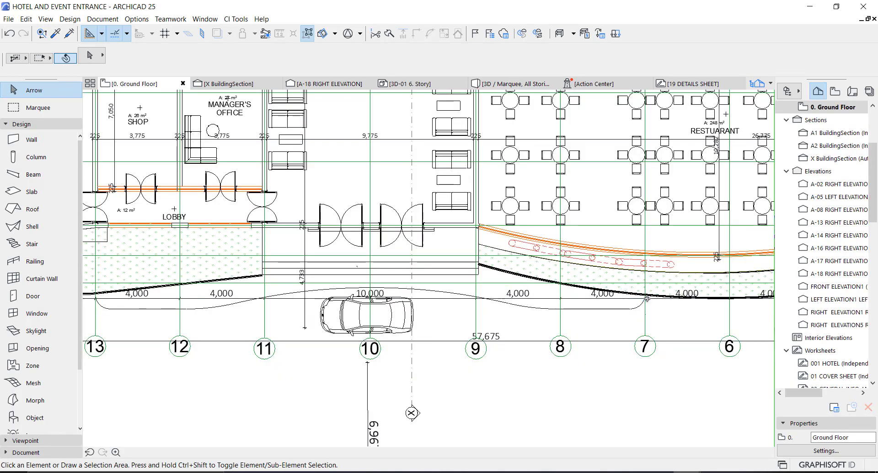
pyautogui.scroll(5, 647, 298)
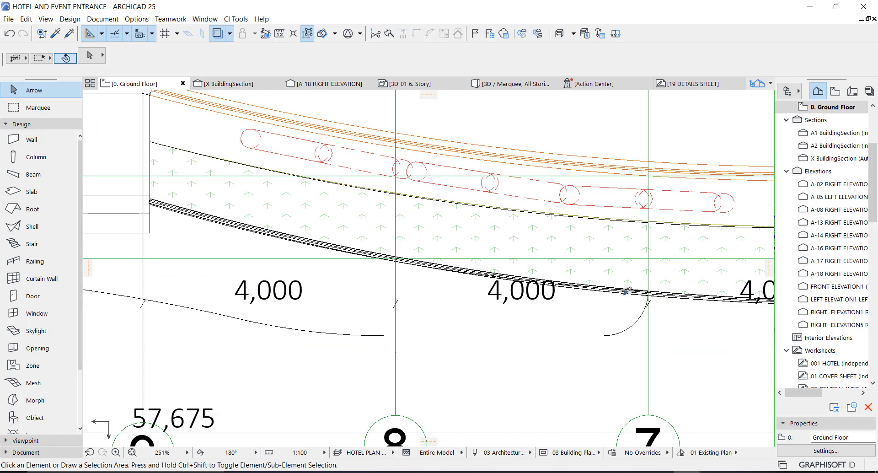
pyautogui.click(621, 286)
pyautogui.keyDown('alt'); pyautogui.click(630, 322); pyautogui.keyUp('alt')
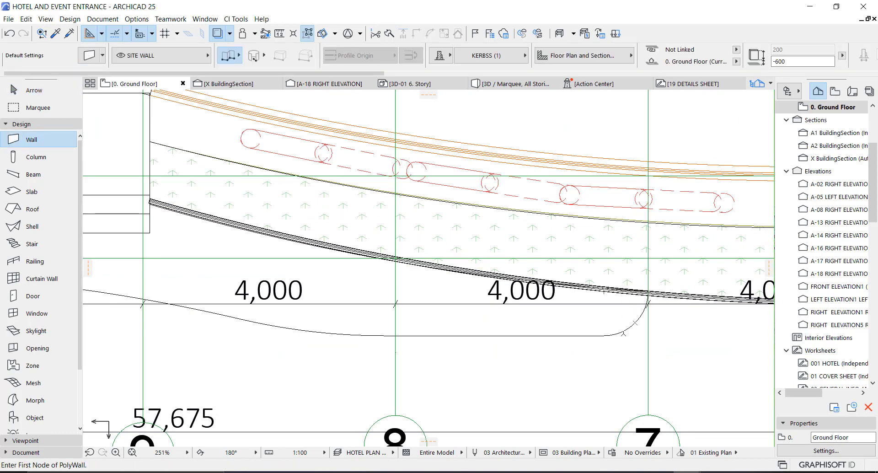
pyautogui.click(625, 330)
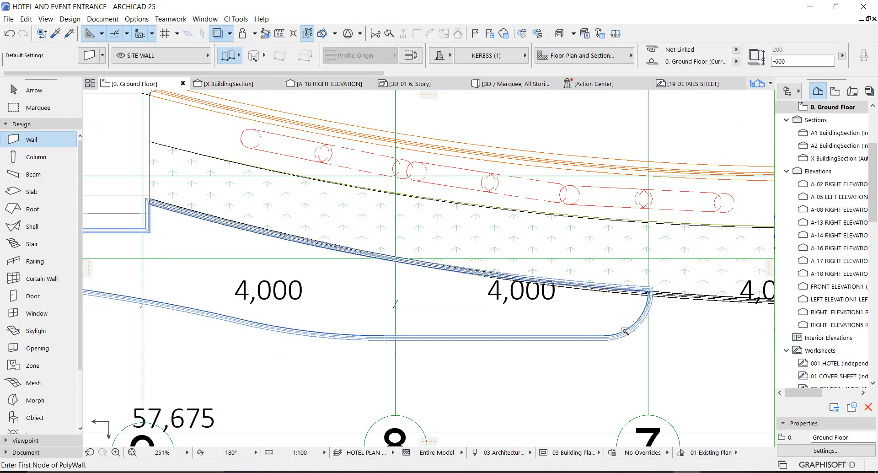
pyautogui.scroll(-4, 629, 326)
pyautogui.moveTo(547, 327); pyautogui.dragTo(654, 329, button='middle')
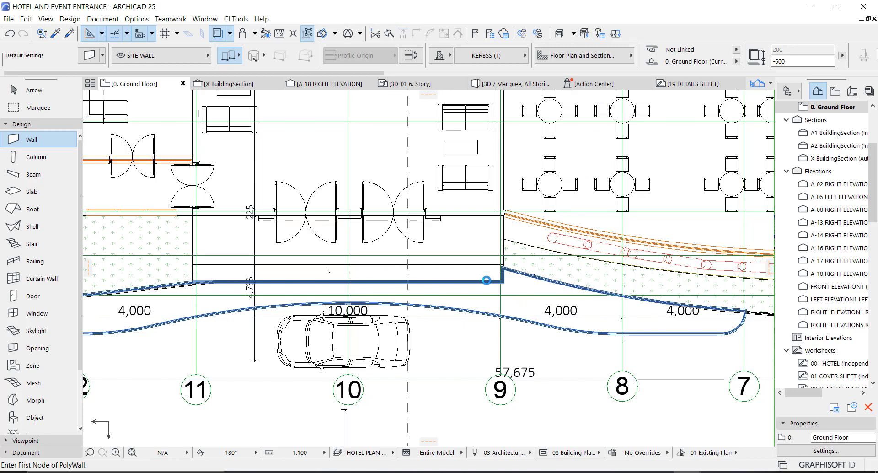
pyautogui.press('Escape')
# - Delete the three duplicate kerb segments along the bottom entrance step, its corner return and the grass bed east of grid 9
pyautogui.scroll(5, 494, 281)
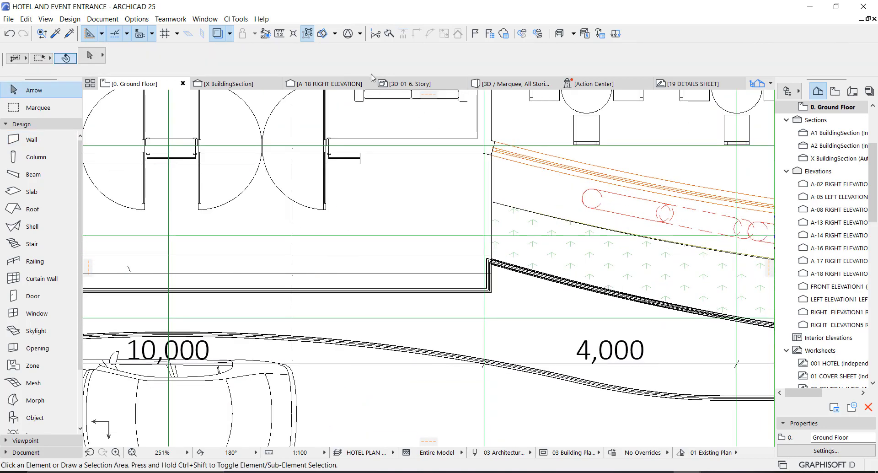
pyautogui.click(488, 293)
pyautogui.scroll(1, 487, 278)
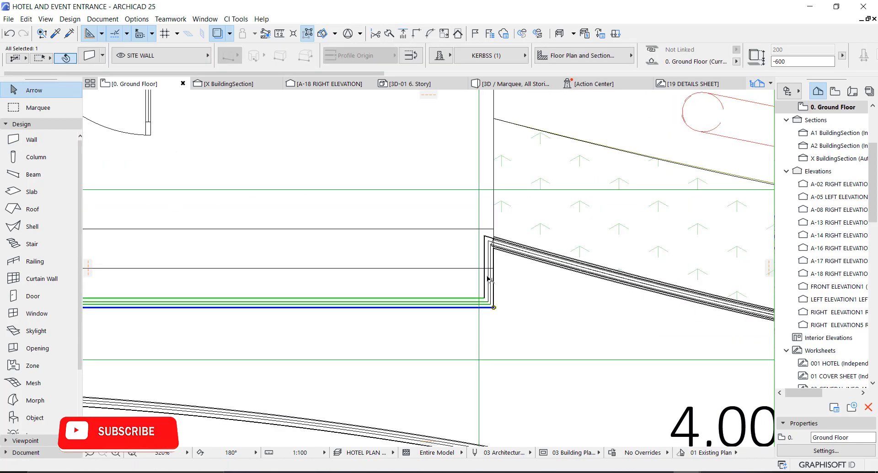
pyautogui.keyDown('shift'); pyautogui.click(503, 247); pyautogui.keyUp('shift')
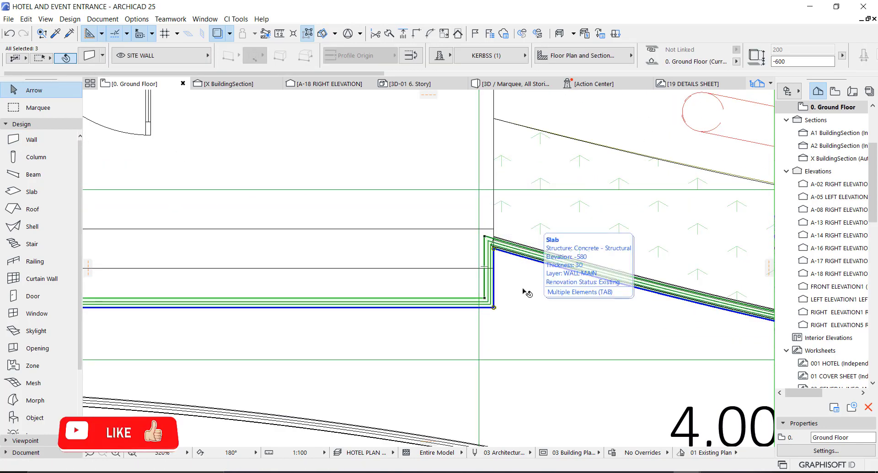
pyautogui.scroll(-3, 522, 288)
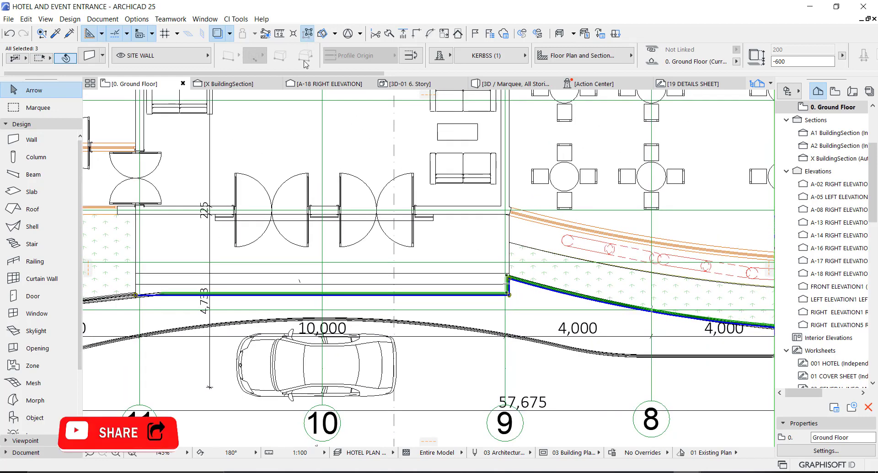
pyautogui.click(409, 254)
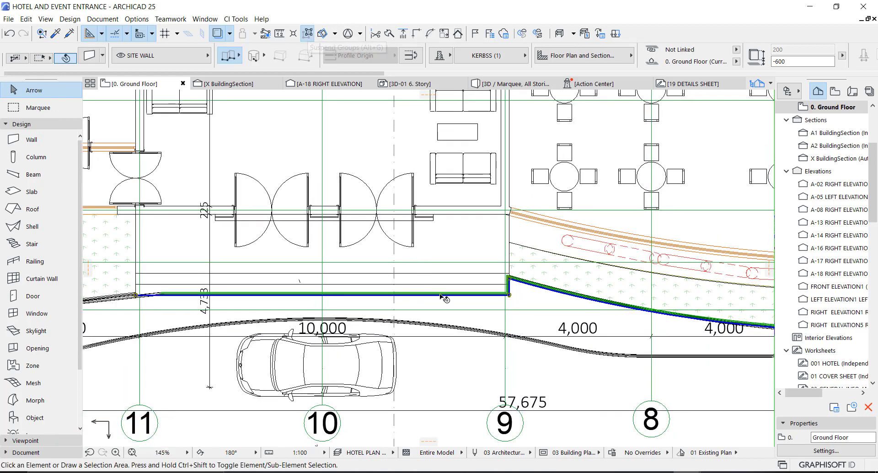
# - Delete the duplicate kerb segment overlapping the grass bed's edge between grids 11 and 13
pyautogui.scroll(-3, 435, 327)
pyautogui.scroll(10, 502, 314)
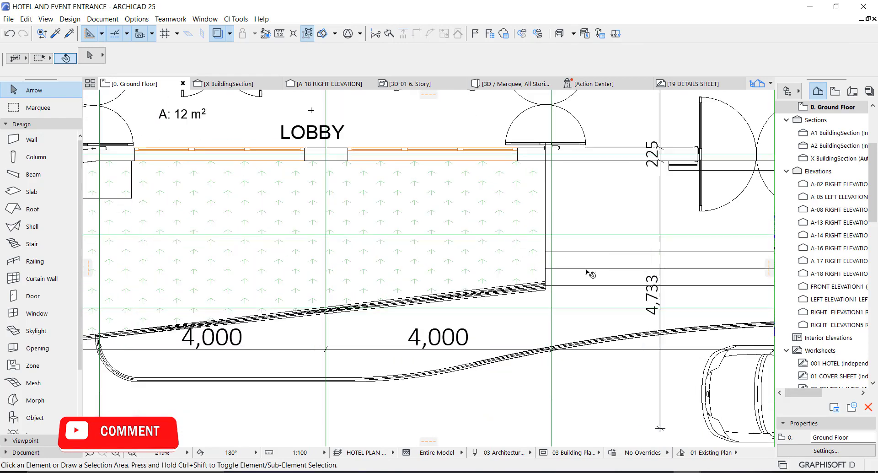
pyautogui.click(500, 313)
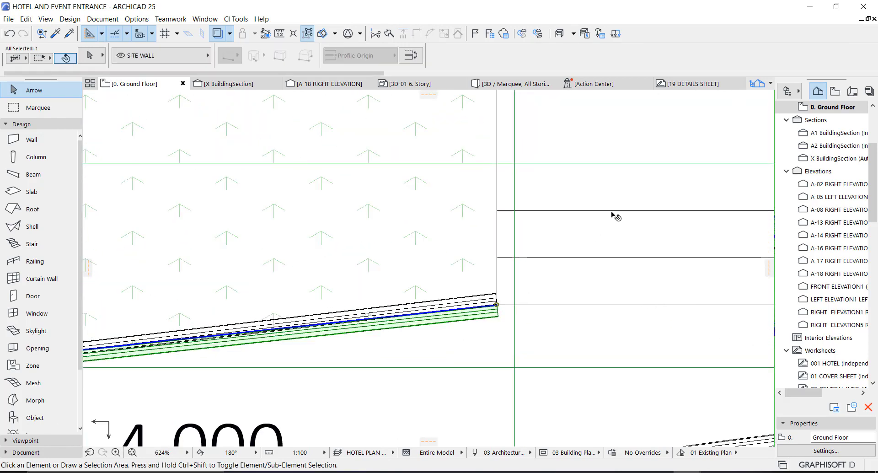
pyautogui.scroll(-6, 457, 238)
pyautogui.scroll(3, 361, 276)
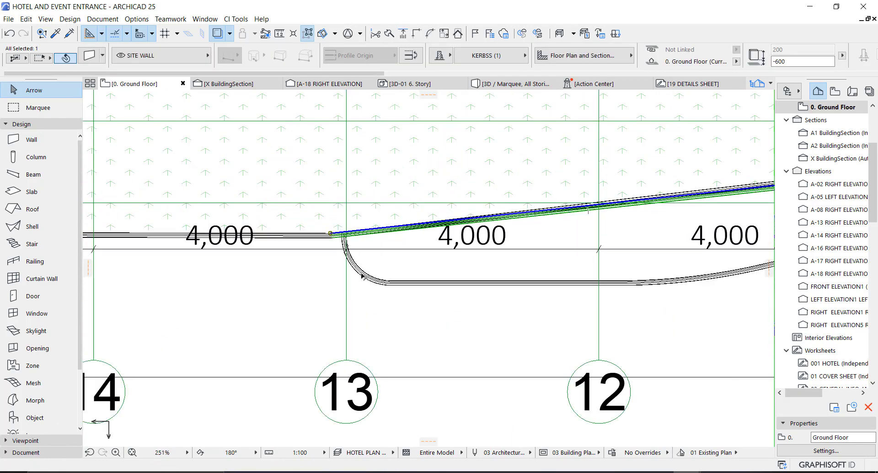
pyautogui.scroll(3, 658, 227)
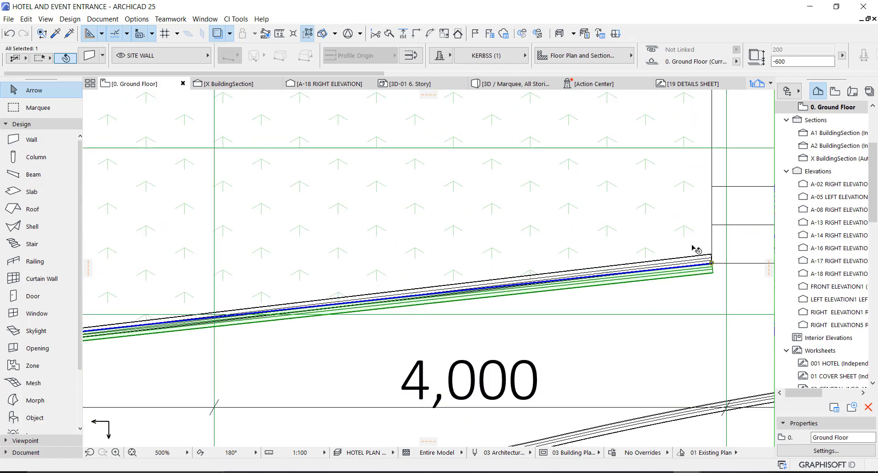
pyautogui.press('Escape')
pyautogui.click(712, 257)
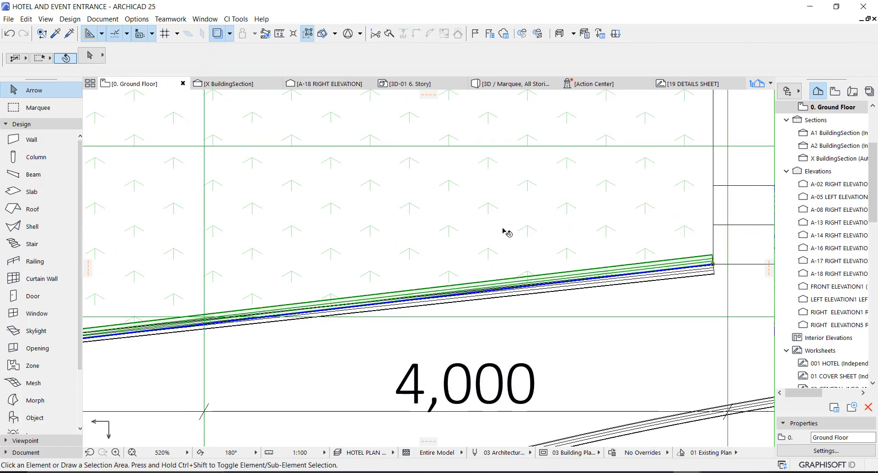
pyautogui.scroll(-5, 549, 231)
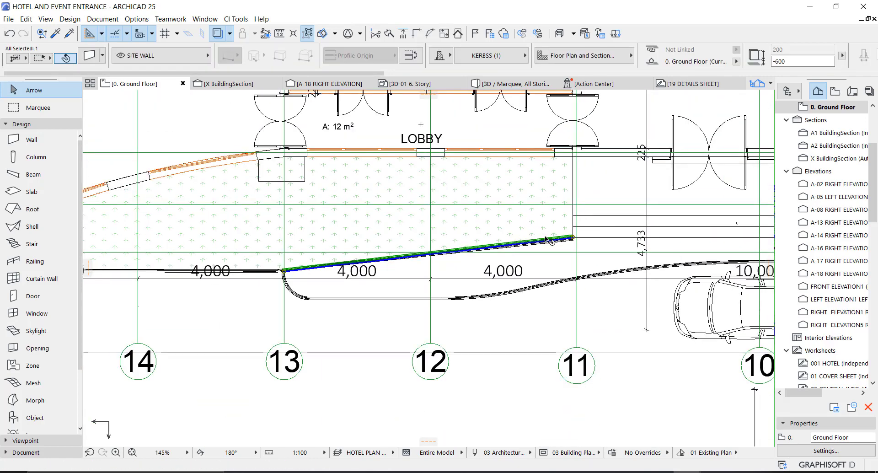
pyautogui.press('Escape')
pyautogui.scroll(-4, 457, 274)
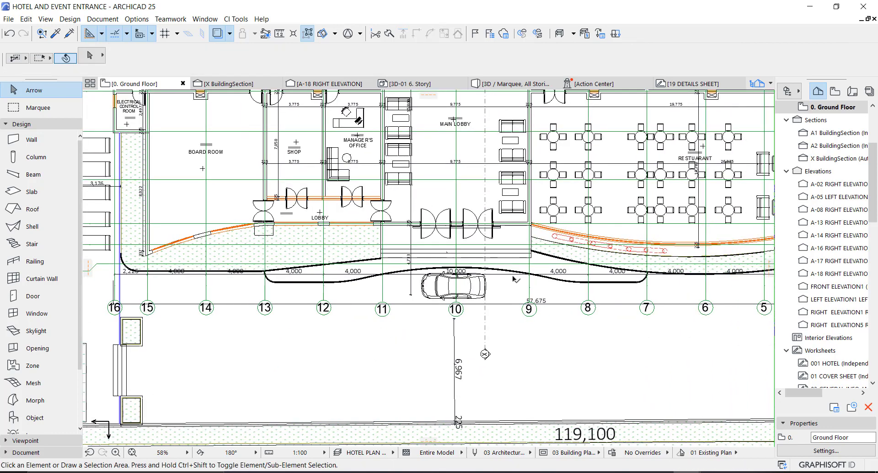
# - Set the base elevation of the front slab's outer kerb to -650 in the 3D view
pyautogui.press('F3')
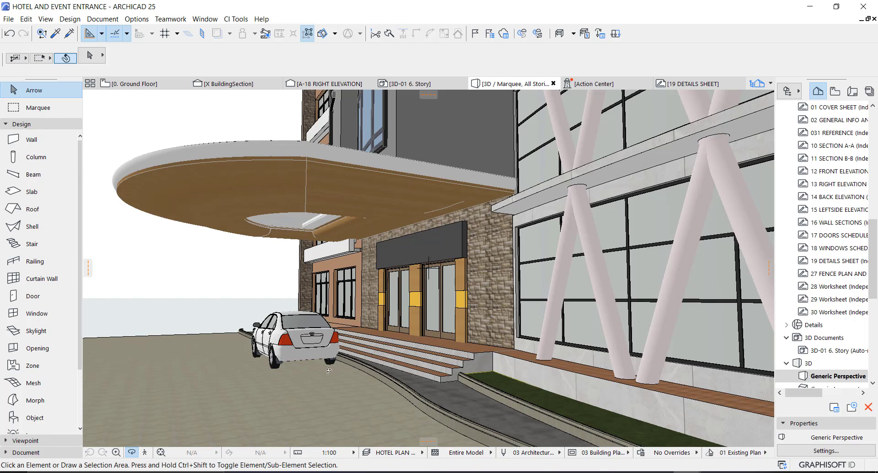
pyautogui.moveTo(332, 361); pyautogui.dragTo(498, 396)
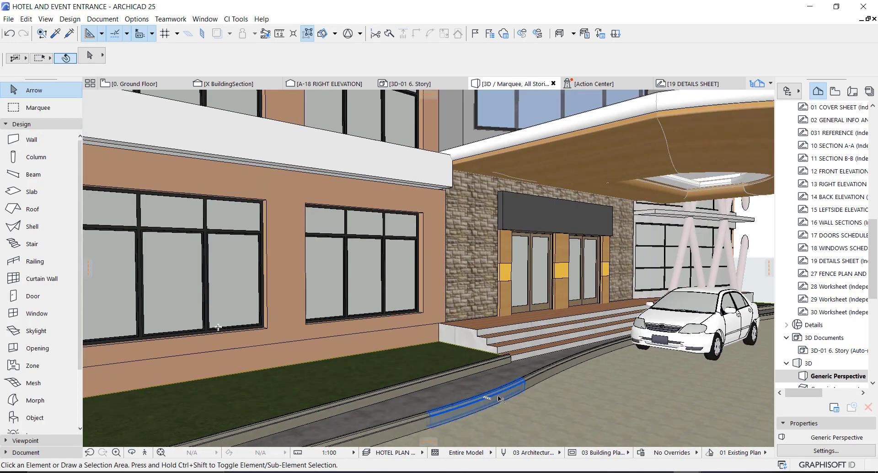
pyautogui.click(499, 399)
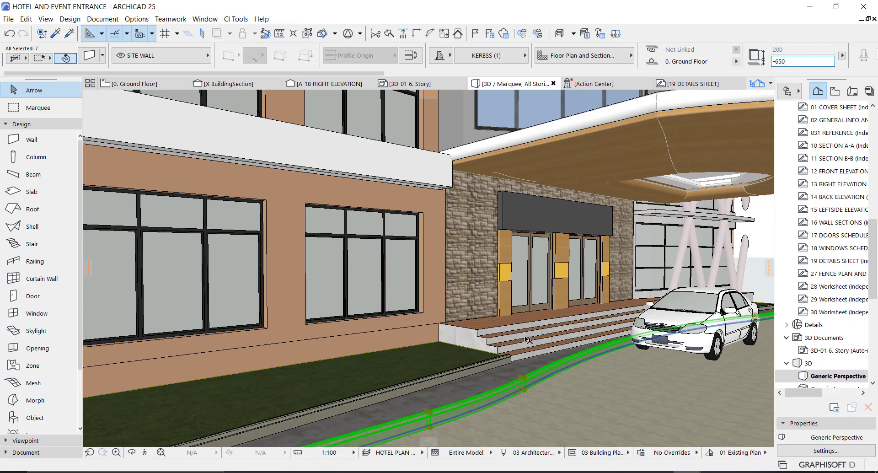
# - Move the selected outer kerb vertically down by 129 so its top meets the front slab's surface
pyautogui.scroll(2, 526, 367)
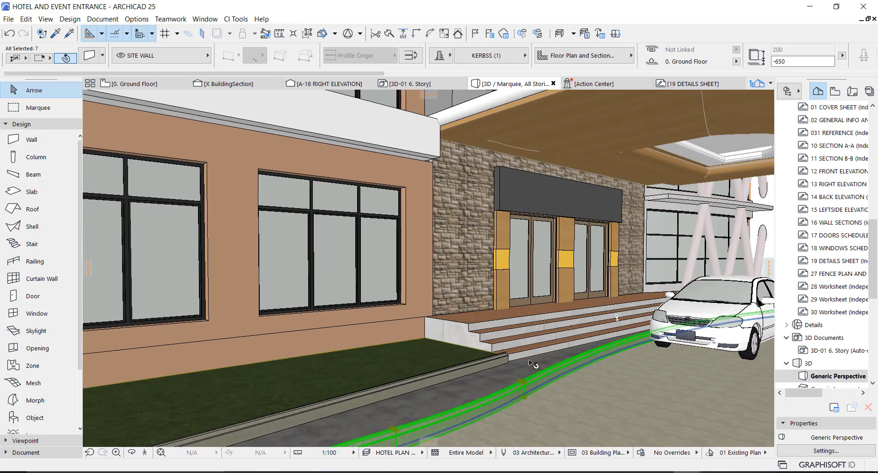
pyautogui.press('o')
pyautogui.moveTo(549, 370); pyautogui.dragTo(653, 348)
pyautogui.scroll(4, 656, 336)
pyautogui.scroll(6, 684, 261)
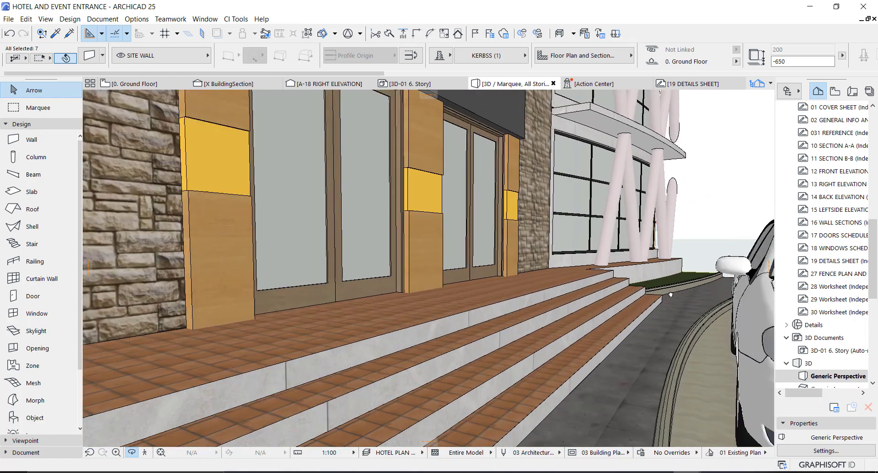
pyautogui.scroll(6, 721, 300)
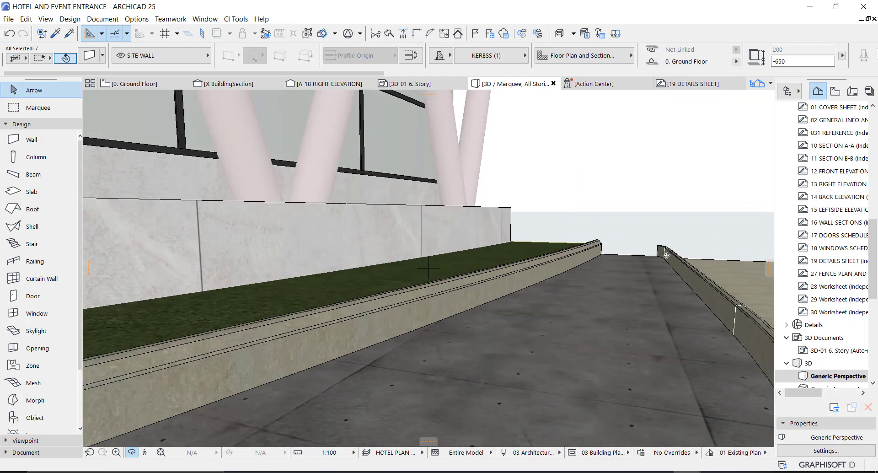
pyautogui.press('Escape')
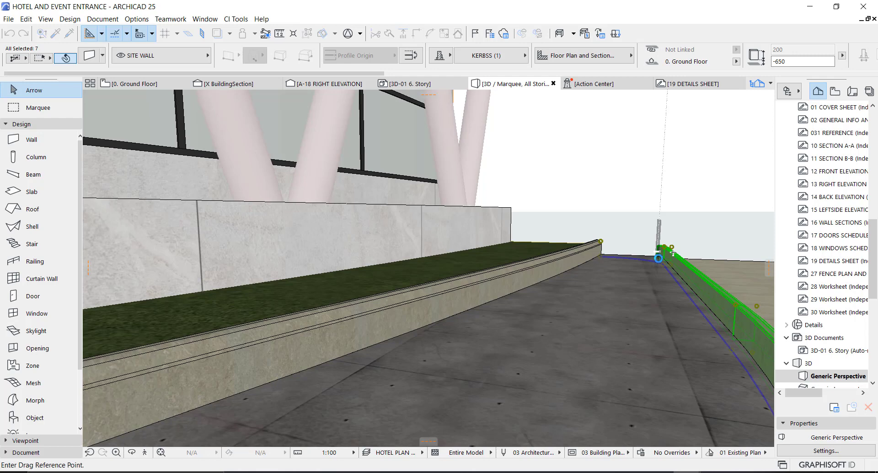
pyautogui.click(658, 247)
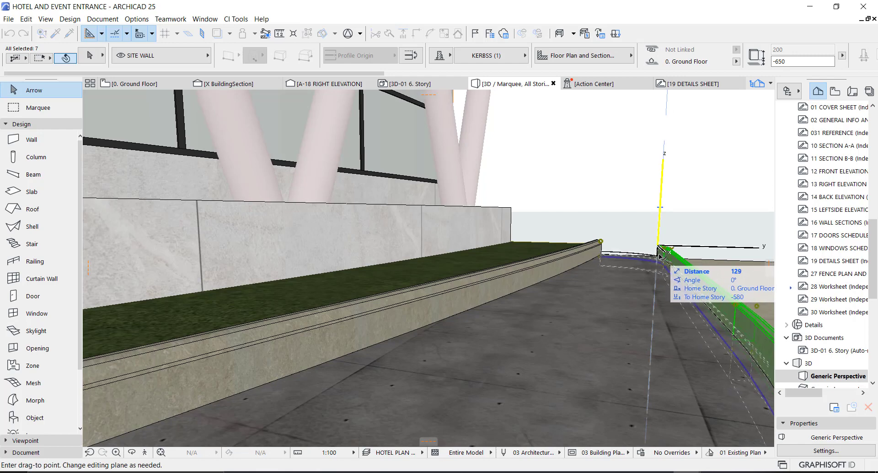
pyautogui.click(659, 254)
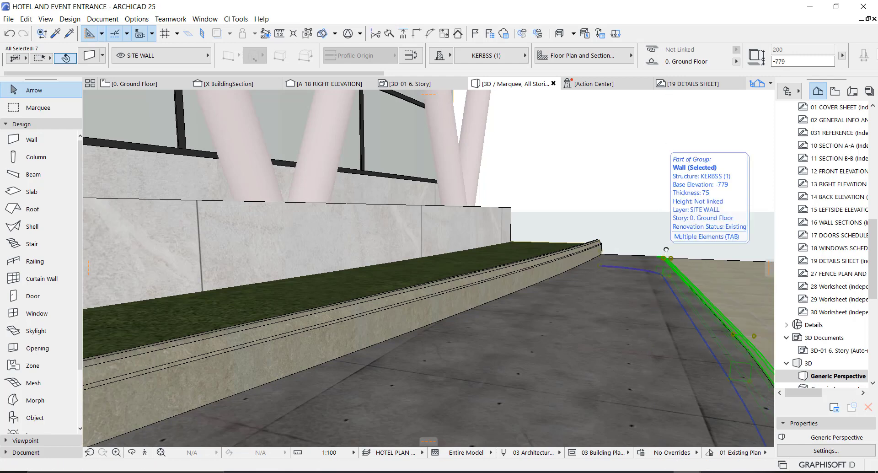
pyautogui.moveTo(640, 250); pyautogui.dragTo(616, 248, button='middle')
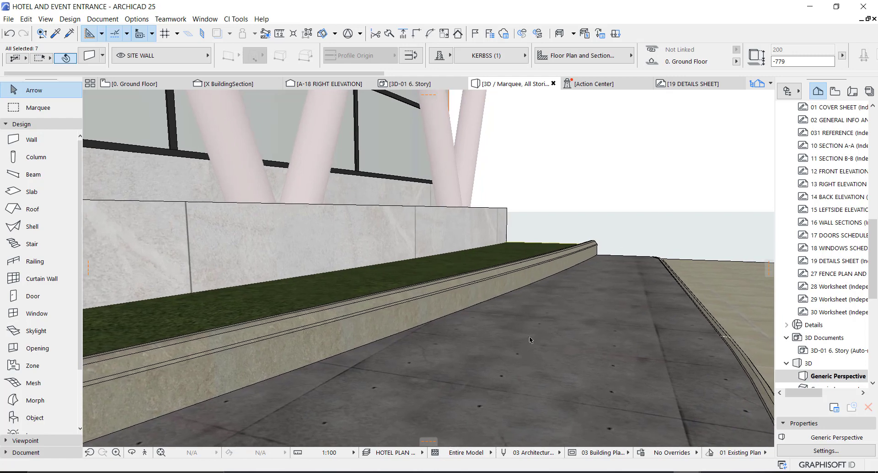
pyautogui.scroll(-4, 508, 321)
pyautogui.scroll(-6, 670, 287)
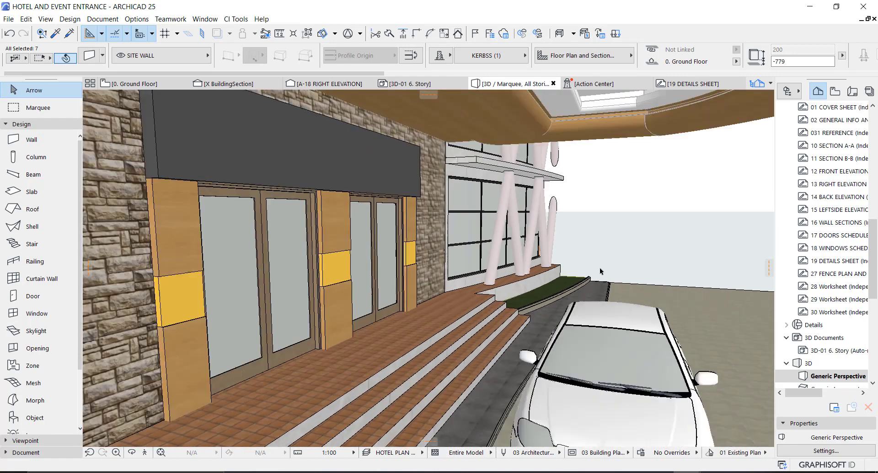
# - Set up a new wall with the parapet profile on the ground floor plan
pyautogui.press('F2')
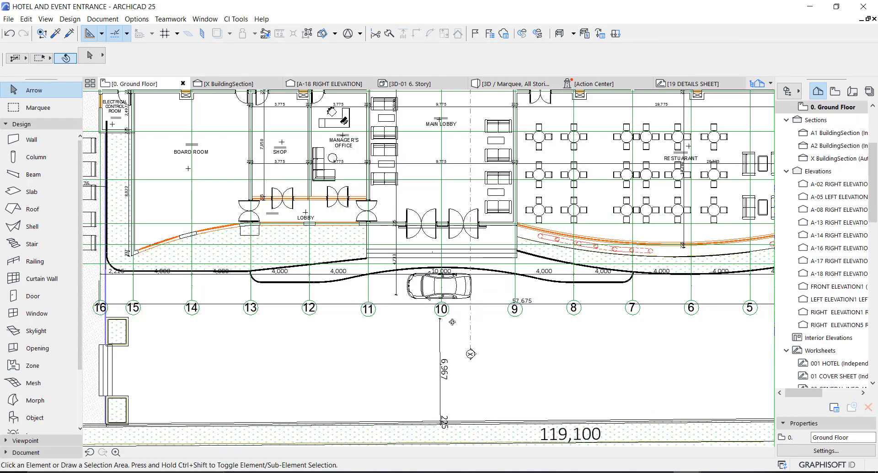
pyautogui.scroll(3, 452, 322)
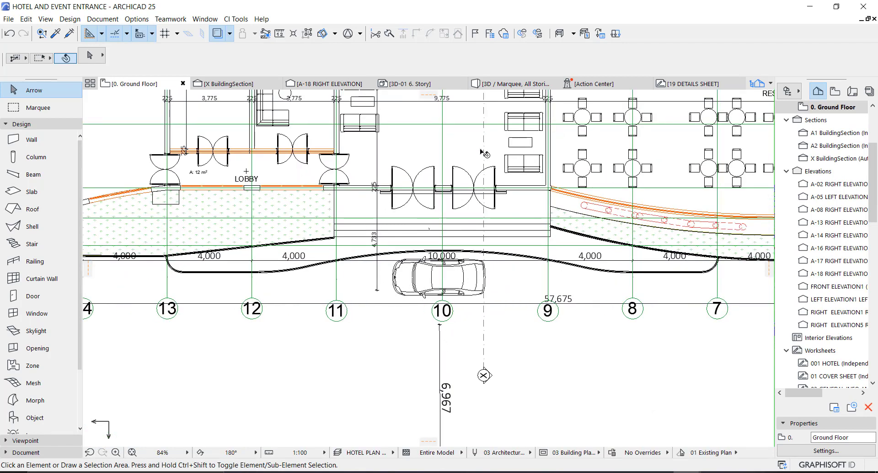
pyautogui.click(162, 21)
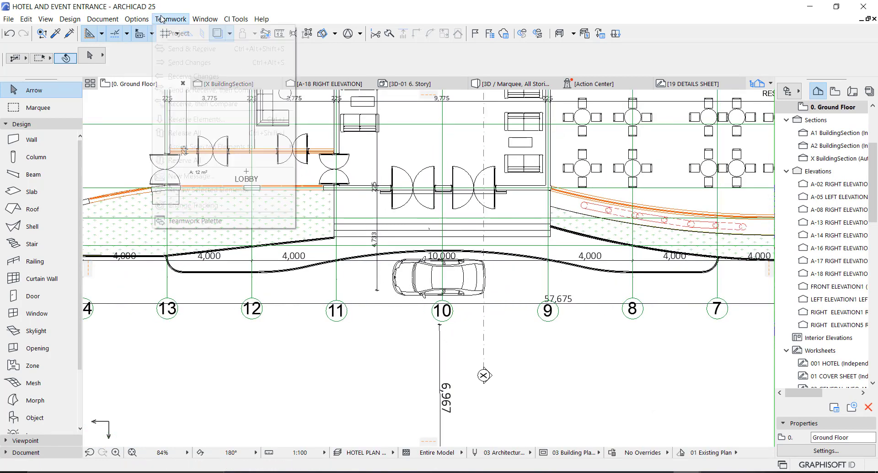
pyautogui.moveTo(137, 19)
pyautogui.moveTo(158, 76)
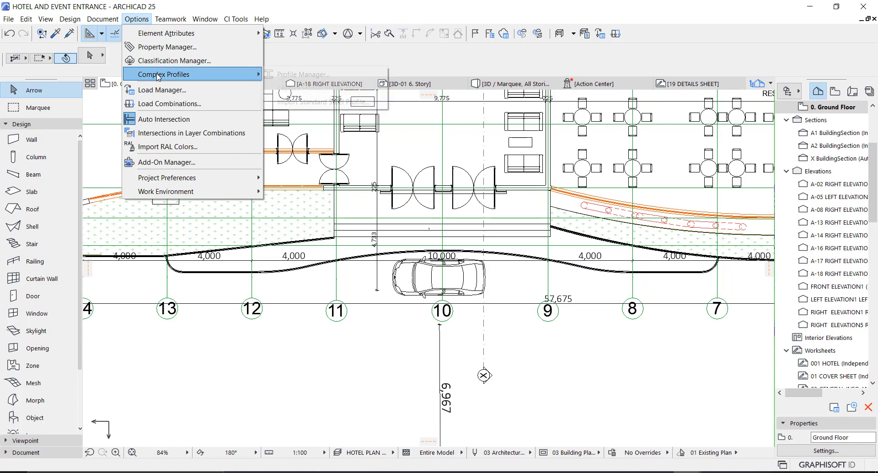
pyautogui.click(31, 143)
pyautogui.click(33, 141)
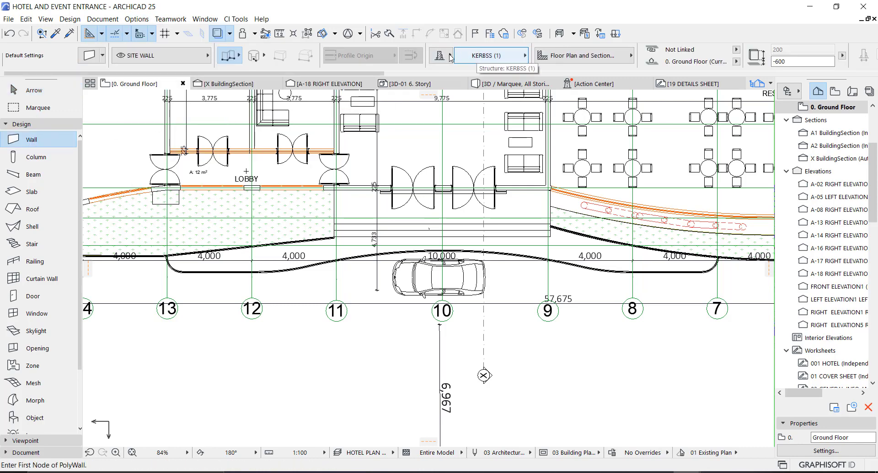
pyautogui.click(471, 55)
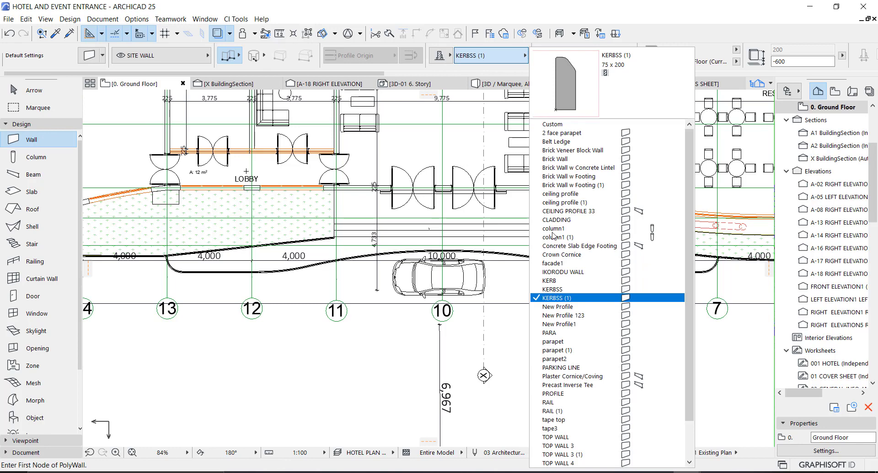
pyautogui.click(553, 341)
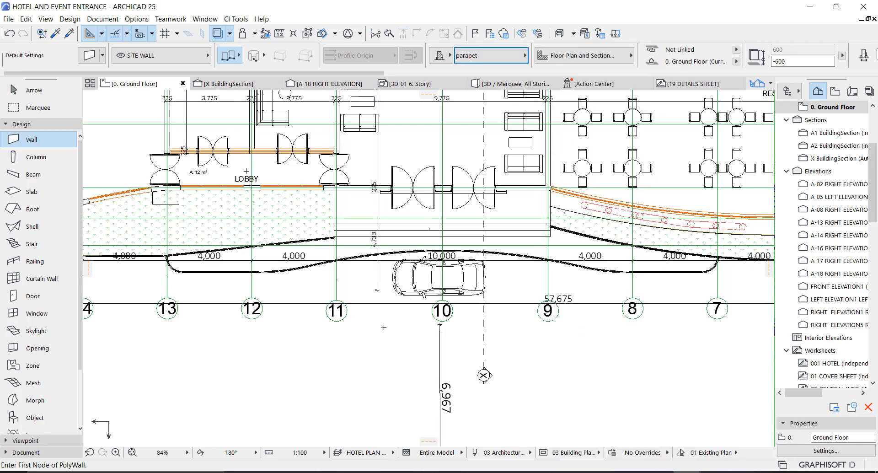
# - Draw a rectangular parapet wall about 7000 long in front of the parked car, near grid 10
pyautogui.click(381, 340)
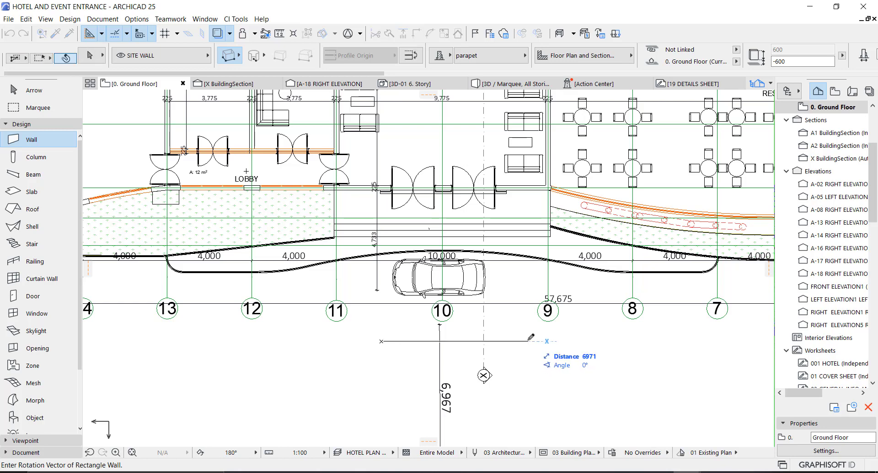
pyautogui.click(527, 309)
pyautogui.press('Escape')
# - Move the rectangular parapet wall horizontally so it is centred on grid line 10
pyautogui.click(410, 347)
pyautogui.moveTo(410, 347); pyautogui.dragTo(357, 277, button='middle')
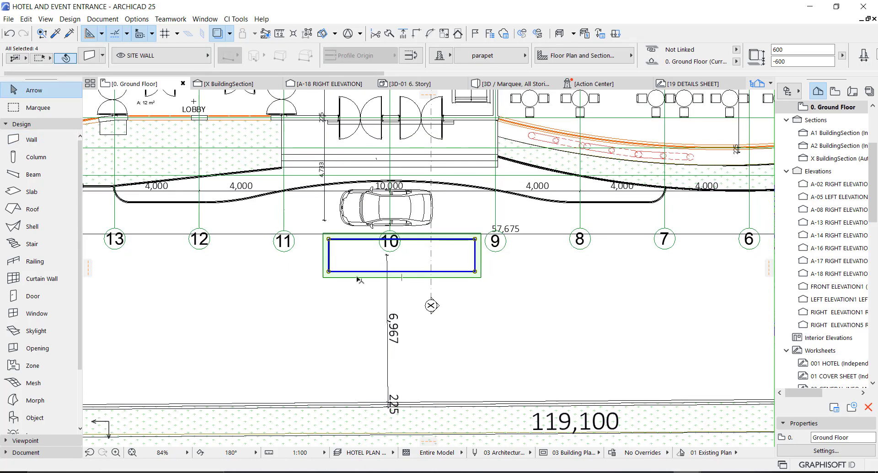
pyautogui.hotkey('ctrl', 'd')
pyautogui.click(474, 238)
pyautogui.keyDown('shift'); pyautogui.click(466, 188); pyautogui.keyUp('shift')
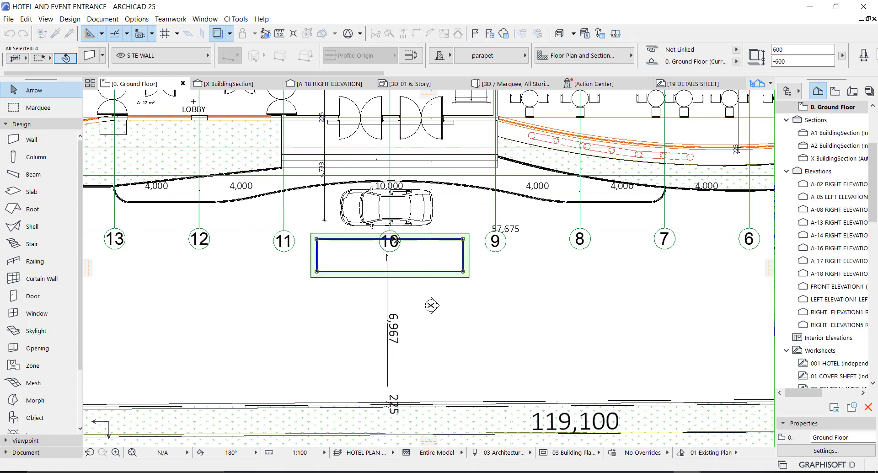
pyautogui.moveTo(394, 186); pyautogui.dragTo(401, 230, button='middle')
pyautogui.press('Escape')
# - Measure from the curved kerb at grid line 10 toward the rectangular parapet wall
pyautogui.click(283, 33)
pyautogui.scroll(4, 383, 234)
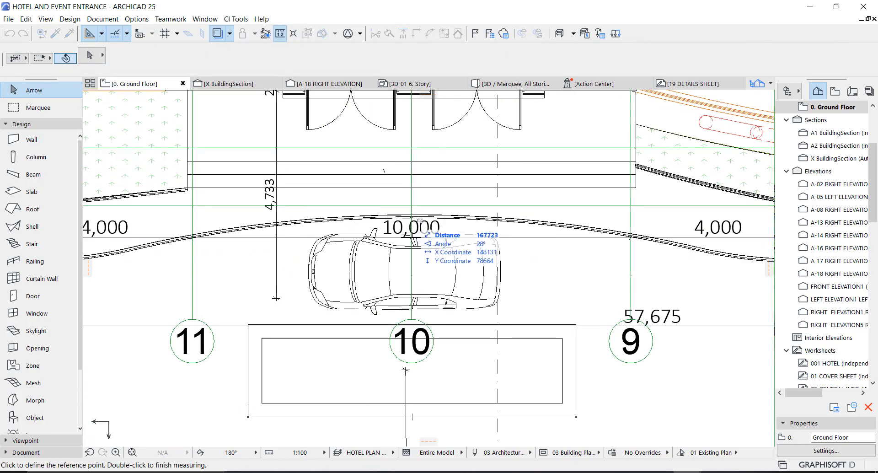
pyautogui.click(411, 219)
pyautogui.press('Escape')
# - Set up the Line tool on the BUILDING WALL layer
pyautogui.click(25, 452)
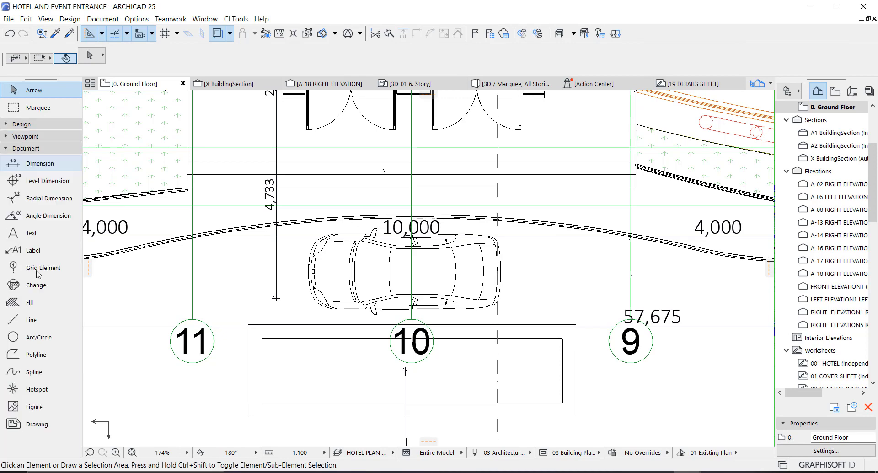
pyautogui.click(29, 319)
pyautogui.click(417, 217)
pyautogui.click(550, 140)
pyautogui.click(181, 56)
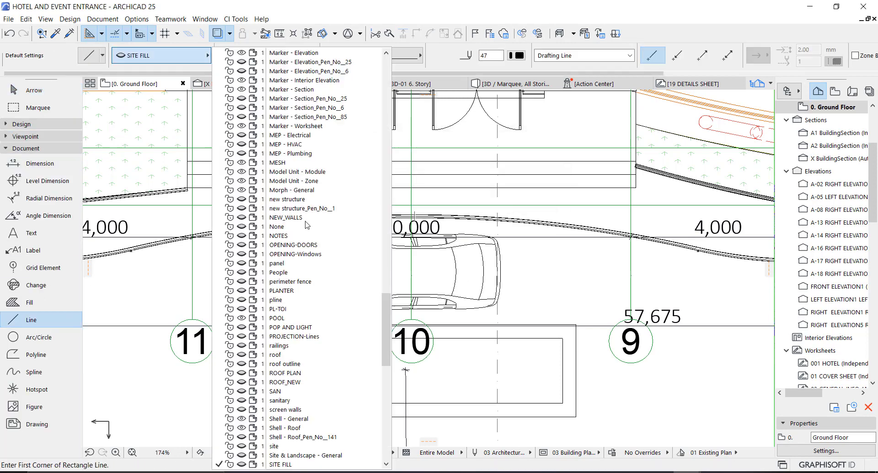
pyautogui.scroll(5, 288, 164)
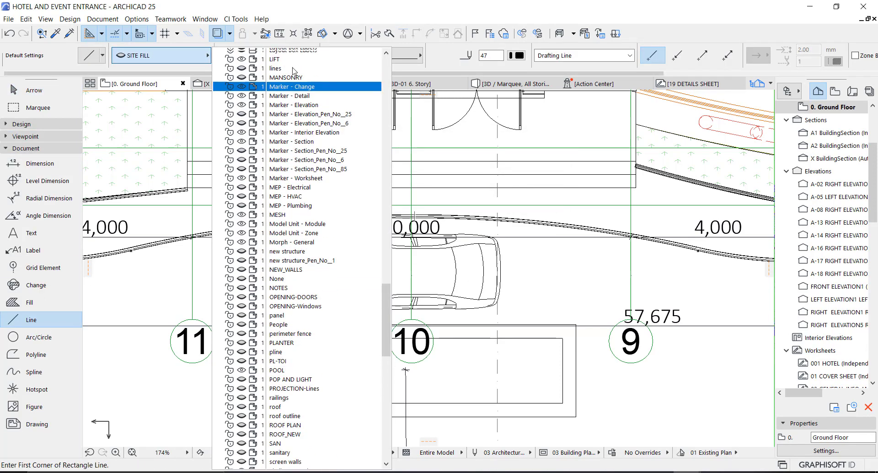
pyautogui.click(279, 153)
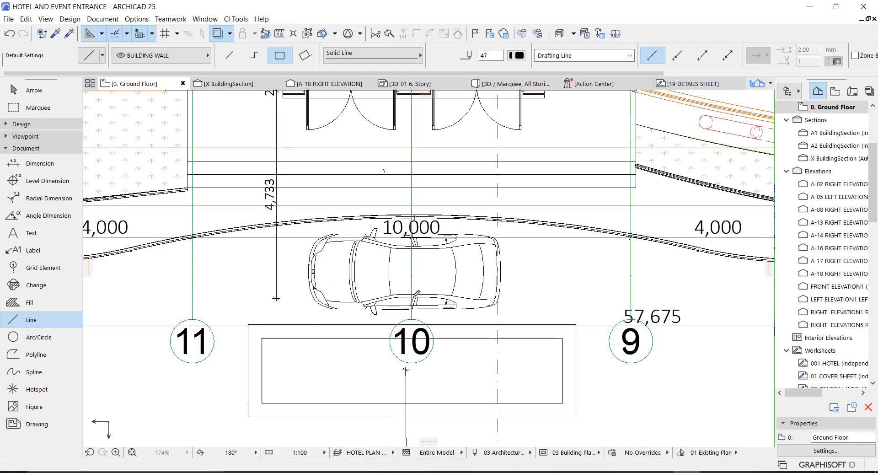
# - Draw a single vertical guide line from the kerb's outer edge near grid 10 down into the rectangular parapet wall
pyautogui.click(415, 218)
pyautogui.click(230, 55)
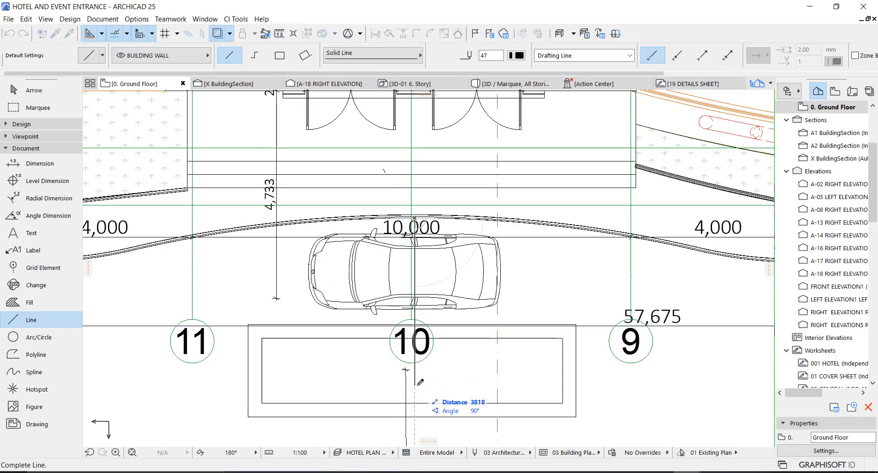
pyautogui.press('Return')
pyautogui.press('Escape')
# - Move the rectangular parapet wall straight away from the parked car, past the end of the guide line
pyautogui.click(430, 336)
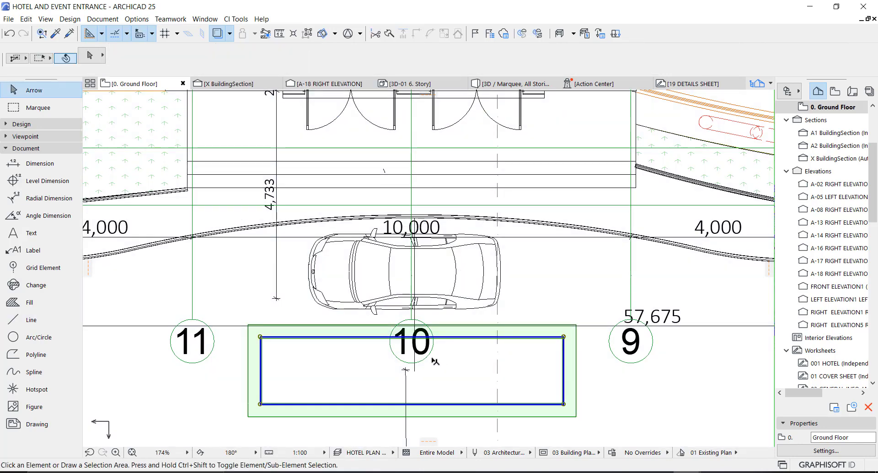
pyautogui.hotkey('ctrl', 'd')
pyautogui.click(424, 325)
pyautogui.click(419, 402)
pyautogui.moveTo(424, 421); pyautogui.dragTo(430, 333, button='middle')
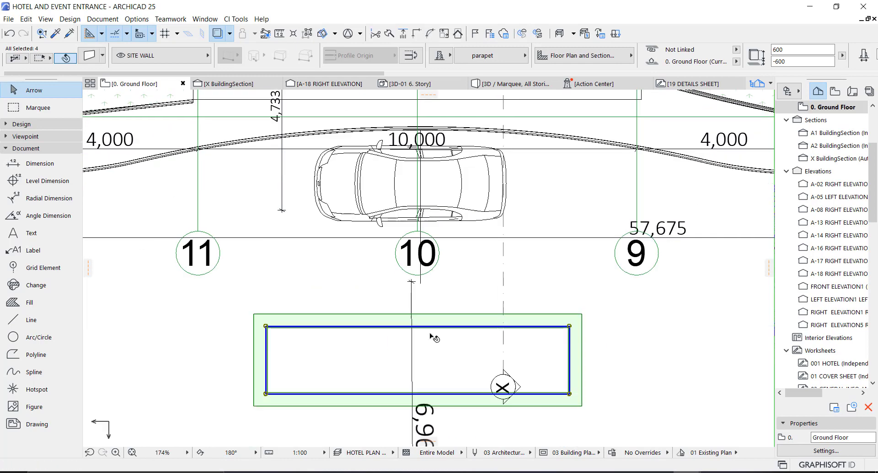
# - Curve the parapet wall's long edge facing the car outward to a radius of about 8620, and bulge its short edge nearest grid 9
pyautogui.hotkey('ctrl', 'd')
pyautogui.click(430, 328)
pyautogui.press('Escape')
pyautogui.click(411, 314)
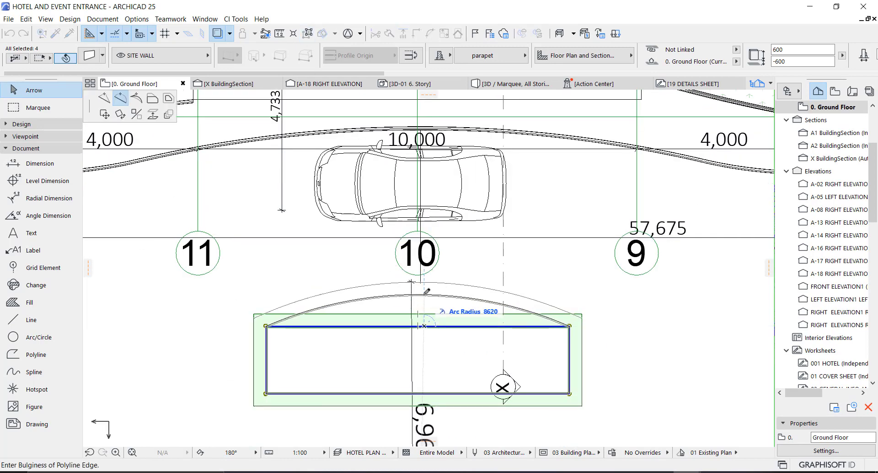
pyautogui.click(423, 295)
pyautogui.click(569, 361)
pyautogui.click(591, 361)
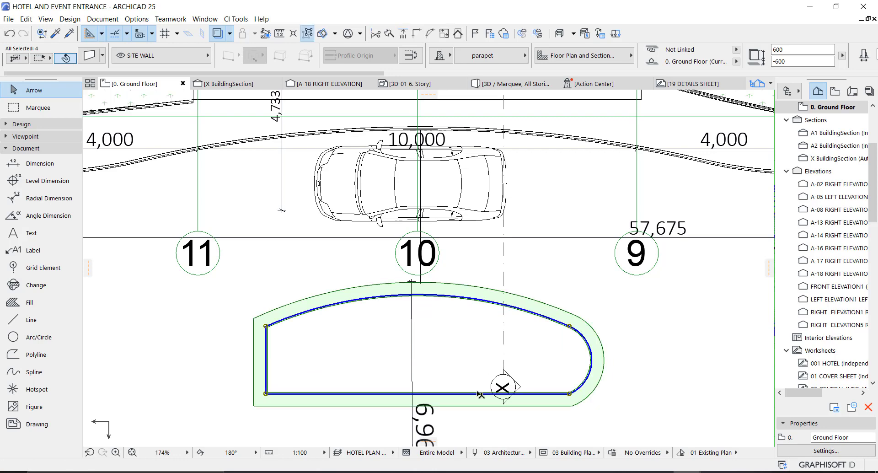
# - Suspend grouping and delete the two remaining straight segments of the parapet wall
pyautogui.hotkey('alt', 'g')
pyautogui.press('Escape')
pyautogui.click(477, 394)
pyautogui.keyDown('shift'); pyautogui.click(267, 362); pyautogui.keyUp('shift')
pyautogui.press('Delete')
# - Mirror a copy of the long curved wall about a horizontal axis through the middle of the end arc
pyautogui.click(445, 297)
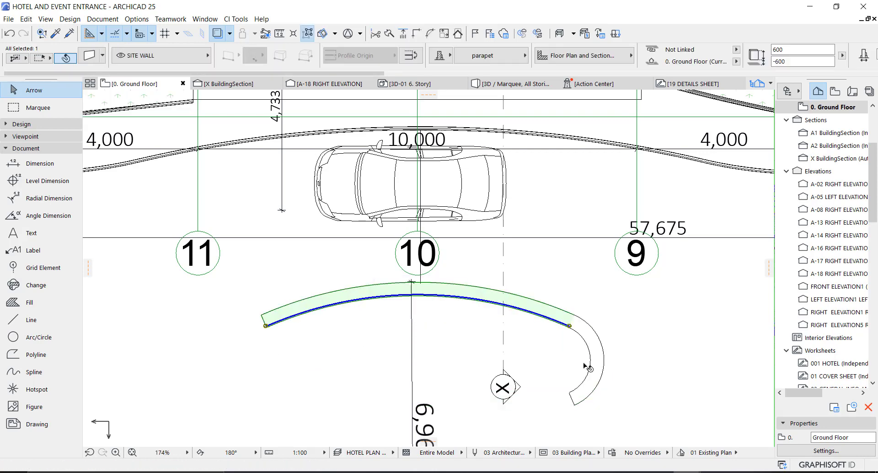
pyautogui.hotkey('ctrl', 'shift', 'm')
pyautogui.click(591, 360)
pyautogui.click(644, 360)
# - Mirror a copy of the end arc about a vertical axis through the midpoint of the long curved wall
pyautogui.click(593, 360)
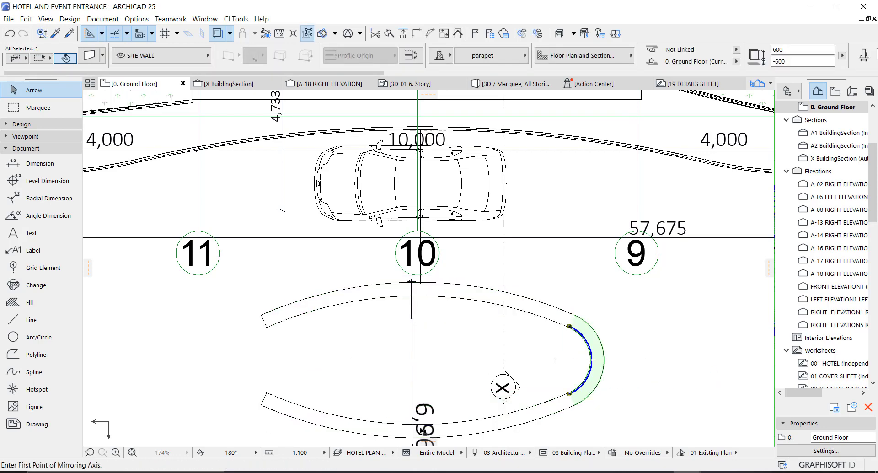
pyautogui.press('ctrl')
pyautogui.click(417, 295)
pyautogui.click(416, 282)
# - Move the mirrored end arc near grid 11 so its corner meets the adjoining long curved wall's end
pyautogui.click(499, 309)
pyautogui.scroll(4, 261, 329)
pyautogui.moveTo(261, 329); pyautogui.dragTo(365, 303, button='middle')
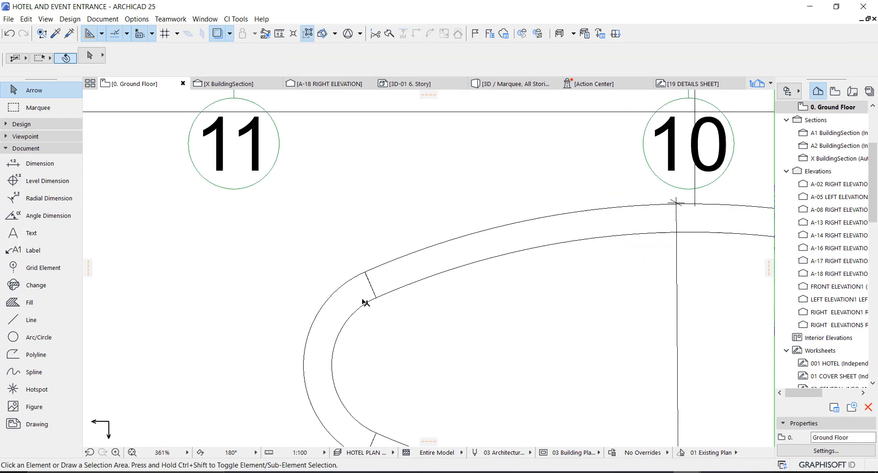
pyautogui.click(364, 303)
pyautogui.scroll(8, 366, 302)
pyautogui.hotkey('ctrl', 'd')
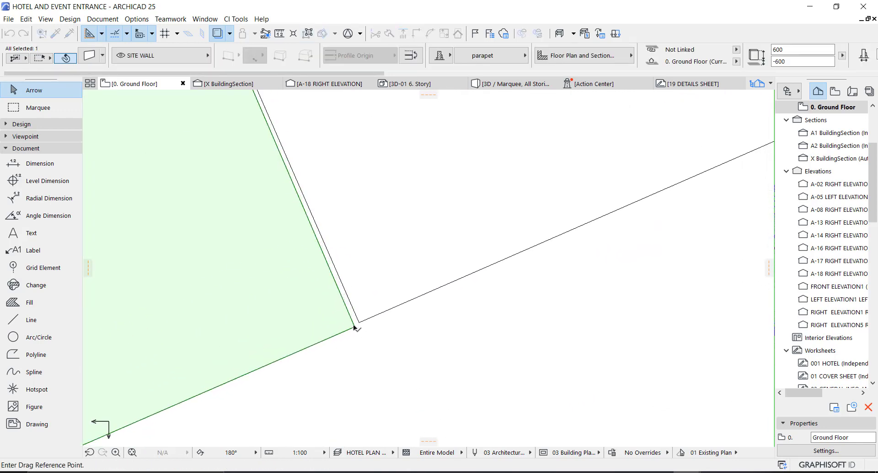
pyautogui.click(354, 326)
pyautogui.click(359, 322)
# - Shift the mirrored end arc by a further 2 to line its corner up with the neighbouring wall's corner
pyautogui.scroll(-3, 359, 323)
pyautogui.moveTo(359, 322); pyautogui.dragTo(399, 358, button='middle')
pyautogui.scroll(-5, 384, 340)
pyautogui.scroll(3, 323, 211)
pyautogui.moveTo(323, 211); pyautogui.dragTo(358, 294, button='middle')
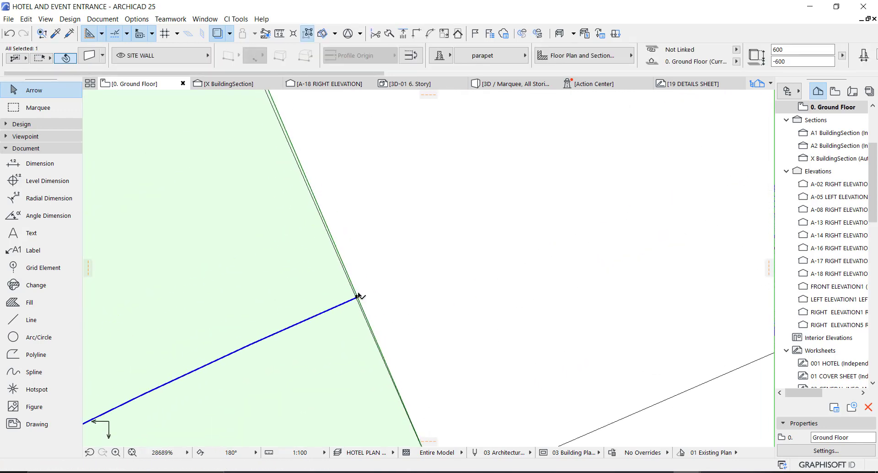
pyautogui.scroll(-5, 359, 296)
pyautogui.scroll(4, 284, 202)
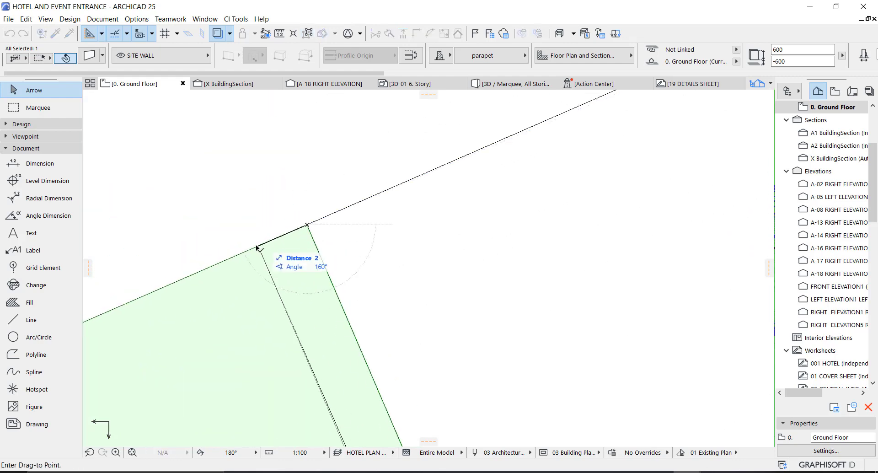
pyautogui.click(257, 247)
# - Intersect the end arc near grid 11 with both long curved walls and check the oval parapet in the 3D view
pyautogui.scroll(-8, 289, 226)
pyautogui.keyDown('shift'); pyautogui.click(296, 226); pyautogui.keyUp('shift')
pyautogui.keyDown('shift'); pyautogui.click(298, 272); pyautogui.keyUp('shift')
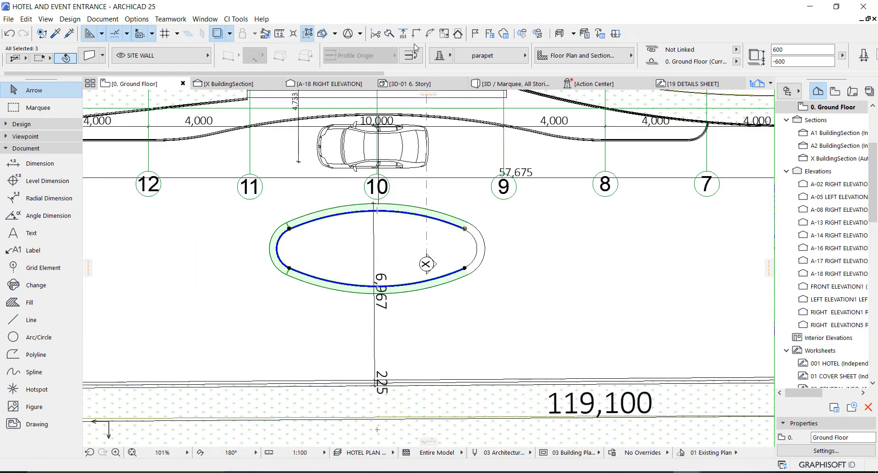
pyautogui.hotkey('ctrl', 'z')
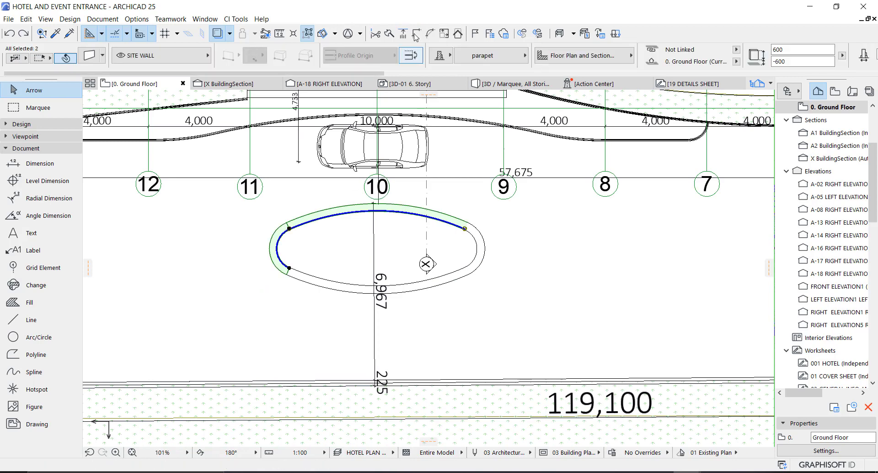
pyautogui.click(415, 35)
pyautogui.click(336, 249)
pyautogui.click(280, 266)
pyautogui.keyDown('shift'); pyautogui.click(298, 275); pyautogui.keyUp('shift')
pyautogui.click(416, 34)
pyautogui.click(408, 264)
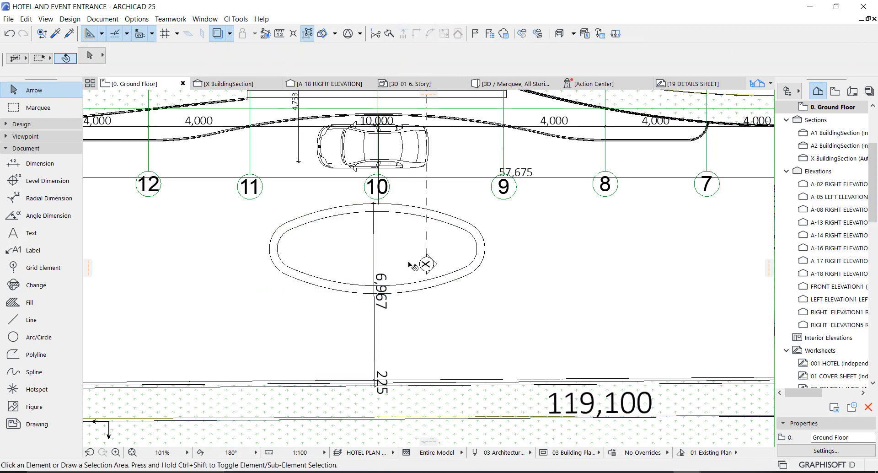
pyautogui.scroll(-4, 410, 264)
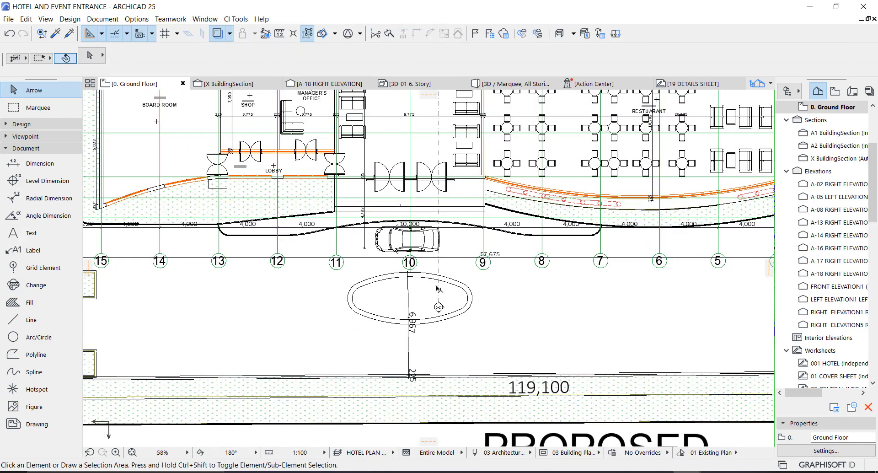
pyautogui.press('F3')
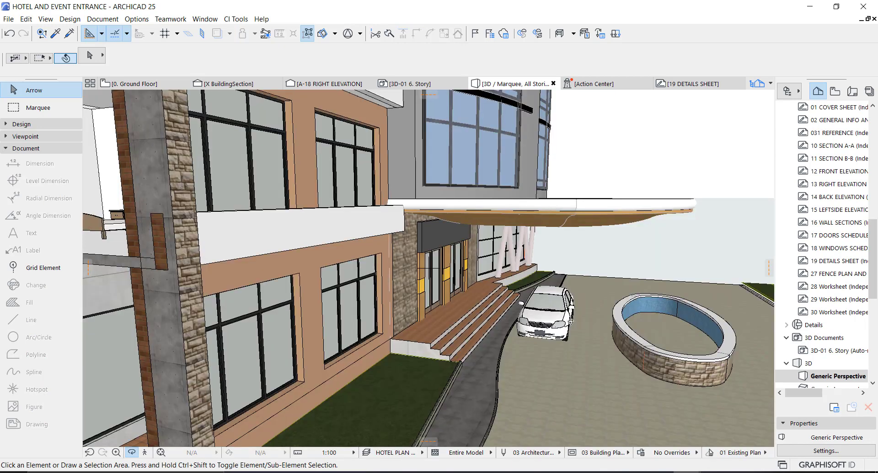
# - On the ground floor plan, select all four oval parapet walls and move them vertically toward the parked car along grid 10
pyautogui.press('F2')
pyautogui.click(472, 302)
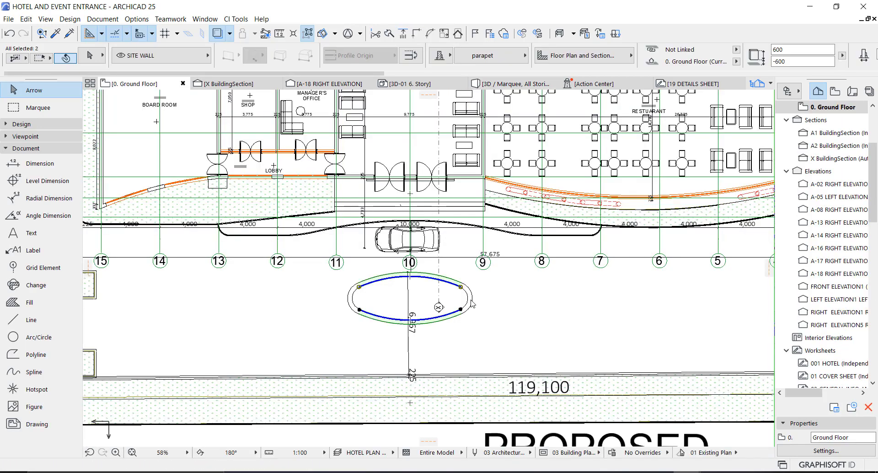
pyautogui.scroll(4, 402, 285)
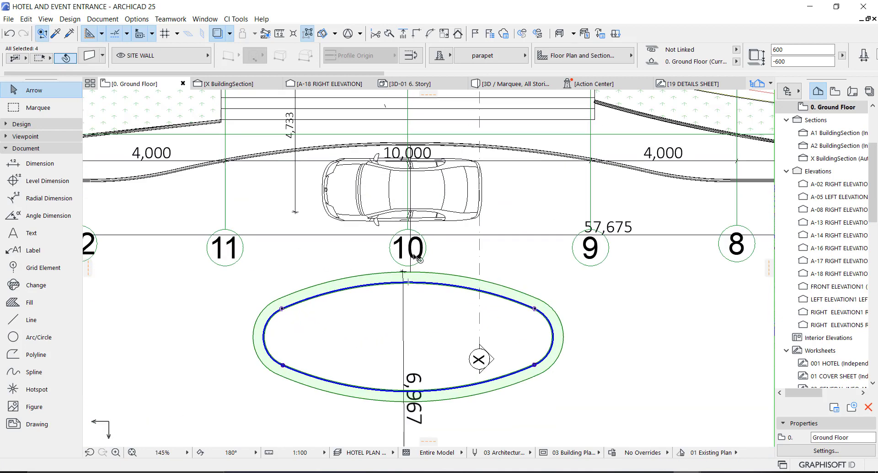
pyautogui.hotkey('ctrl', 'f')
pyautogui.click(563, 114)
pyautogui.hotkey('ctrl', 'd')
pyautogui.click(409, 283)
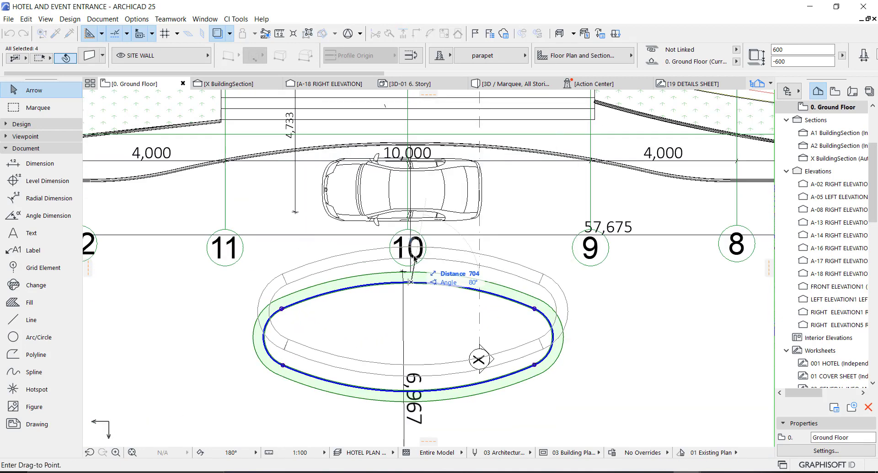
pyautogui.scroll(4, 411, 249)
pyautogui.moveTo(413, 247); pyautogui.dragTo(413, 245)
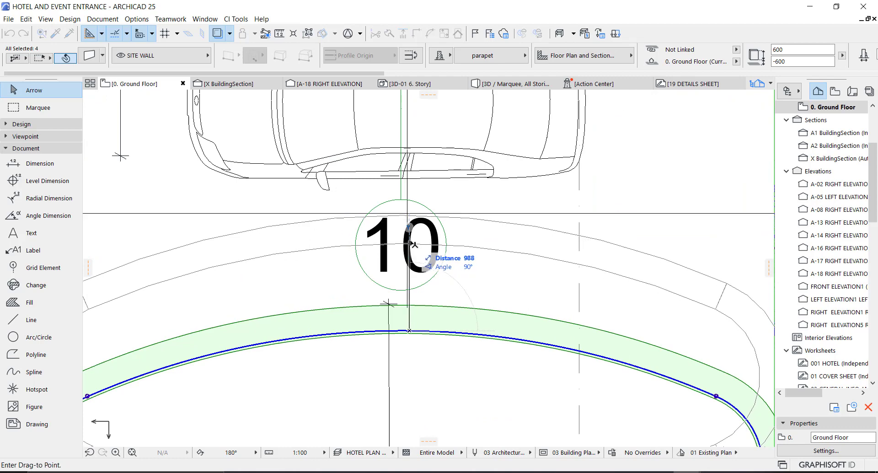
pyautogui.press('Return')
pyautogui.scroll(-4, 409, 292)
pyautogui.press('Escape')
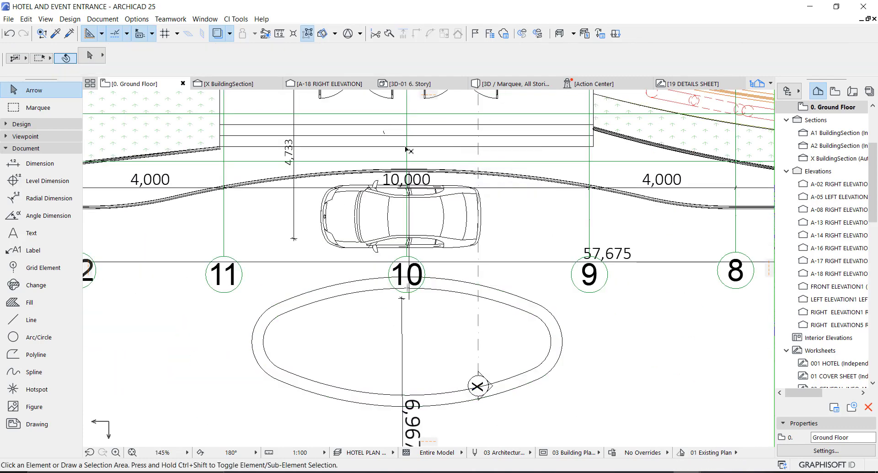
# - Measure the gap between the lowest entrance step and the curved kerb at grid line 10
pyautogui.click(268, 34)
pyautogui.scroll(2, 412, 143)
pyautogui.click(408, 149)
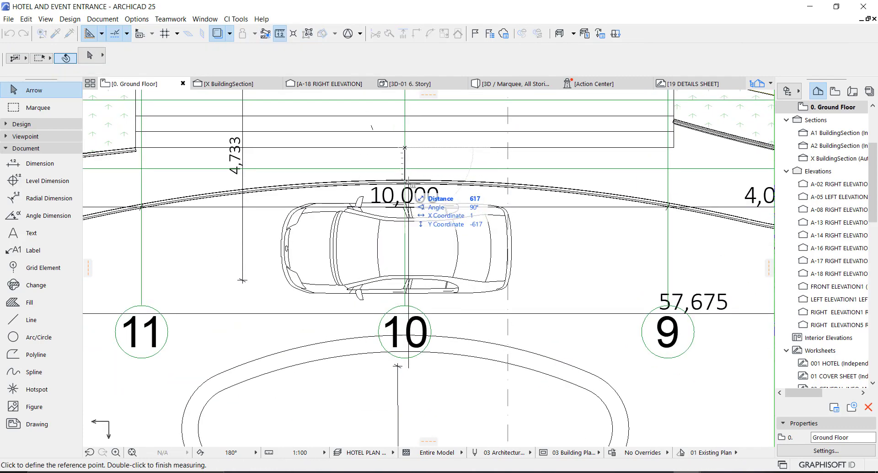
pyautogui.press('Escape')
# - Draw a rectangular slab about 4804 by 1126 inside the oval parapet wall
pyautogui.scroll(-3, 410, 215)
pyautogui.scroll(-3, 465, 305)
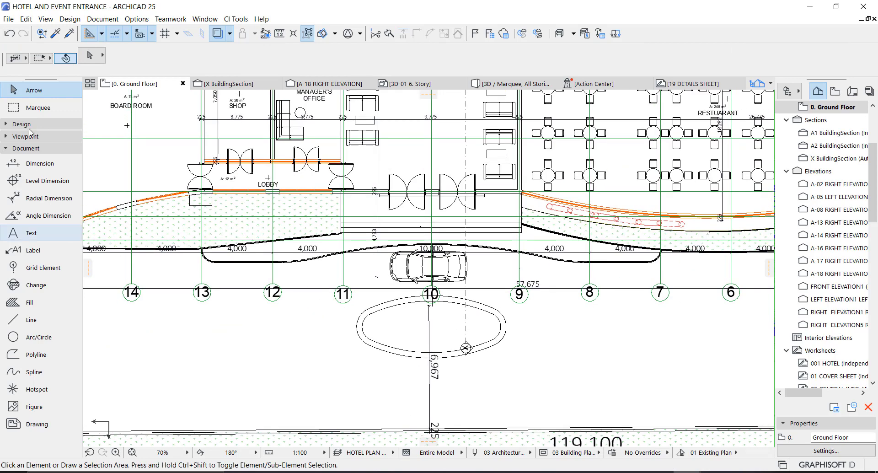
pyautogui.click(22, 124)
pyautogui.click(32, 191)
pyautogui.scroll(3, 434, 338)
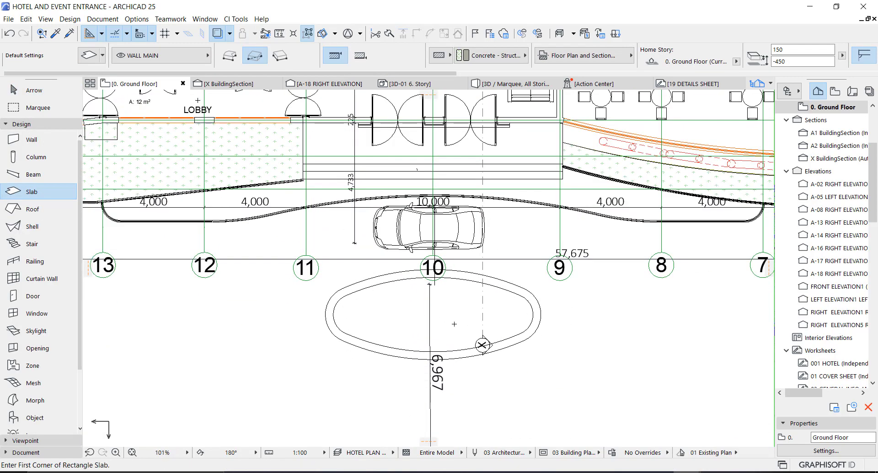
pyautogui.click(358, 296)
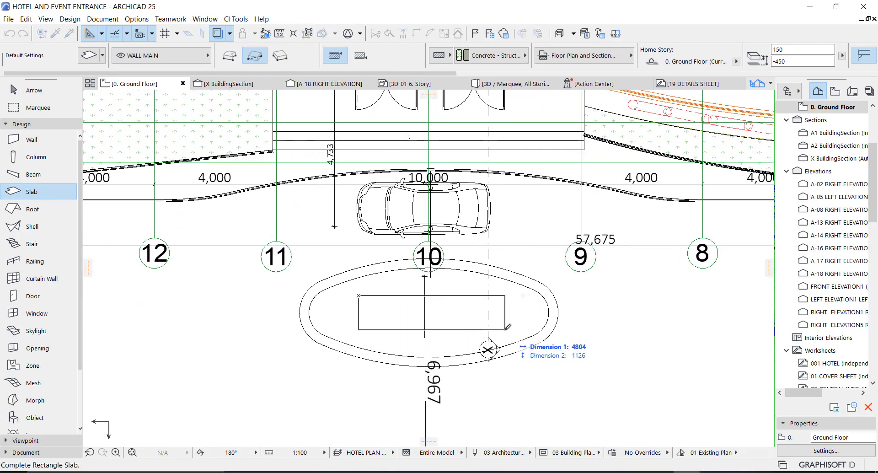
pyautogui.click(506, 329)
pyautogui.press('Escape')
# - Curve all four edges of the rectangular slab outward to make an oval following the parapet wall
pyautogui.click(507, 315)
pyautogui.scroll(3, 508, 316)
pyautogui.click(507, 315)
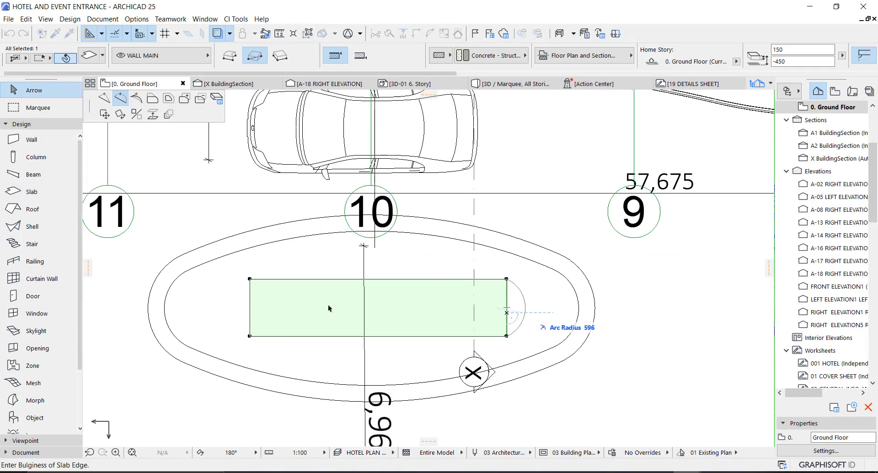
pyautogui.click(525, 314)
pyautogui.click(249, 299)
pyautogui.click(223, 301)
pyautogui.click(356, 278)
pyautogui.click(354, 263)
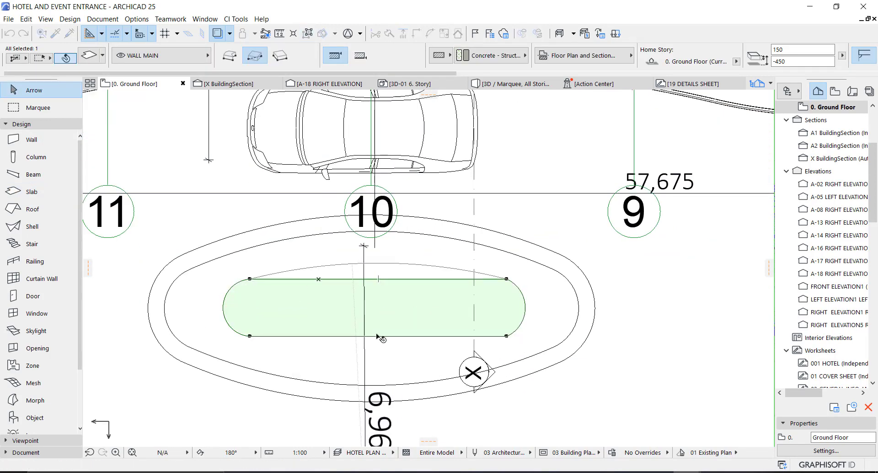
pyautogui.click(378, 336)
pyautogui.click(376, 354)
pyautogui.click(540, 323)
# - In the 3D view, extend the oval inner slab upward to a thickness of 600
pyautogui.press('w')
pyautogui.press('space')
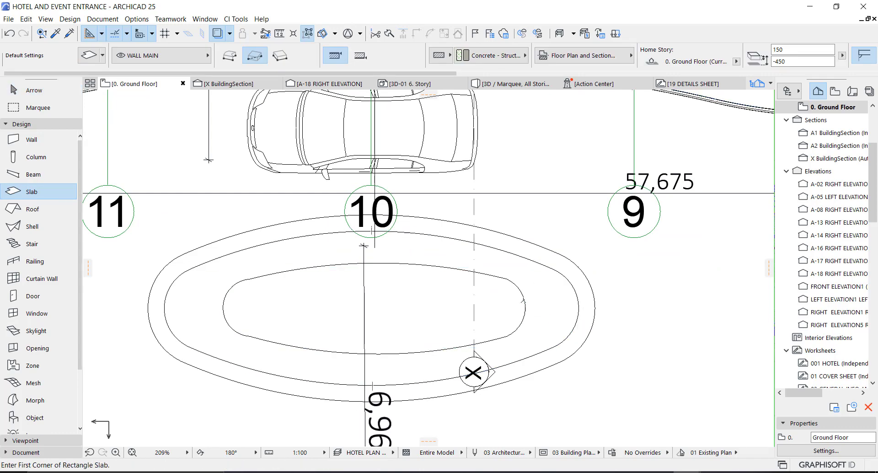
pyautogui.press('w')
pyautogui.press('F3')
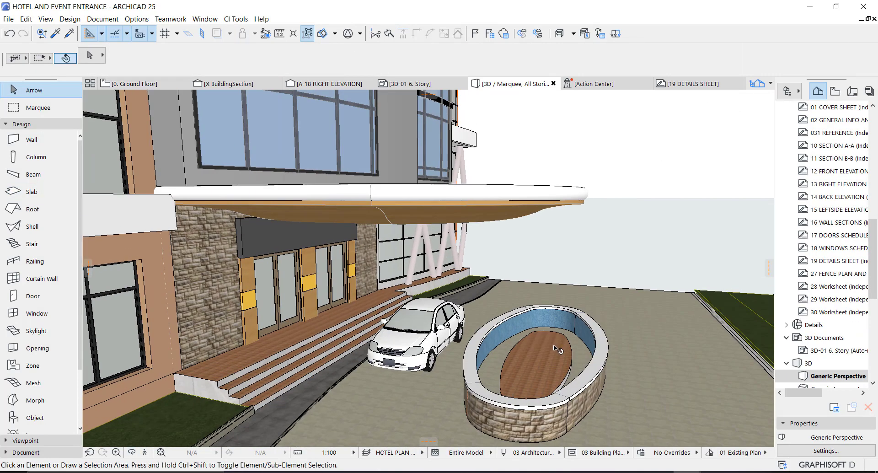
pyautogui.click(533, 305)
pyautogui.click(535, 304)
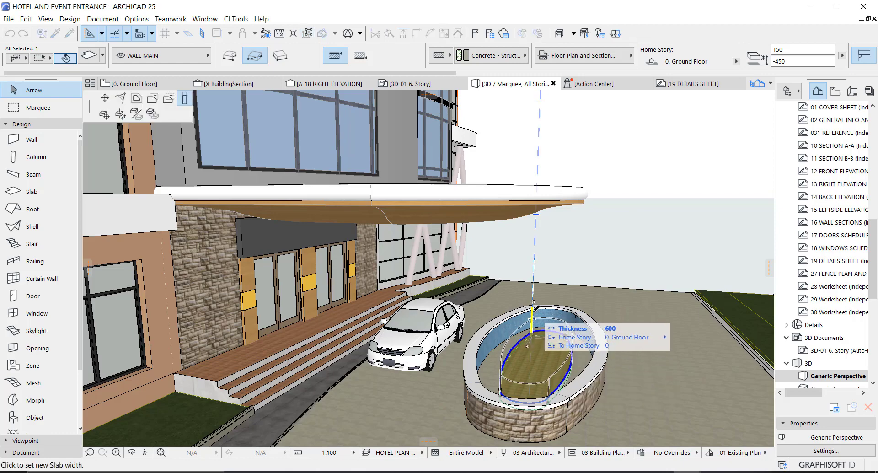
pyautogui.click(535, 304)
pyautogui.press('Escape')
# - Select the four oval parapet walls in 3D and lower them vertically to a base elevation of -900
pyautogui.keyDown('shift'); pyautogui.moveTo(533, 332); pyautogui.dragTo(414, 330, button='middle'); pyautogui.keyUp('shift')
pyautogui.click(417, 332)
pyautogui.hotkey('ctrl', 'd')
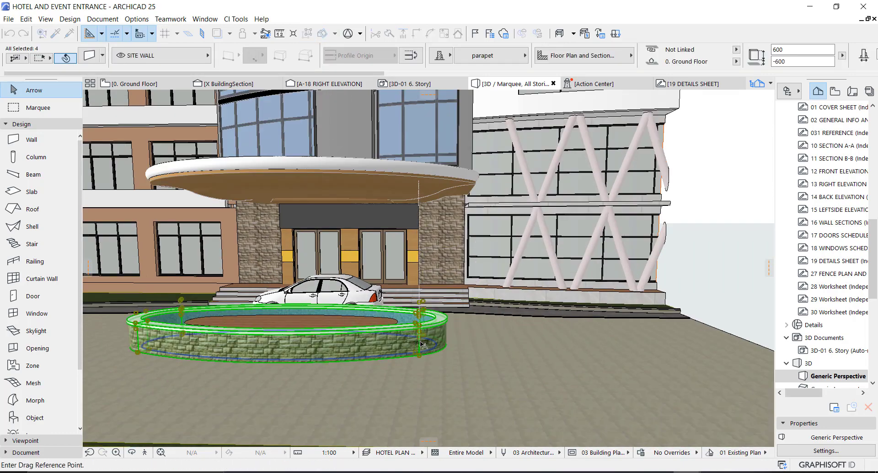
pyautogui.click(420, 357)
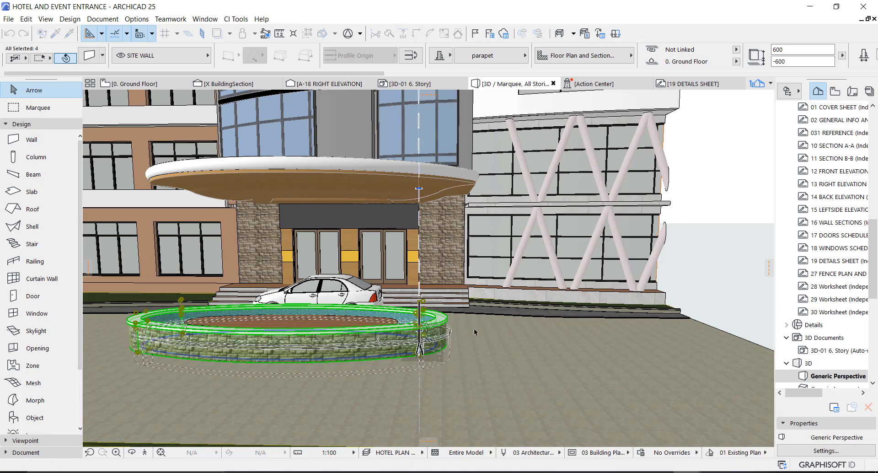
pyautogui.press('Escape')
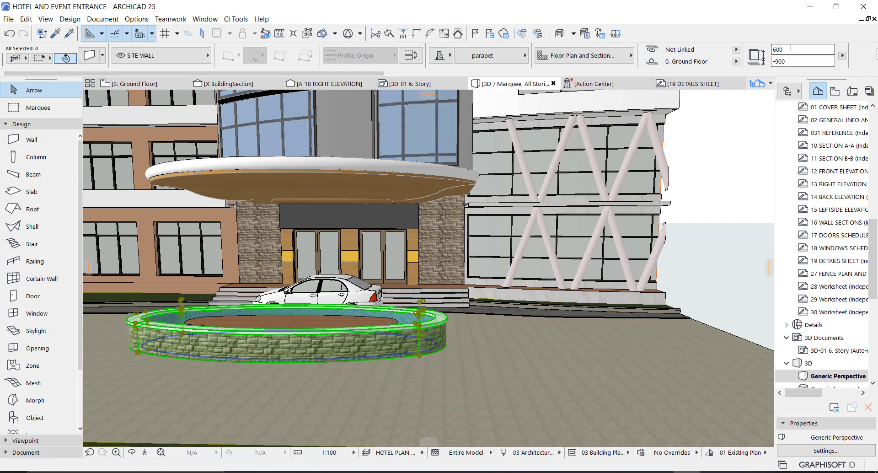
pyautogui.press('Escape')
# - On the ground floor plan, copy the slanted column between grids 9 and 8 onto the oval slab and check it in 3D
pyautogui.keyDown('shift'); pyautogui.moveTo(344, 333); pyautogui.dragTo(316, 287, button='middle'); pyautogui.keyUp('shift')
pyautogui.press('F2')
pyautogui.scroll(-5, 442, 271)
pyautogui.scroll(4, 507, 221)
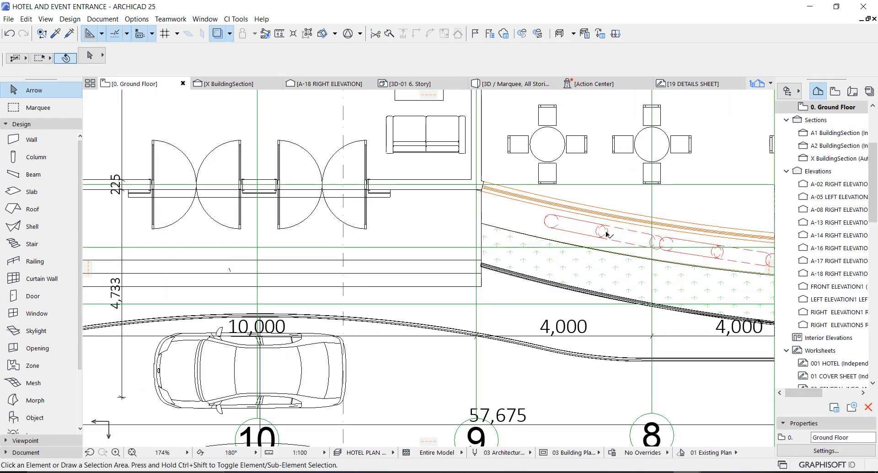
pyautogui.click(589, 232)
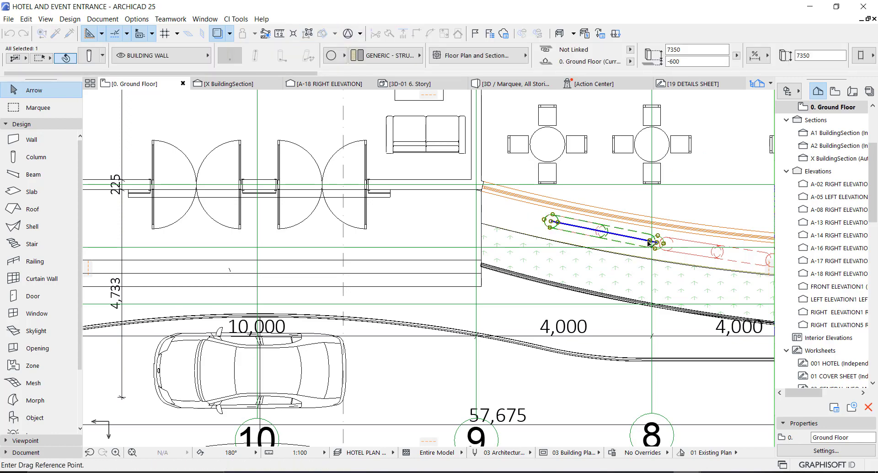
pyautogui.scroll(-2, 427, 225)
pyautogui.click(304, 379)
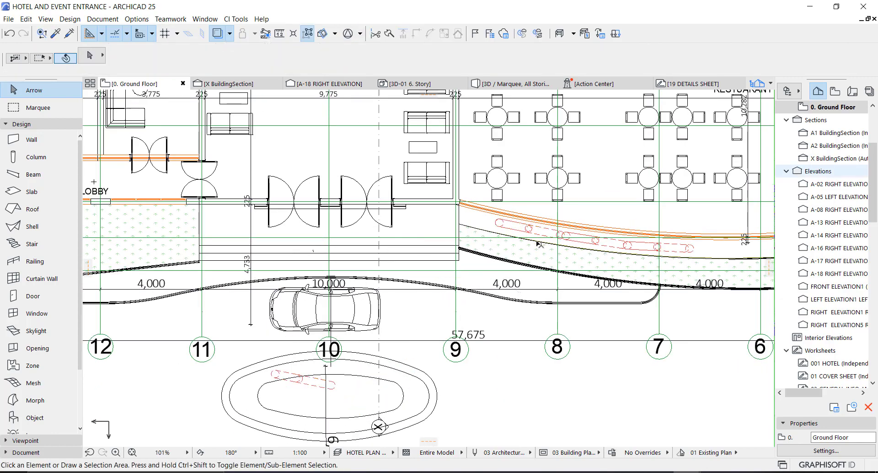
pyautogui.press('F3')
pyautogui.keyDown('shift'); pyautogui.moveTo(445, 207); pyautogui.dragTo(306, 241, button='middle'); pyautogui.keyUp('shift')
pyautogui.press('F2')
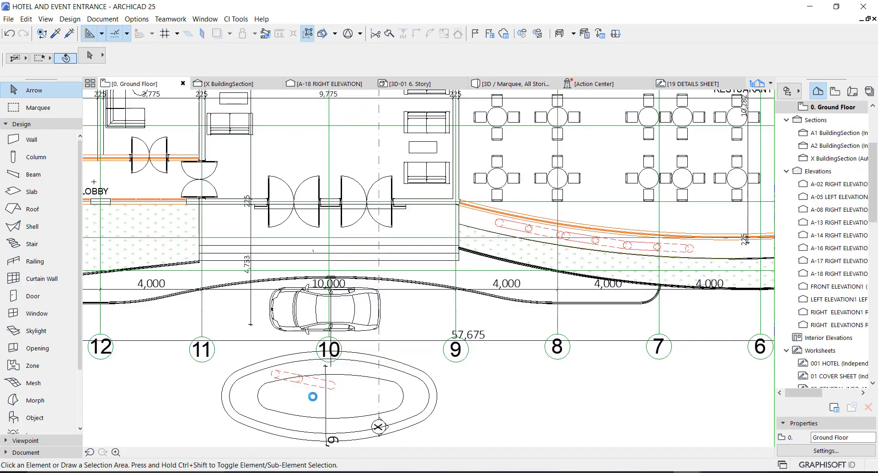
# - Mirror the copied slanted column about a horizontal axis through its end point and check its lean in 3D
pyautogui.scroll(4, 301, 369)
pyautogui.click(364, 375)
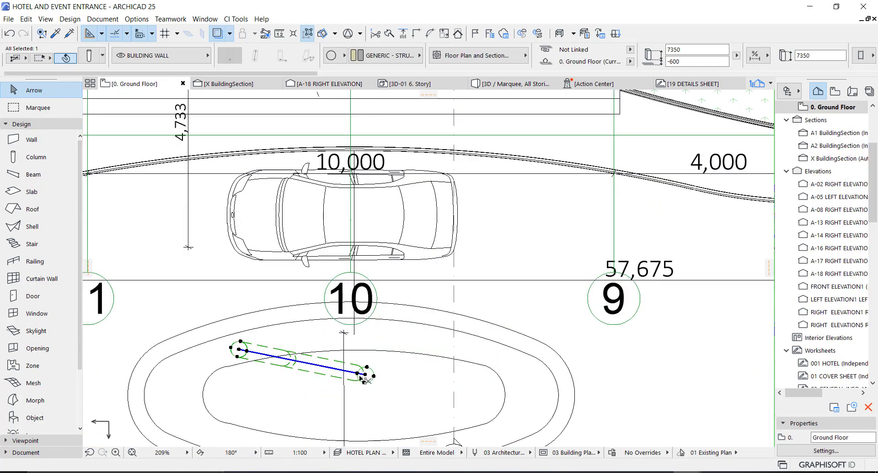
pyautogui.hotkey('ctrl', 'm')
pyautogui.hotkey('ctrl', 'm')
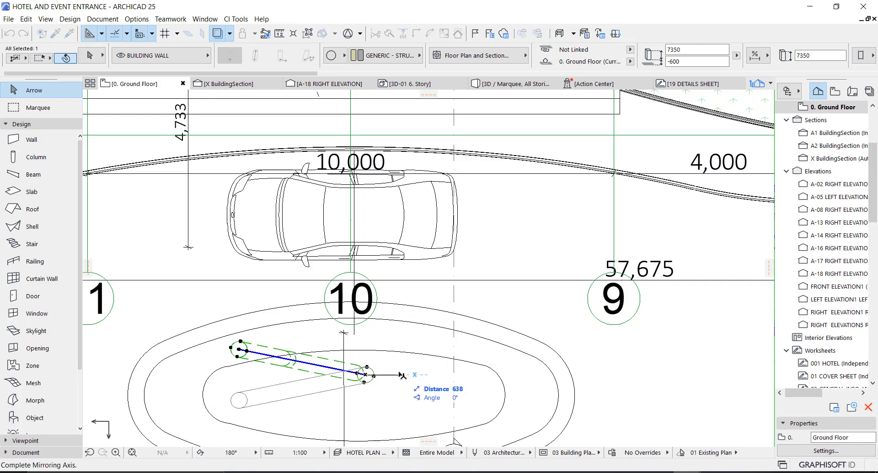
pyautogui.click(402, 374)
pyautogui.press('F3')
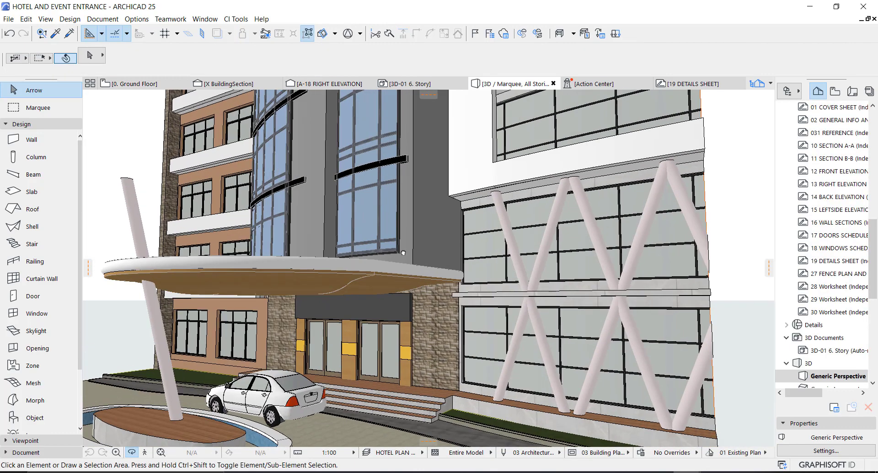
pyautogui.press('F2')
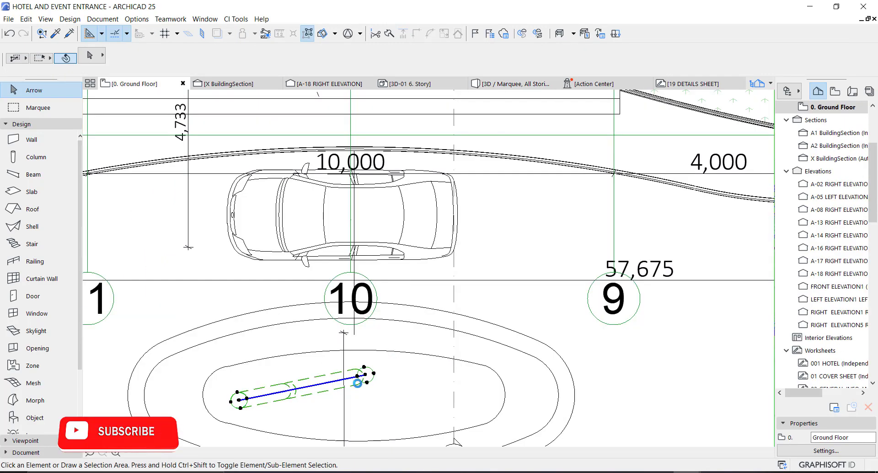
# - Move the slanted column horizontally so its inner end sits on grid line 10 within the oval slab
pyautogui.hotkey('ctrl', 'd')
pyautogui.click(365, 374)
pyautogui.scroll(-2, 355, 375)
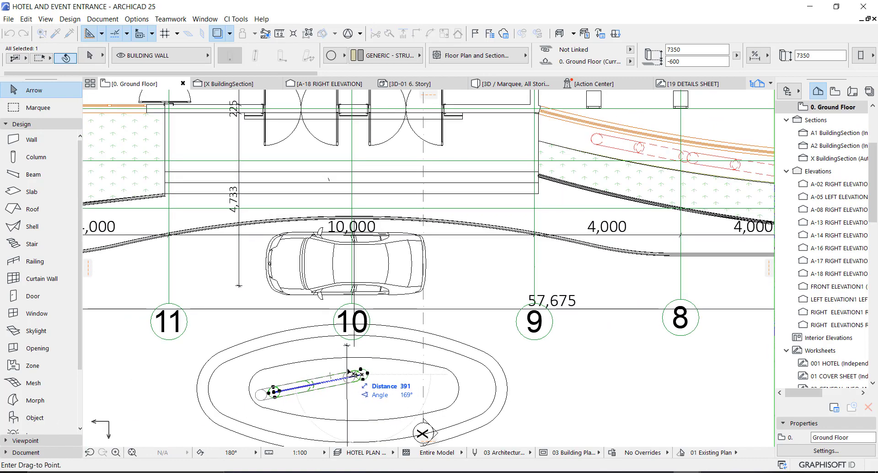
pyautogui.scroll(-3, 347, 370)
pyautogui.scroll(5, 349, 262)
pyautogui.click(355, 274)
pyautogui.scroll(-3, 354, 274)
pyautogui.scroll(2, 416, 432)
pyautogui.moveTo(416, 432); pyautogui.dragTo(434, 286, button='middle')
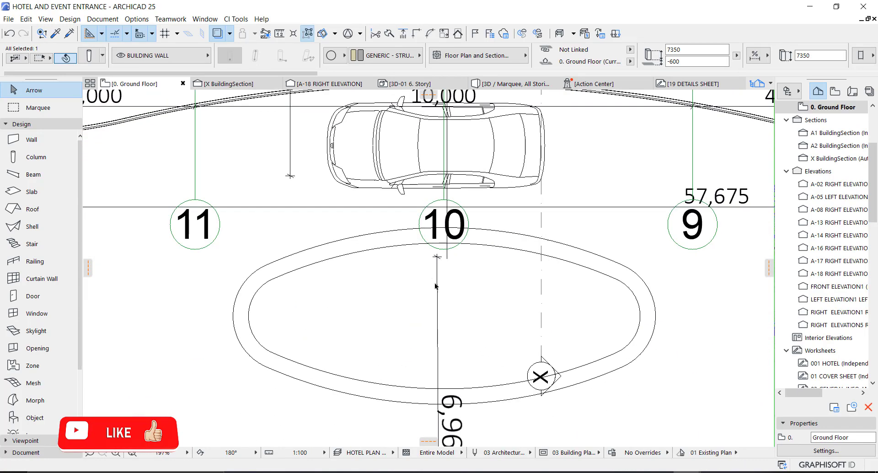
pyautogui.hotkey('ctrl', 'z')
pyautogui.scroll(-2, 454, 328)
pyautogui.hotkey('ctrl', 'd')
pyautogui.scroll(2, 454, 280)
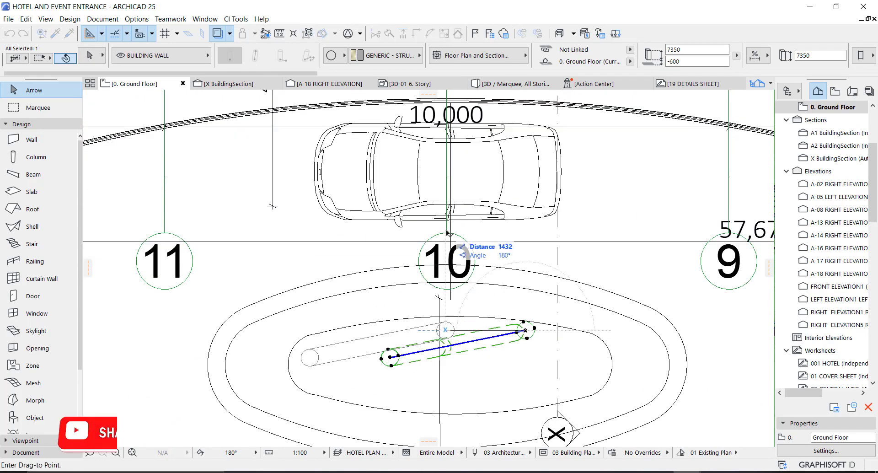
# - Mirror a copy of the slanted column about grid line 10 to form a V-shaped pair and show it in 3D
pyautogui.hotkey('ctrl', 'shift', 'm')
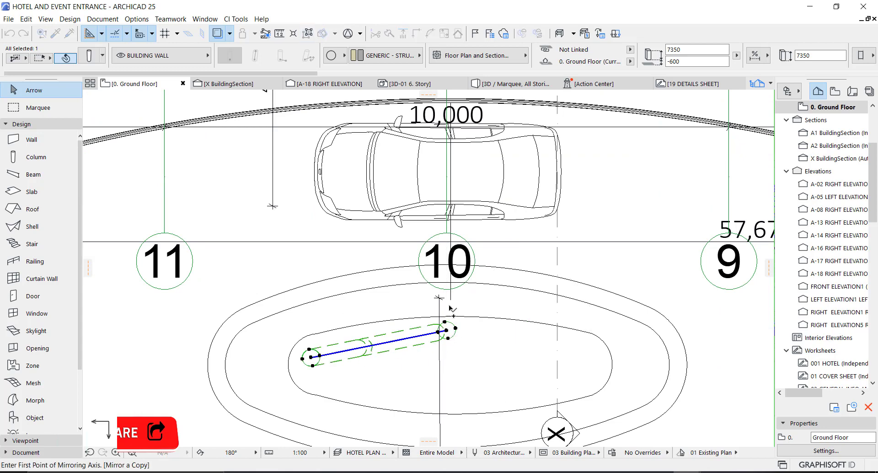
pyautogui.click(446, 329)
pyautogui.click(447, 267)
pyautogui.press('F3')
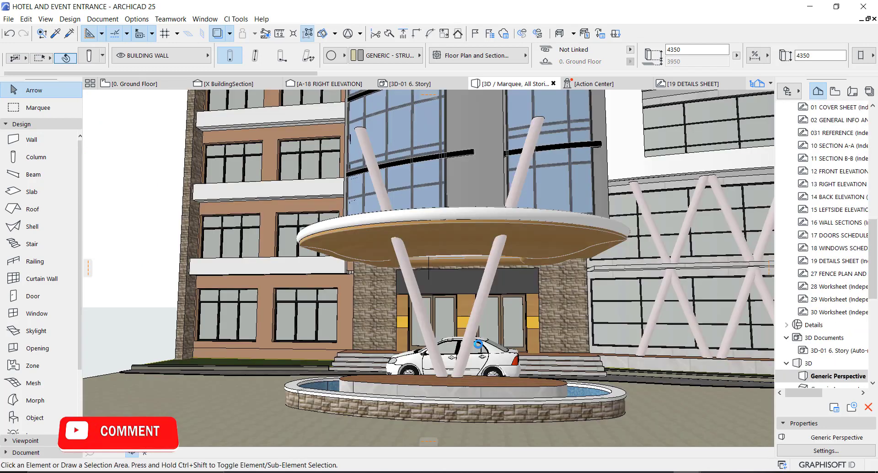
# - Shorten both V-shaped columns together to a height of 4755 so they end at the entrance canopy
pyautogui.click(500, 255)
pyautogui.keyDown('shift'); pyautogui.click(368, 144); pyautogui.keyUp('shift')
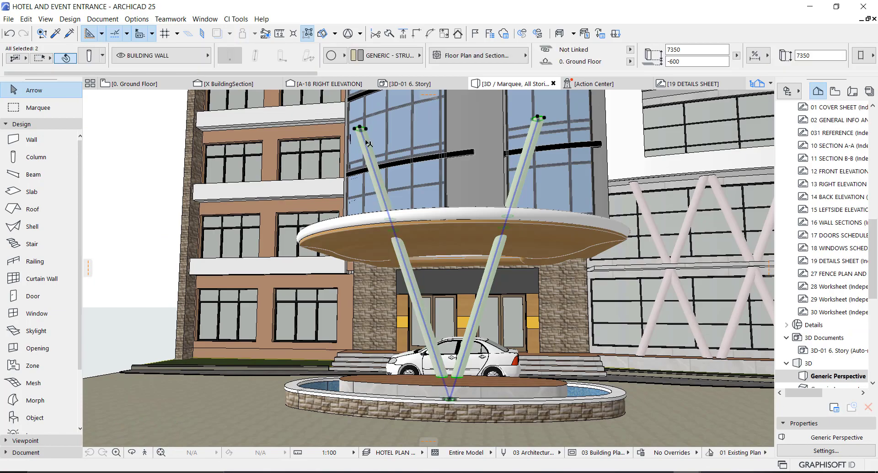
pyautogui.click(360, 130)
pyautogui.click(391, 222)
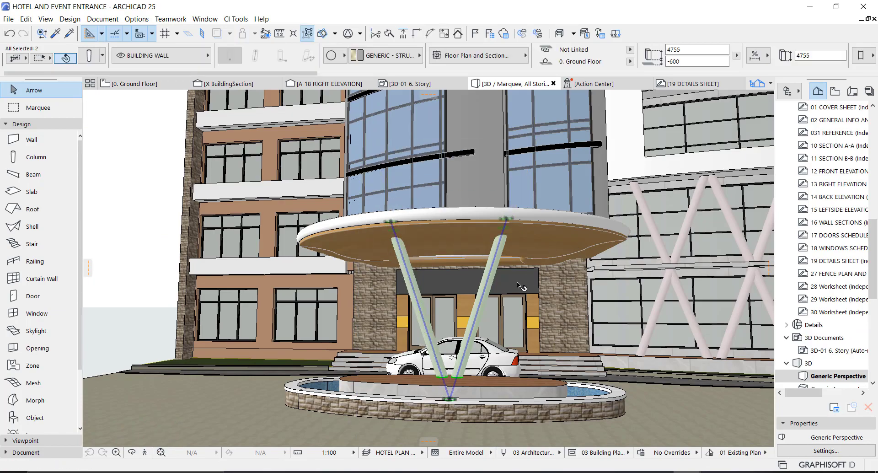
pyautogui.press('Escape')
# - On the ground floor plan, scale the oval inner slab down graphically to about 83% and reposition it around the two slanted columns
pyautogui.keyDown('shift'); pyautogui.moveTo(520, 285); pyautogui.dragTo(571, 303, button='middle'); pyautogui.keyUp('shift')
pyautogui.scroll(-3, 481, 304)
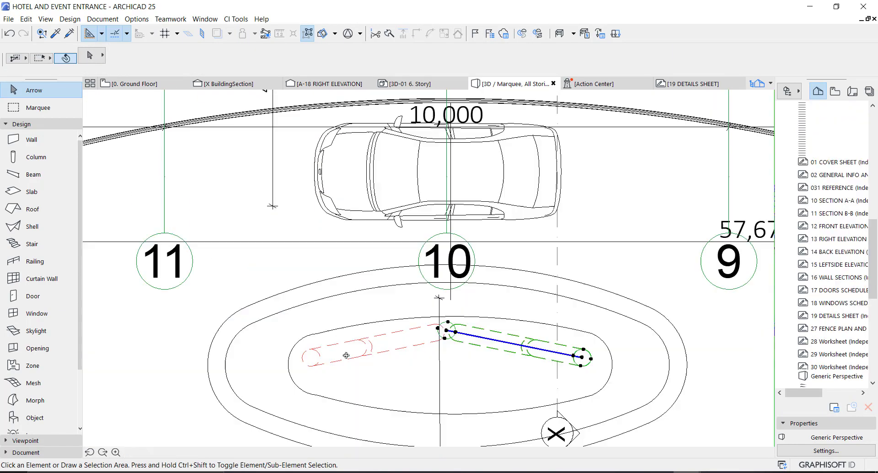
pyautogui.click(464, 316)
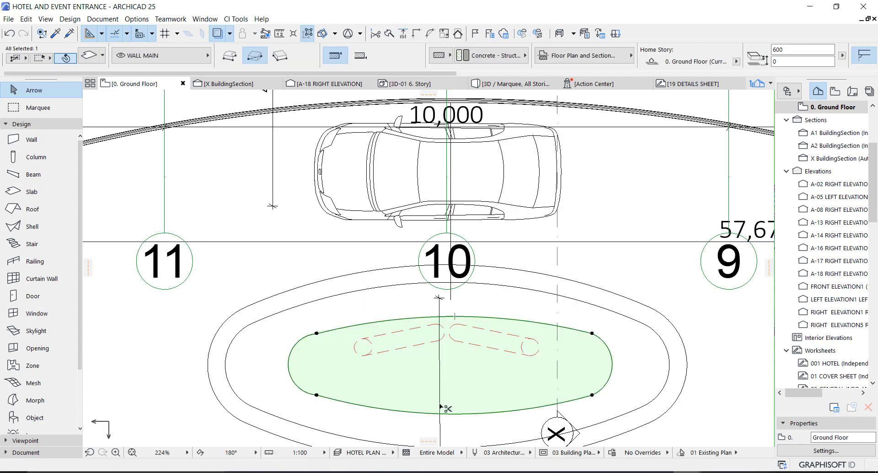
pyautogui.hotkey('ctrl', 'd')
pyautogui.click(445, 34)
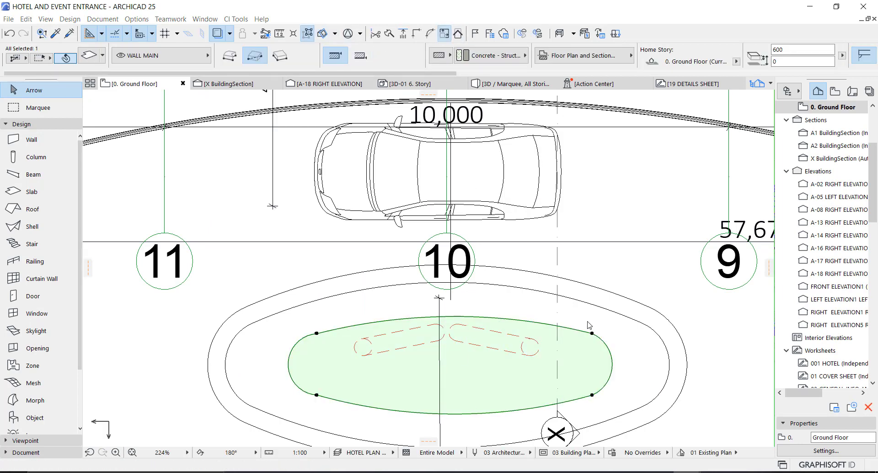
pyautogui.click(485, 259)
pyautogui.click(592, 333)
pyautogui.click(317, 334)
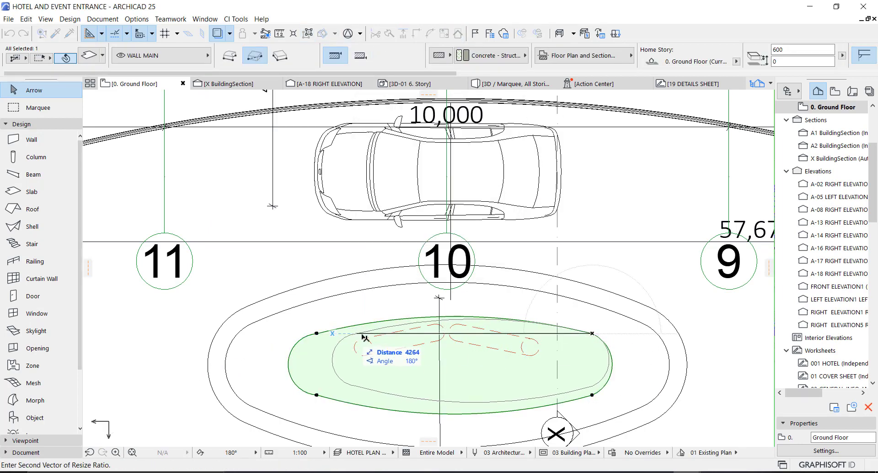
pyautogui.click(377, 391)
pyautogui.click(446, 348)
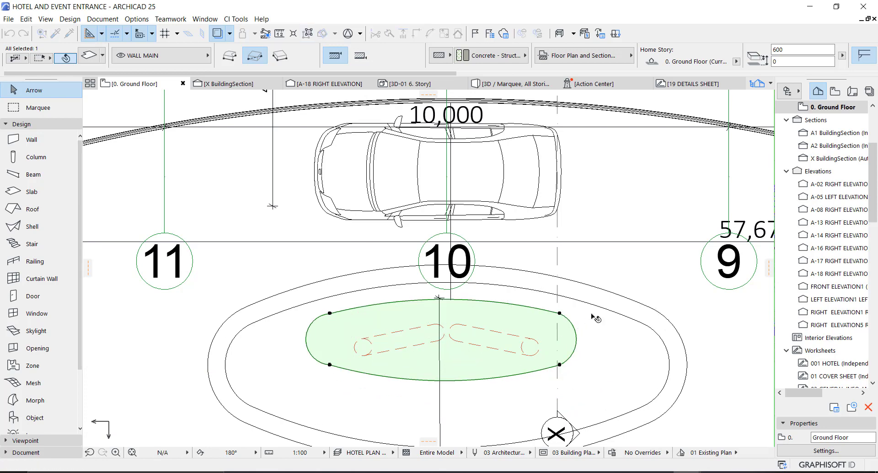
# - Scale down all four oval parapet walls graphically, including their thickness, using the wall's inner width as the reference
pyautogui.click(596, 304)
pyautogui.click(445, 34)
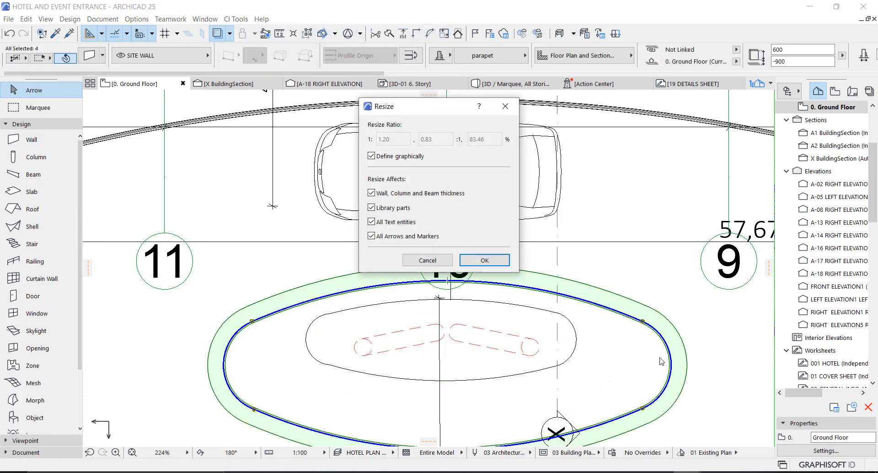
pyautogui.press('Return')
pyautogui.click(670, 352)
pyautogui.click(224, 353)
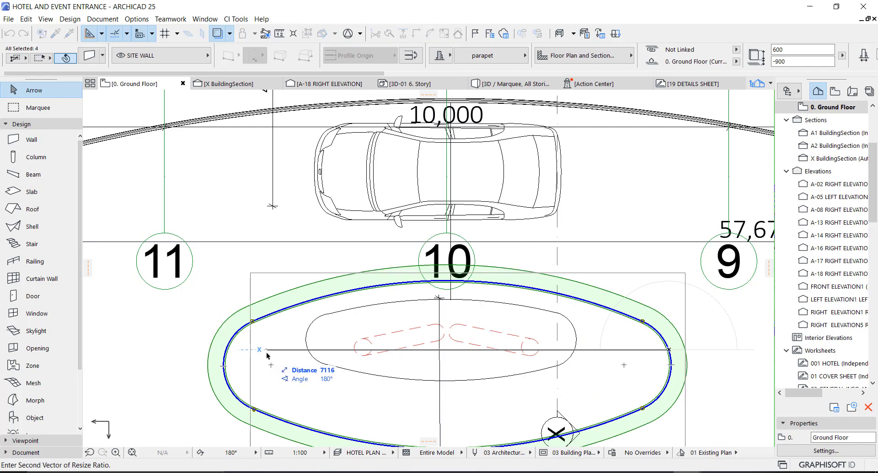
pyautogui.click(265, 354)
# - Move the four resized parapet walls so the oval is centred around the inner slab and grid line 10
pyautogui.moveTo(488, 345); pyautogui.dragTo(444, 282, button='middle')
pyautogui.hotkey('ctrl', 'd')
pyautogui.click(441, 224)
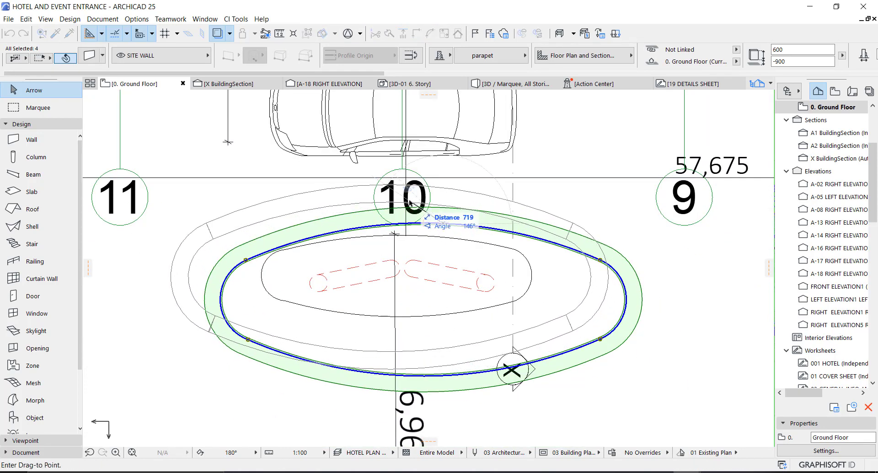
pyautogui.click(408, 200)
pyautogui.hotkey('ctrl', 'd')
pyautogui.click(213, 236)
pyautogui.click(225, 236)
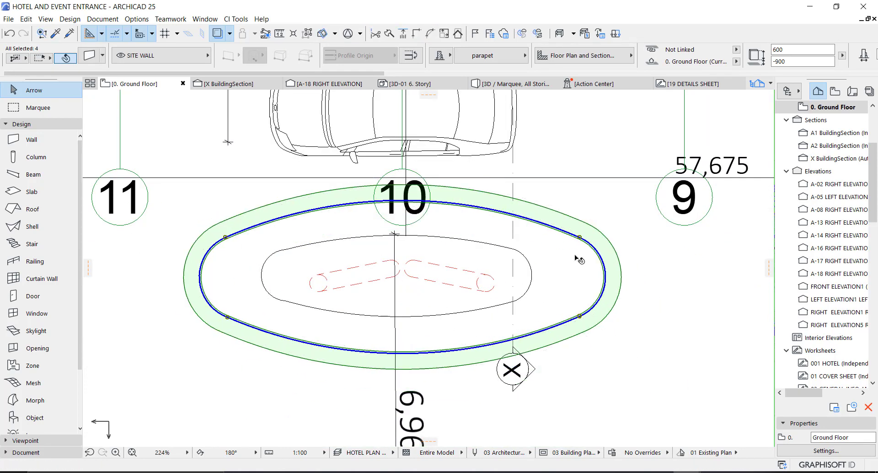
# - Duplicate the oval inner slab and align the copy over the original
pyautogui.scroll(2, 578, 259)
pyautogui.click(502, 271)
pyautogui.hotkey('ctrl', 'd')
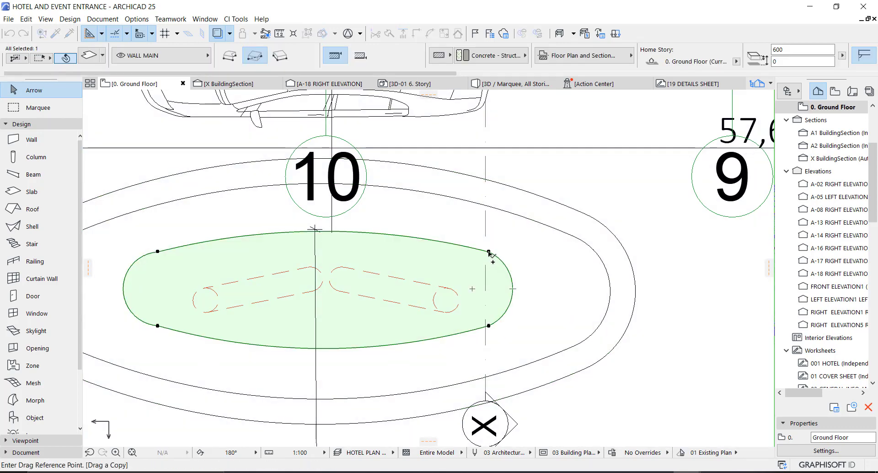
pyautogui.click(488, 251)
pyautogui.click(482, 250)
pyautogui.hotkey('ctrl', 'shift', 'd')
pyautogui.click(482, 250)
pyautogui.press('Escape')
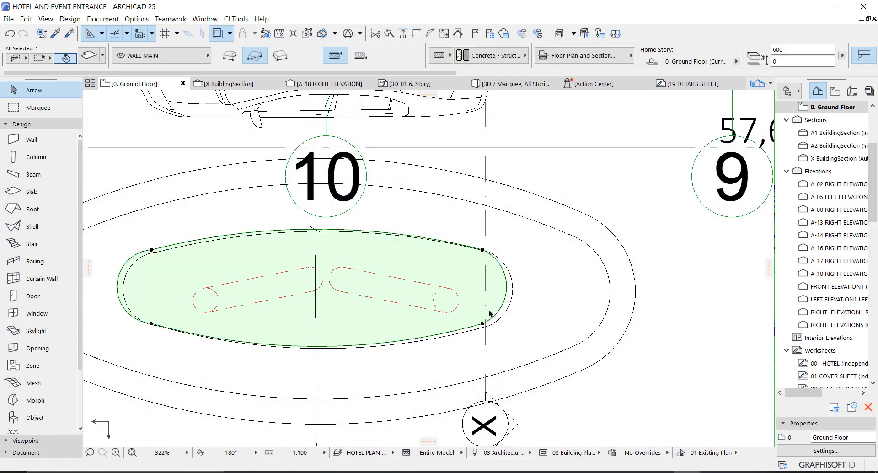
pyautogui.scroll(3, 489, 313)
pyautogui.hotkey('ctrl', 'd')
pyautogui.click(477, 330)
pyautogui.click(488, 335)
# - Offset the outline of the duplicated oval slab outward towards the surrounding parapet walls
pyautogui.click(487, 206)
pyautogui.click(136, 99)
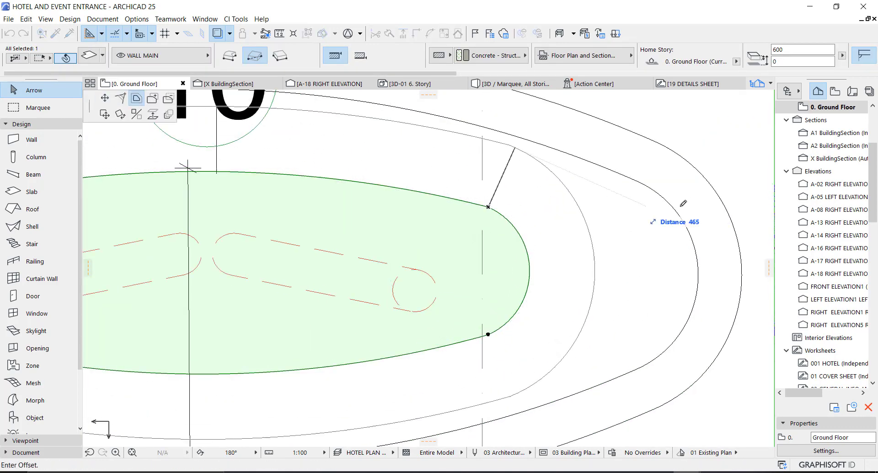
pyautogui.click(665, 195)
pyautogui.scroll(-3, 603, 254)
pyautogui.click(606, 251)
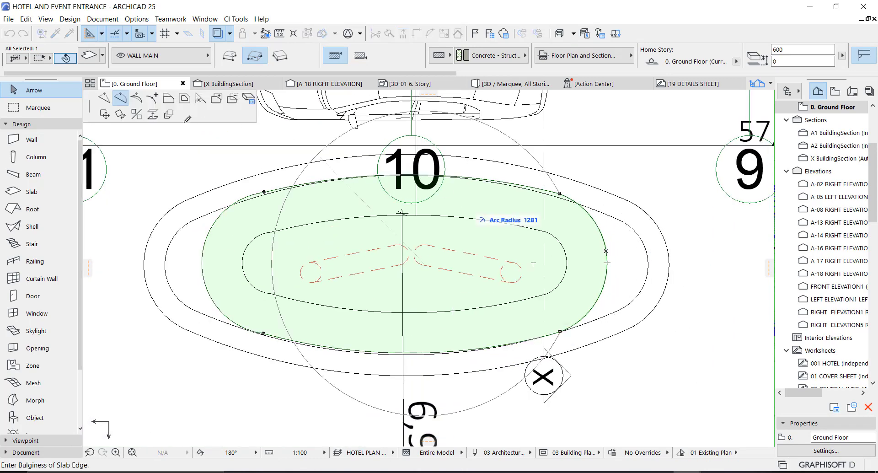
pyautogui.click(169, 98)
pyautogui.press('Escape')
# - Stretch the slab copy's right-end corner nodes out to the parapet and curve the end edge to match the walls' inner face
pyautogui.click(559, 194)
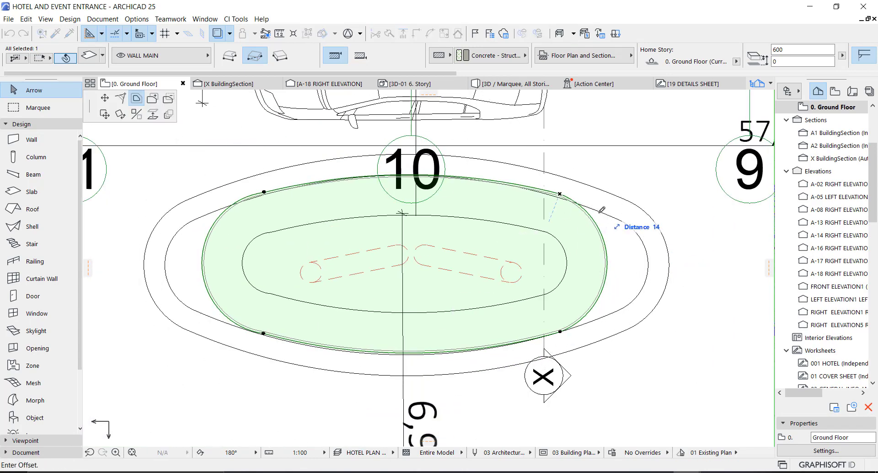
pyautogui.click(104, 98)
pyautogui.click(604, 212)
pyautogui.click(559, 331)
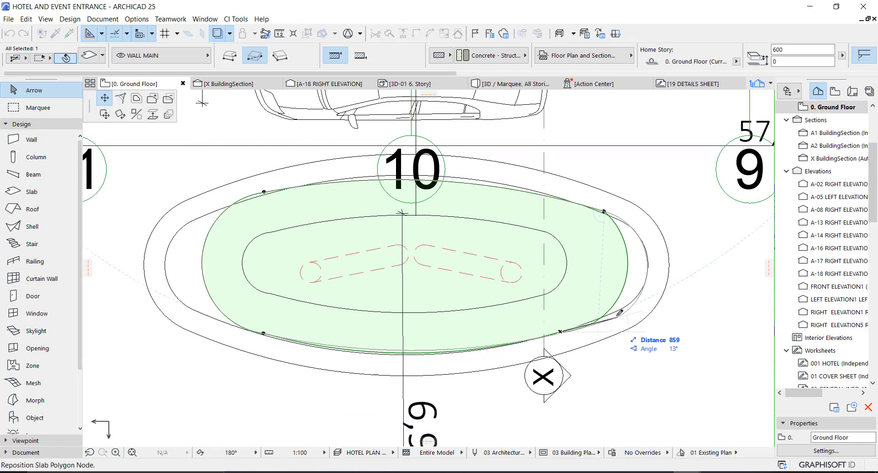
pyautogui.click(616, 316)
pyautogui.scroll(3, 648, 261)
pyautogui.click(641, 263)
pyautogui.click(120, 98)
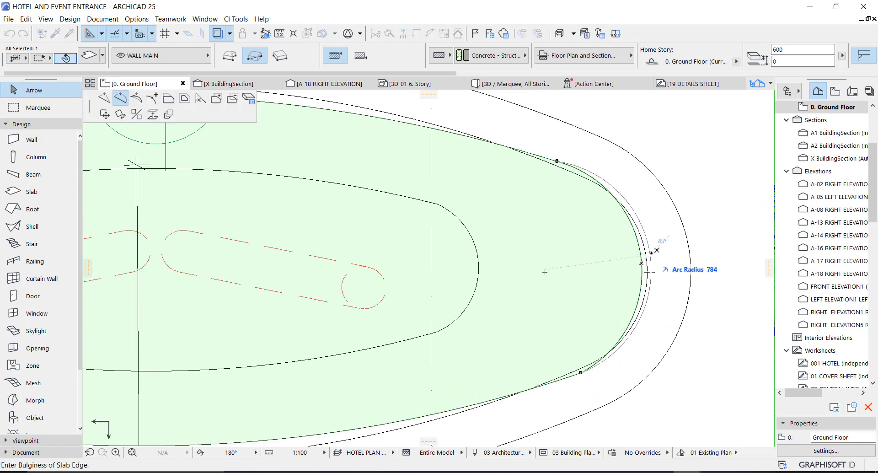
pyautogui.click(648, 273)
# - Reposition the slab copy's two left-end nodes and re-curve the edge between them to follow the parapet's inner face
pyautogui.scroll(-5, 686, 297)
pyautogui.scroll(3, 294, 296)
pyautogui.click(394, 178)
pyautogui.click(311, 207)
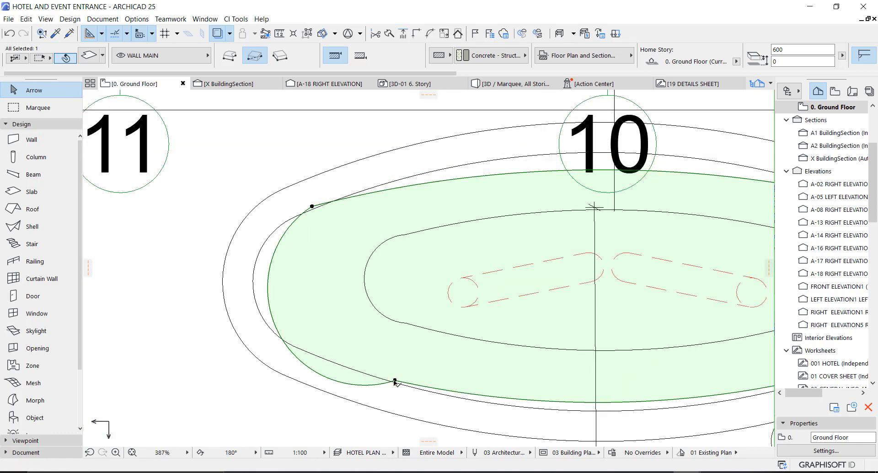
pyautogui.click(394, 381)
pyautogui.click(312, 354)
pyautogui.scroll(2, 246, 277)
pyautogui.click(252, 272)
pyautogui.click(254, 265)
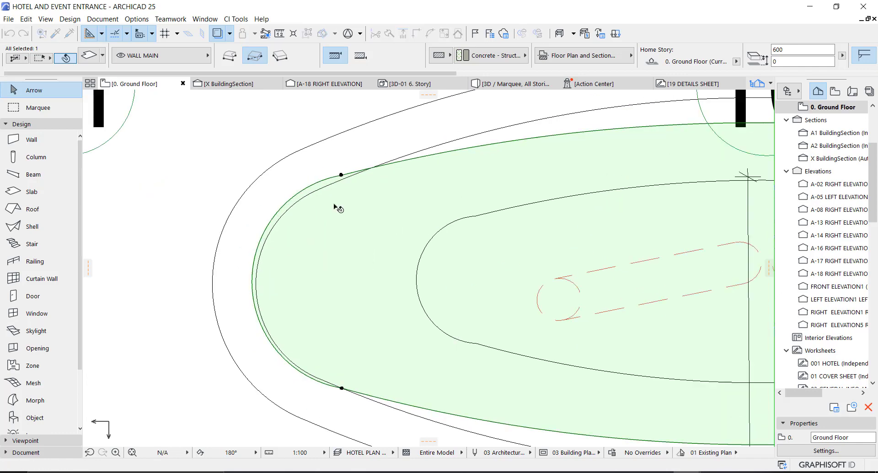
# - Adjust the curvature of the slab copy's two long edges so they follow the parapet walls
pyautogui.scroll(-5, 337, 210)
pyautogui.scroll(2, 549, 203)
pyautogui.click(566, 212)
pyautogui.click(566, 195)
pyautogui.scroll(-3, 512, 256)
pyautogui.scroll(2, 485, 353)
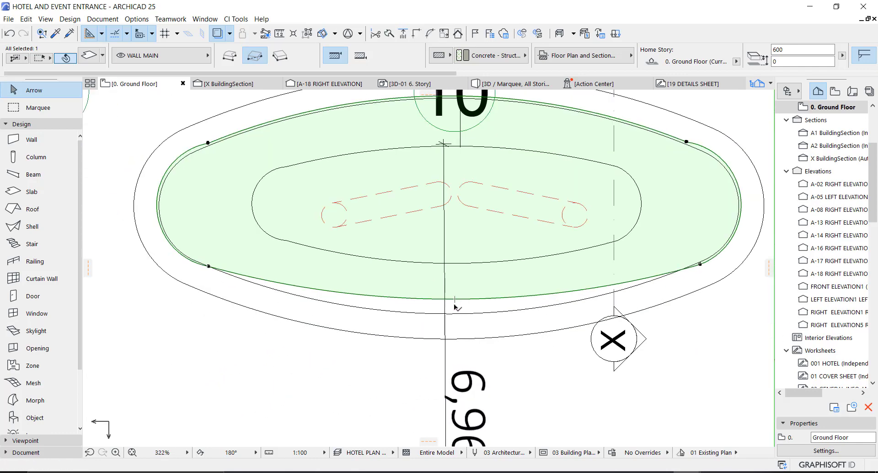
pyautogui.click(515, 329)
# - In 3D, make the enlarged slab copy a 100 mm thick pool floor at elevation -500 with a Tiles - Mosaic Blue top
pyautogui.press('F3')
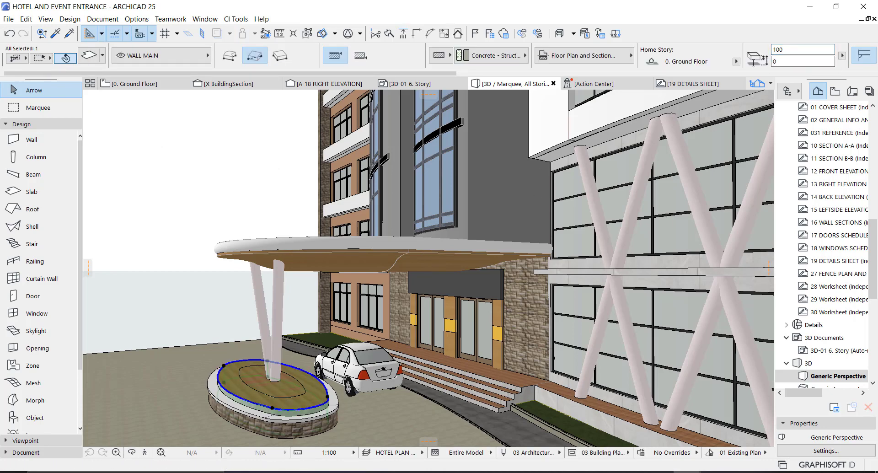
pyautogui.press('Return')
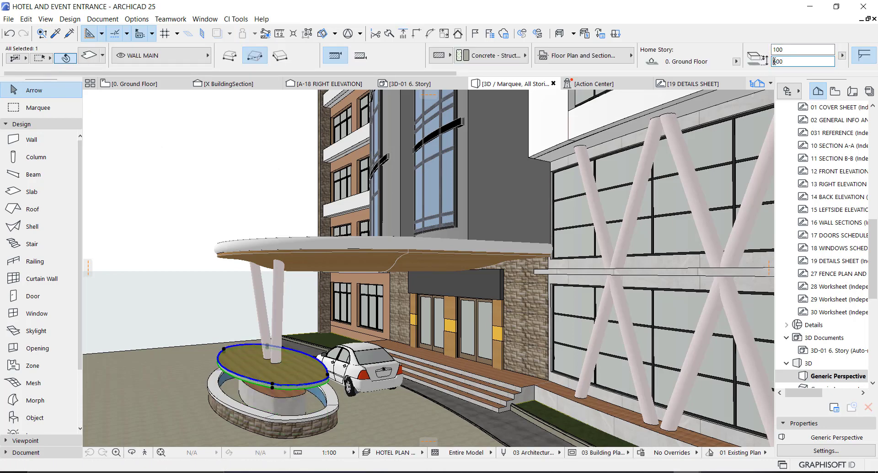
pyautogui.click(790, 50)
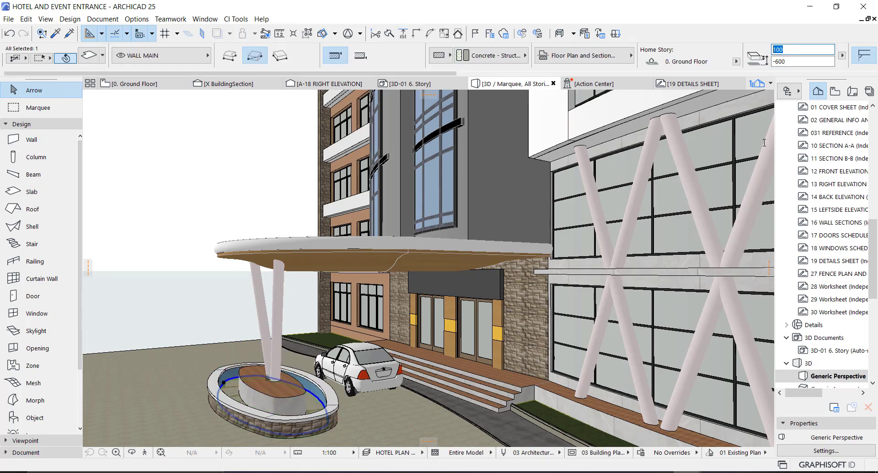
pyautogui.click(788, 52)
pyautogui.click(89, 55)
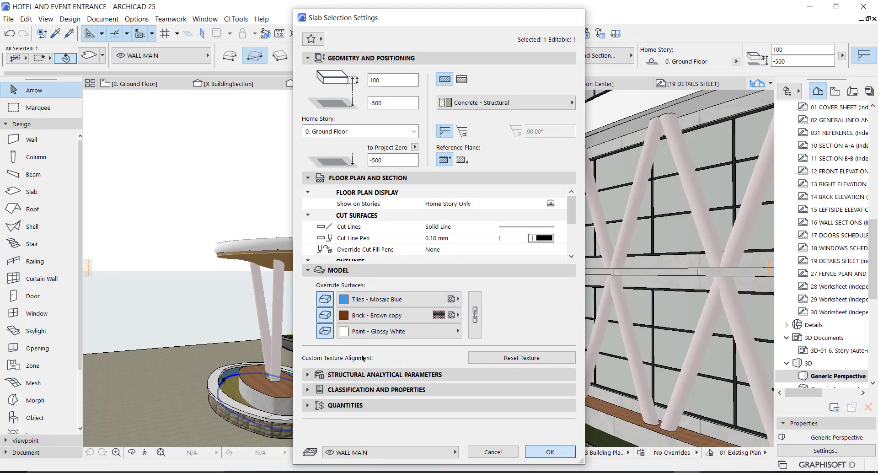
pyautogui.press('Escape')
pyautogui.press('Escape')
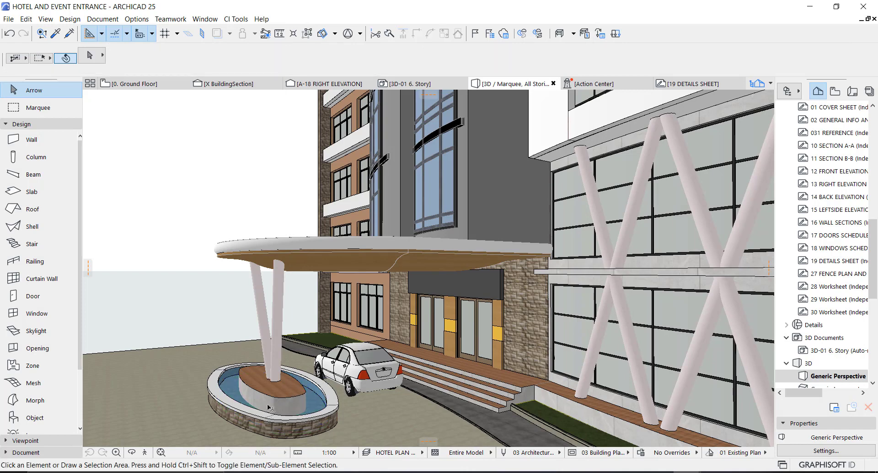
# - Raise the dark wall panel above the hotel's entrance doors to leave room for taller doors
pyautogui.scroll(3, 270, 407)
pyautogui.keyDown('shift'); pyautogui.moveTo(333, 397); pyautogui.dragTo(498, 386, button='middle'); pyautogui.keyUp('shift')
pyautogui.click(472, 236)
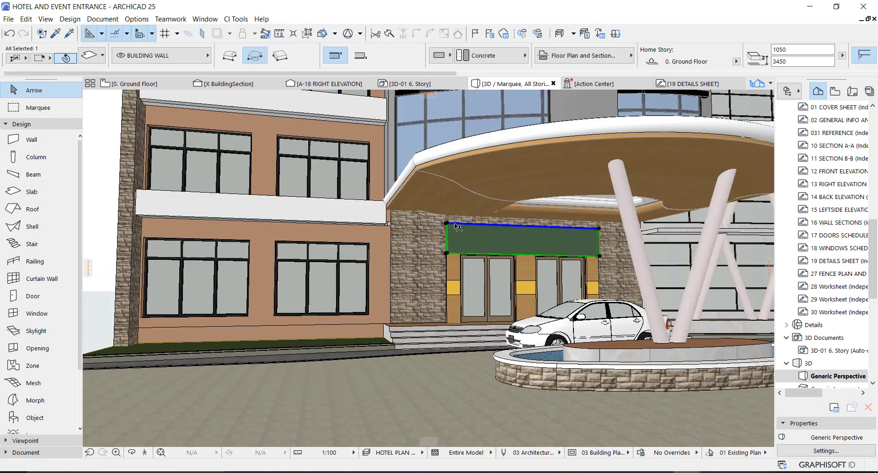
pyautogui.scroll(4, 451, 235)
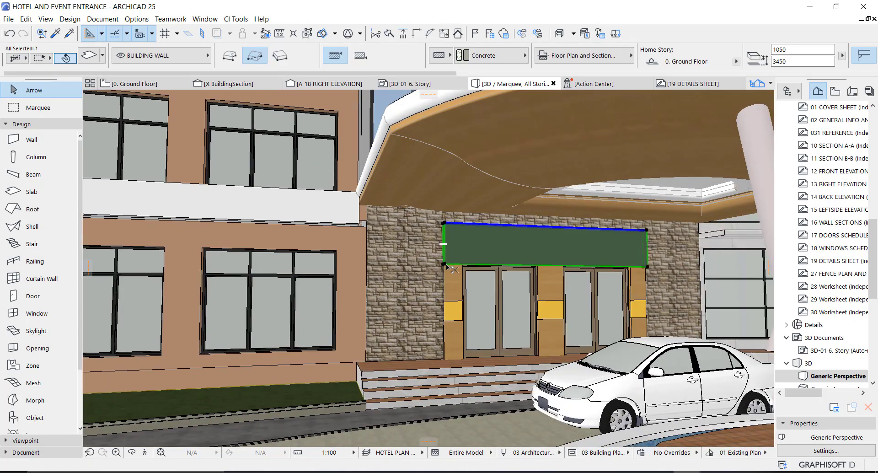
pyautogui.click(447, 243)
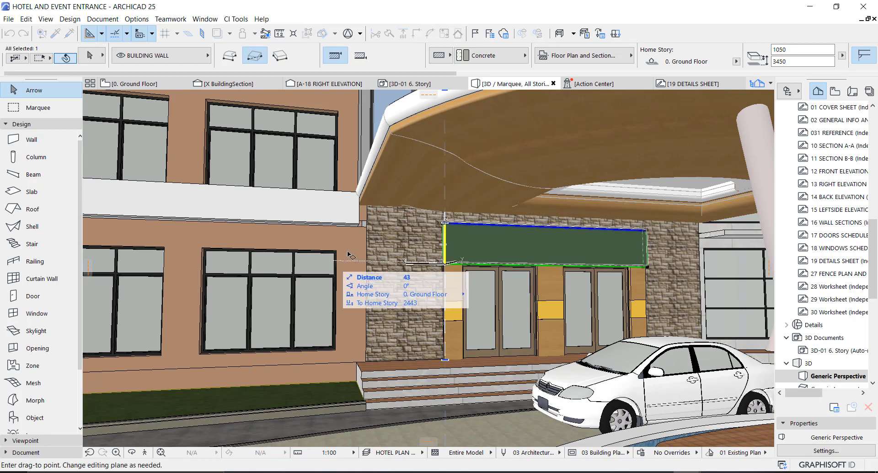
pyautogui.click(345, 251)
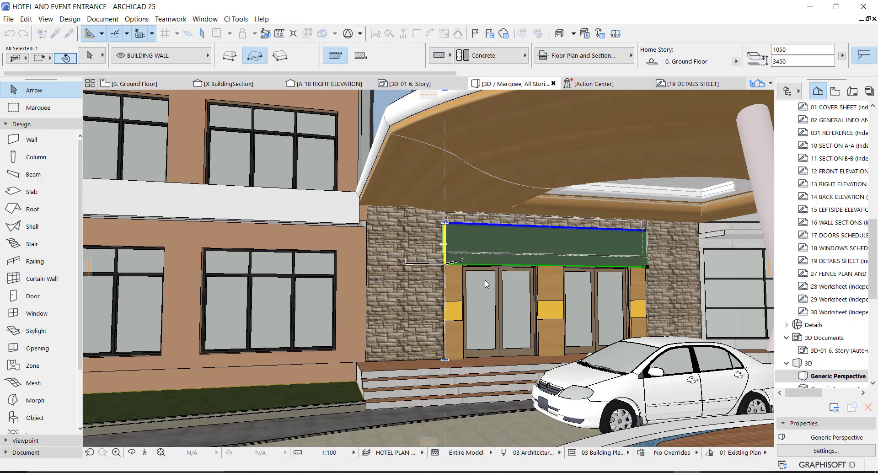
pyautogui.click(459, 271)
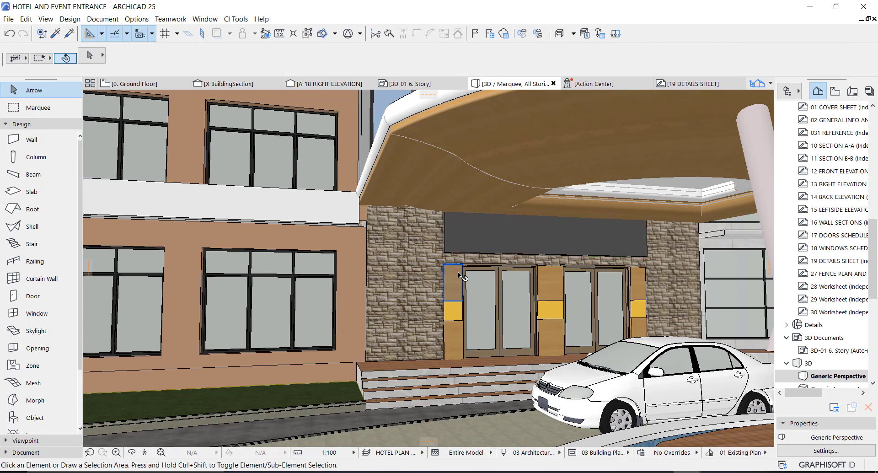
# - Suspend grouping and stretch the three upper wood panels beside the entrance doors up to the dark panel, making them 1234 mm high
pyautogui.click(550, 275)
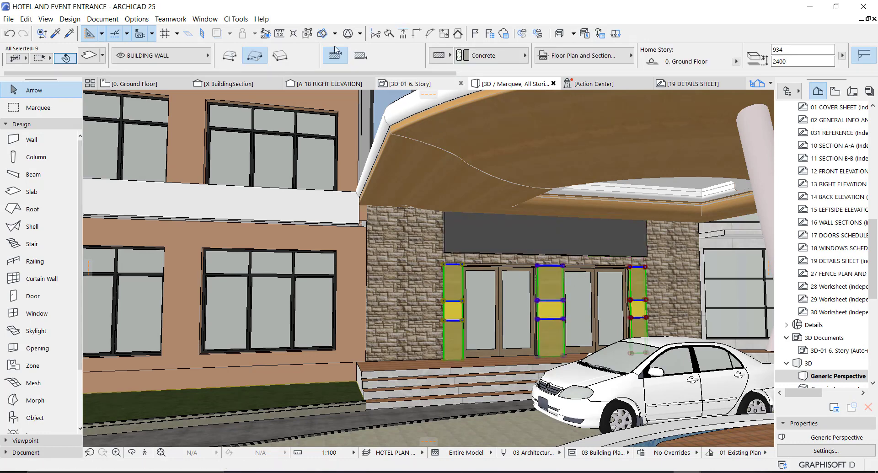
pyautogui.press('Escape')
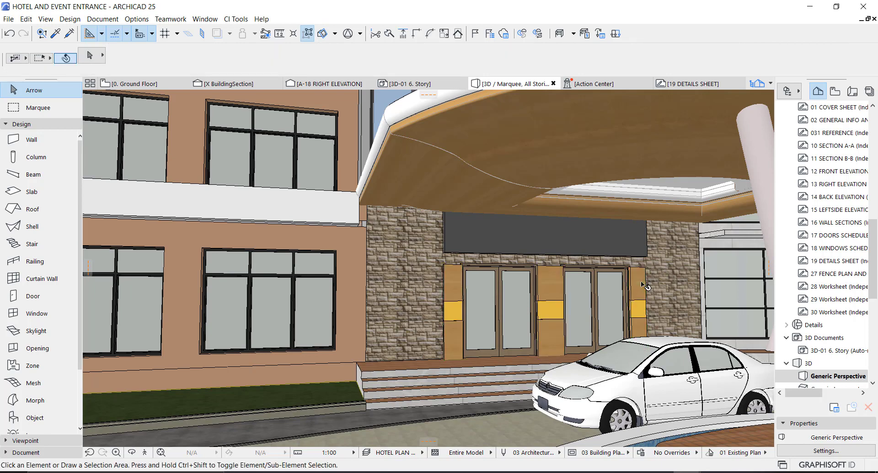
pyautogui.click(554, 289)
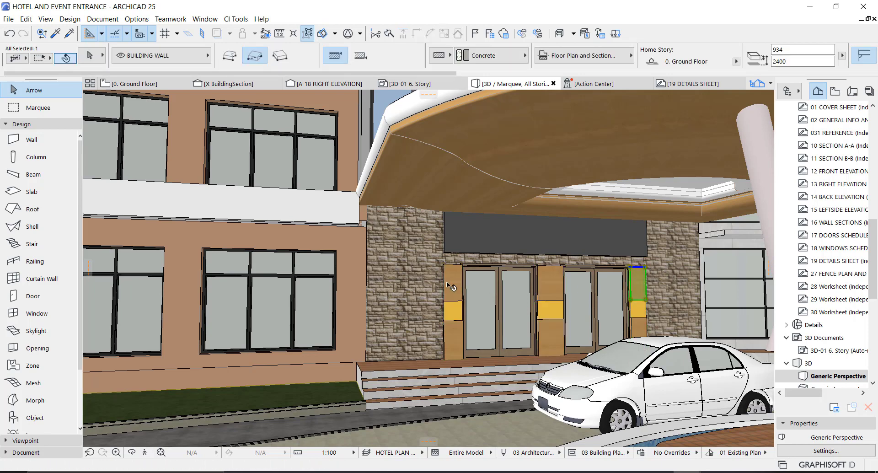
pyautogui.click(444, 265)
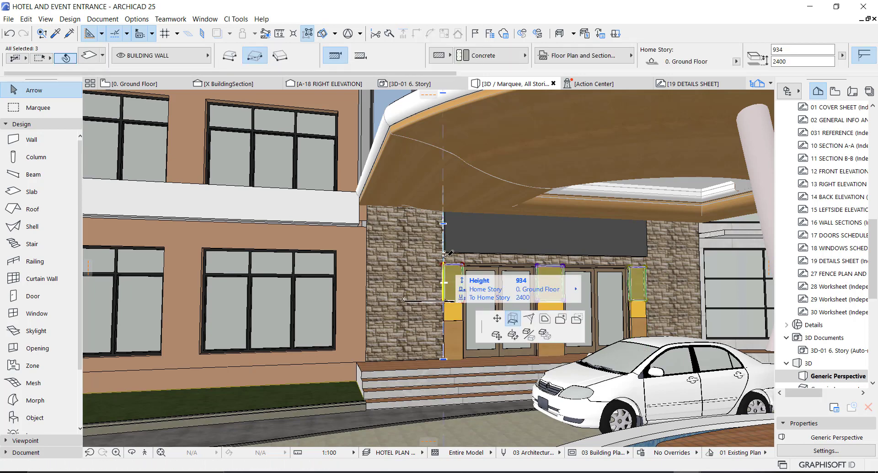
pyautogui.click(453, 256)
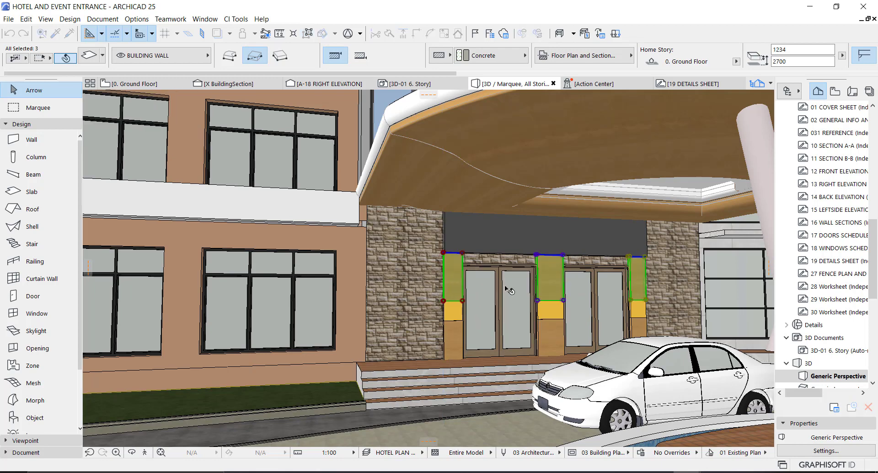
# - Stretch both entrance double doors up to the dark panel for a height of 2700 mm
pyautogui.keyDown('shift'); pyautogui.click(572, 284); pyautogui.keyUp('shift')
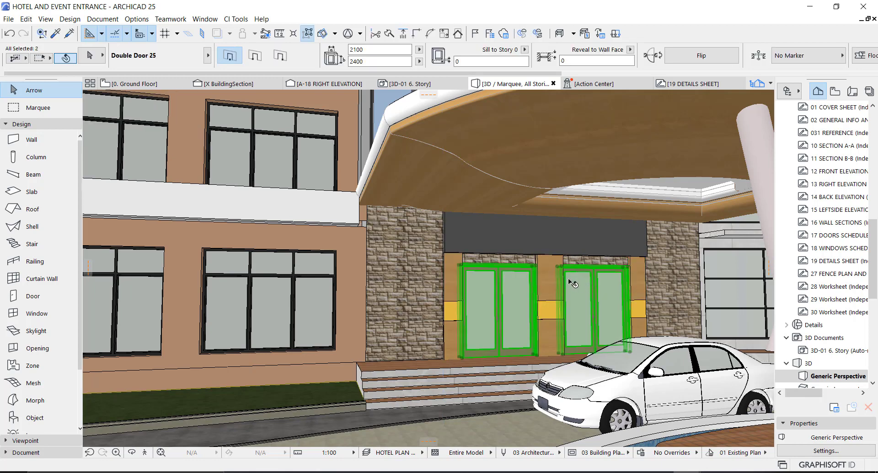
pyautogui.click(536, 266)
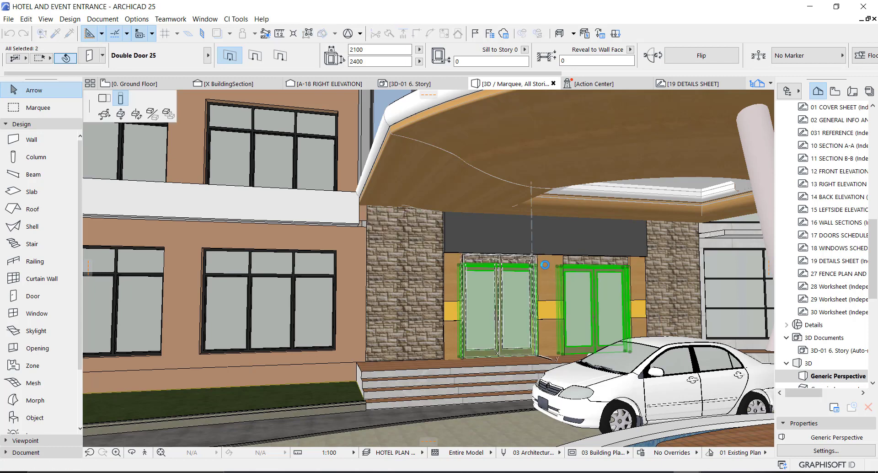
pyautogui.click(545, 265)
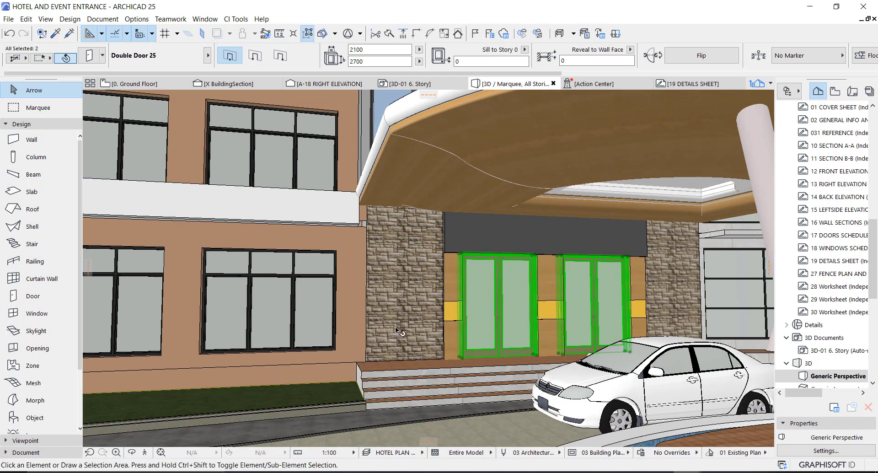
pyautogui.press('Escape')
# - In the ground floor plan, copy one of the pool's slanted columns to the entrance platform's end beside the angled glazed wall
pyautogui.scroll(-5, 374, 326)
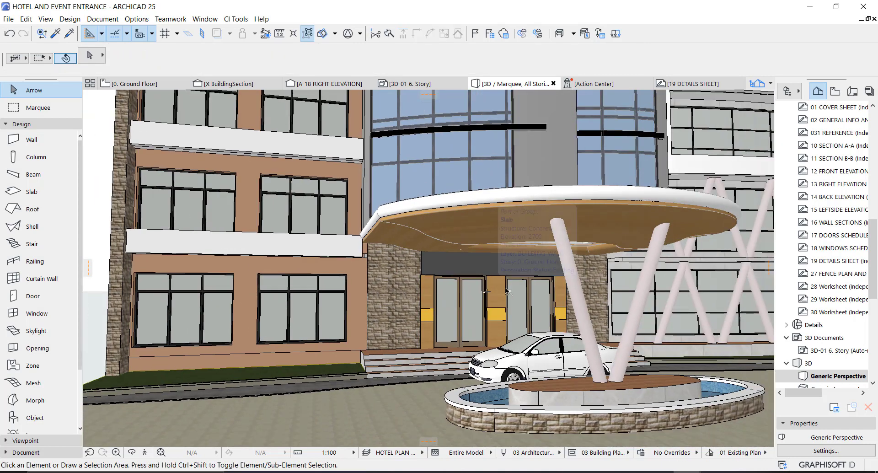
pyautogui.scroll(-3, 373, 330)
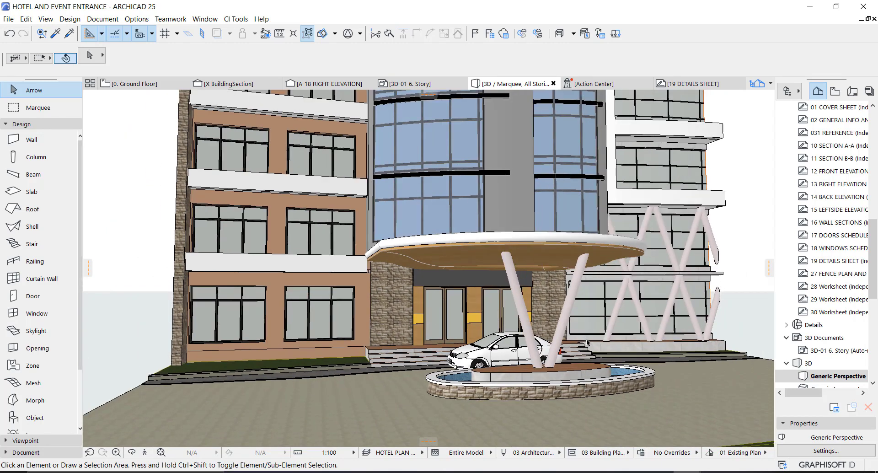
pyautogui.keyDown('shift'); pyautogui.moveTo(418, 330); pyautogui.dragTo(382, 326, button='middle'); pyautogui.keyUp('shift')
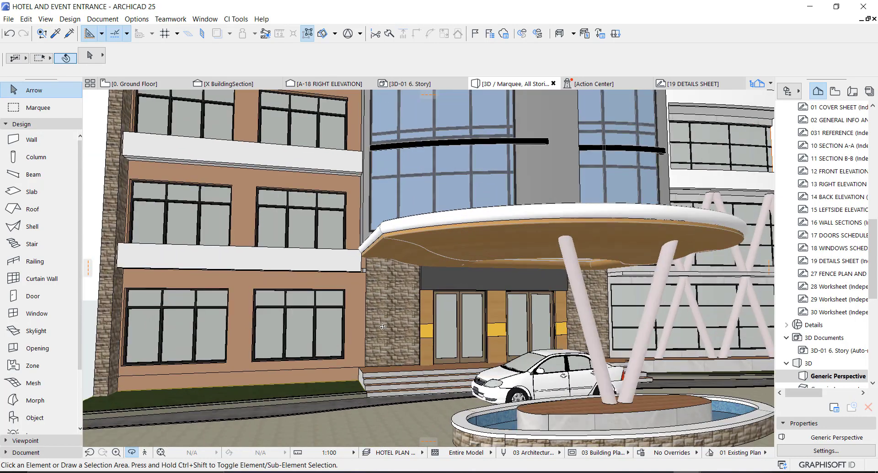
pyautogui.press('F2')
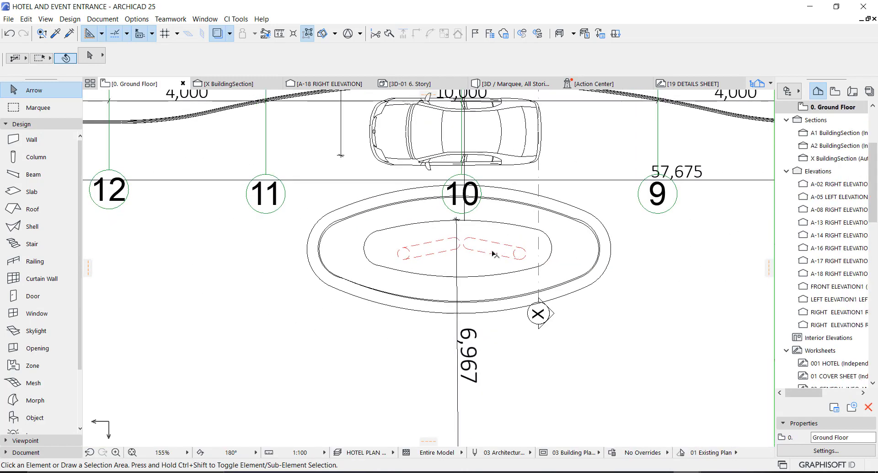
pyautogui.click(494, 254)
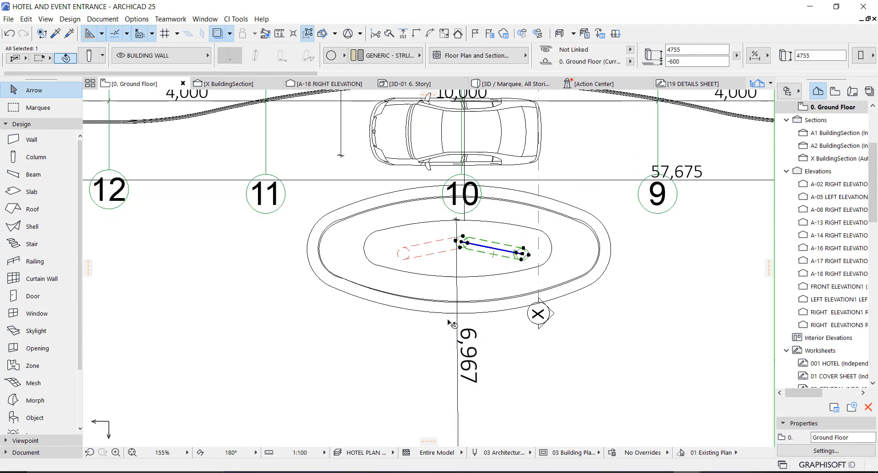
pyautogui.scroll(-5, 472, 346)
pyautogui.hotkey('ctrl', 'd')
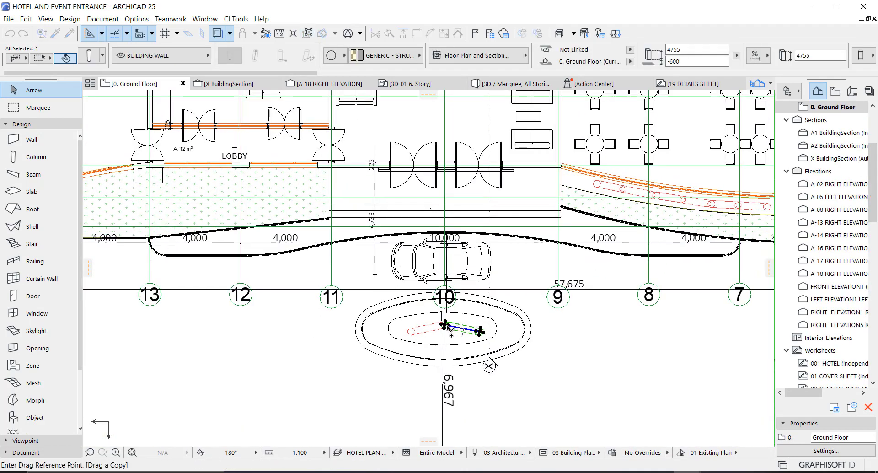
pyautogui.scroll(5, 649, 174)
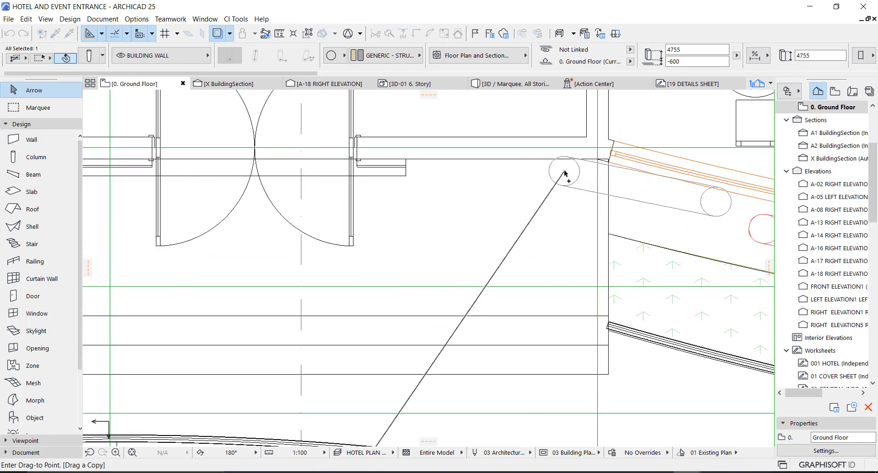
pyautogui.click(565, 174)
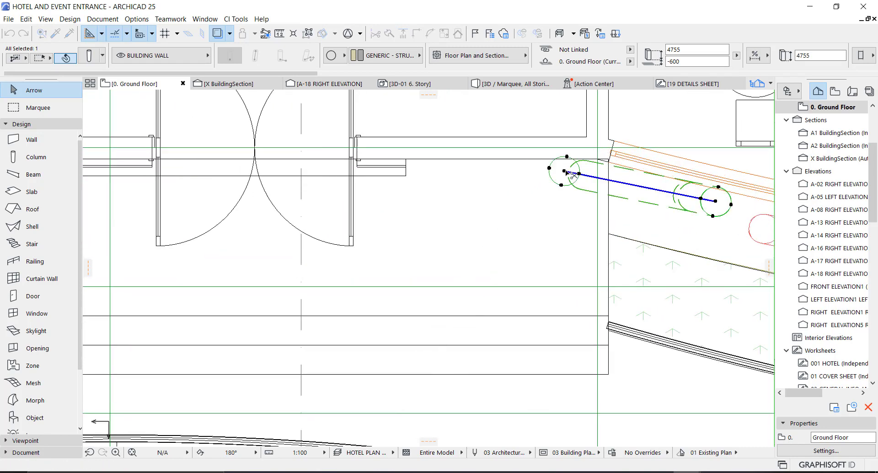
# - Rotate the copied column by -79° so it leans straight out from the entrance, and steepen its slant angle to 81.31°
pyautogui.click(711, 214)
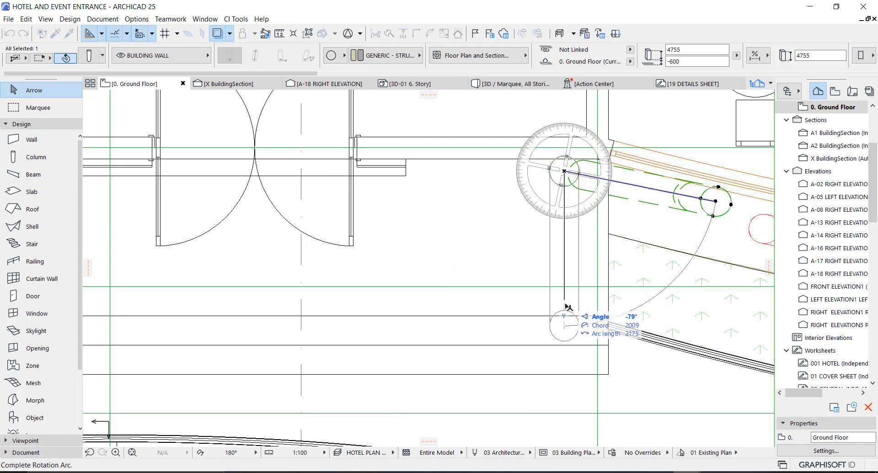
pyautogui.click(566, 308)
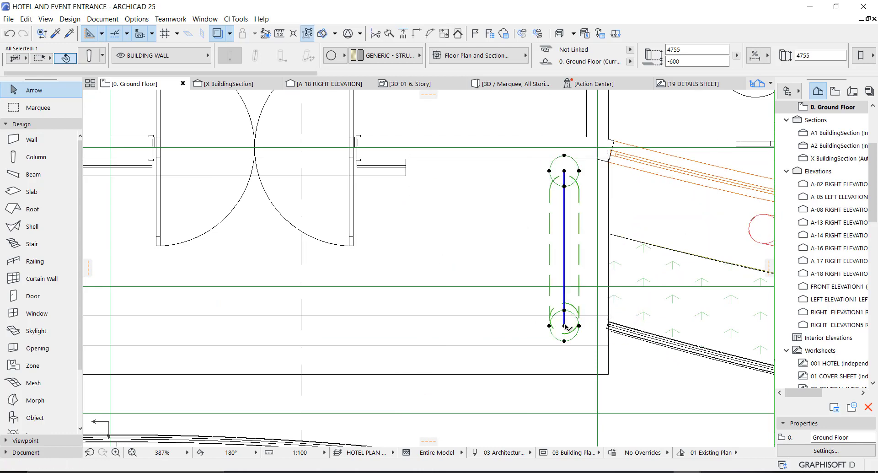
pyautogui.click(565, 325)
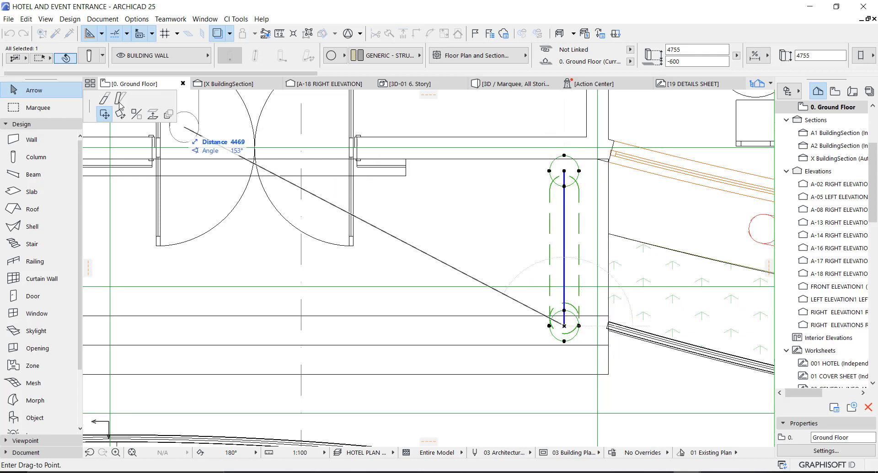
pyautogui.click(120, 98)
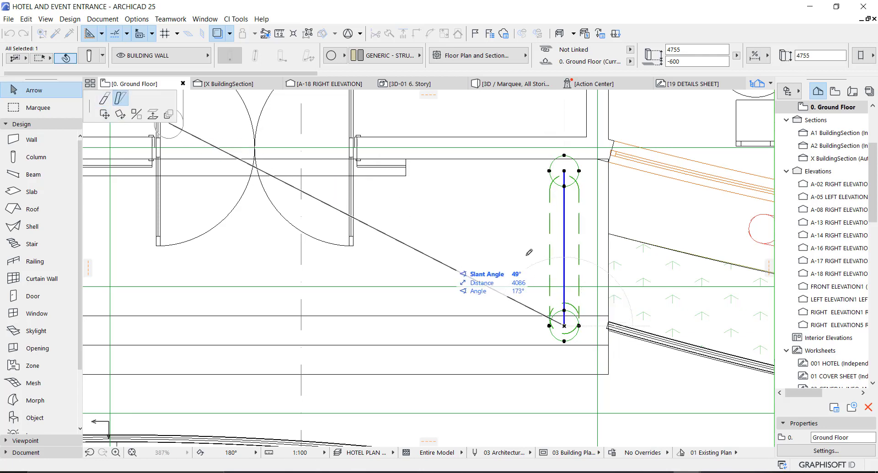
pyautogui.click(566, 242)
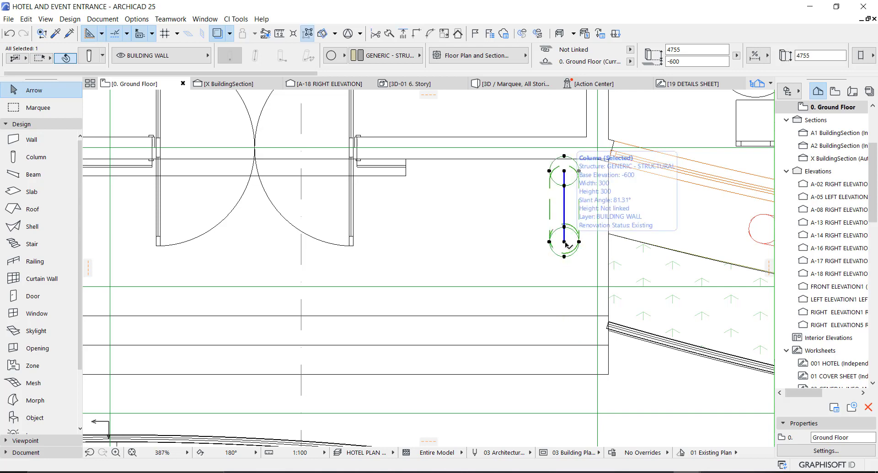
# - In 3D, set the diameter of the copied entrance column to 900 mm
pyautogui.press('F3')
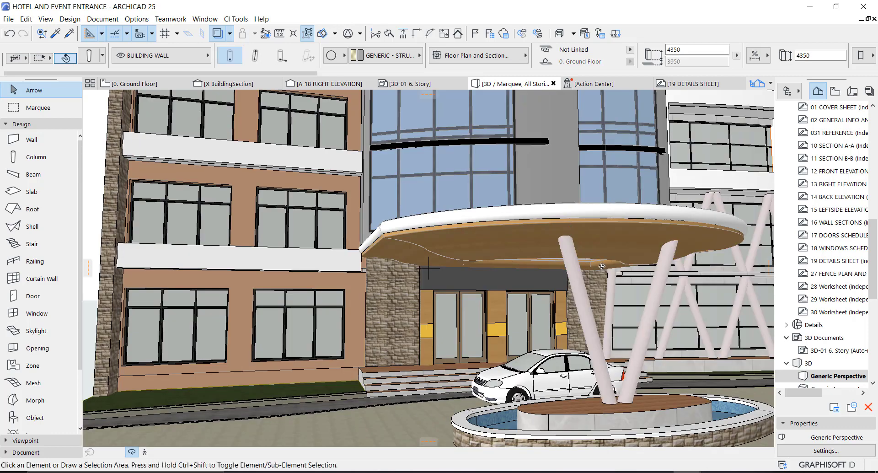
pyautogui.moveTo(410, 270); pyautogui.dragTo(672, 284)
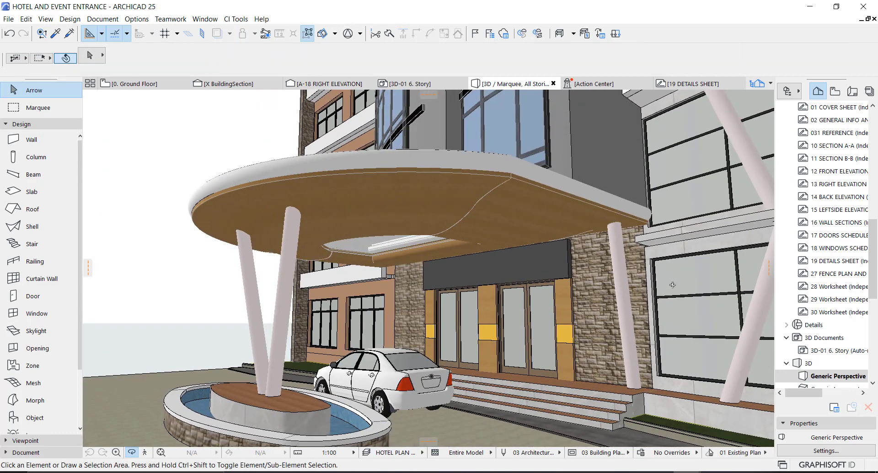
pyautogui.click(622, 259)
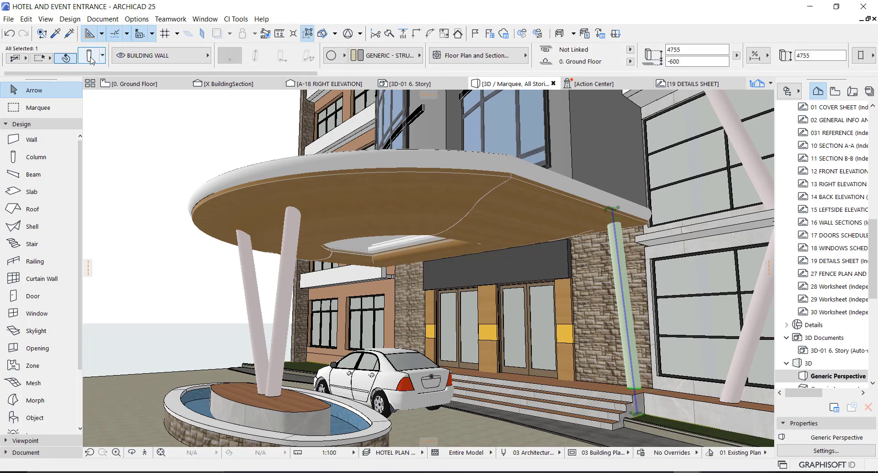
pyautogui.hotkey('ctrl', 't')
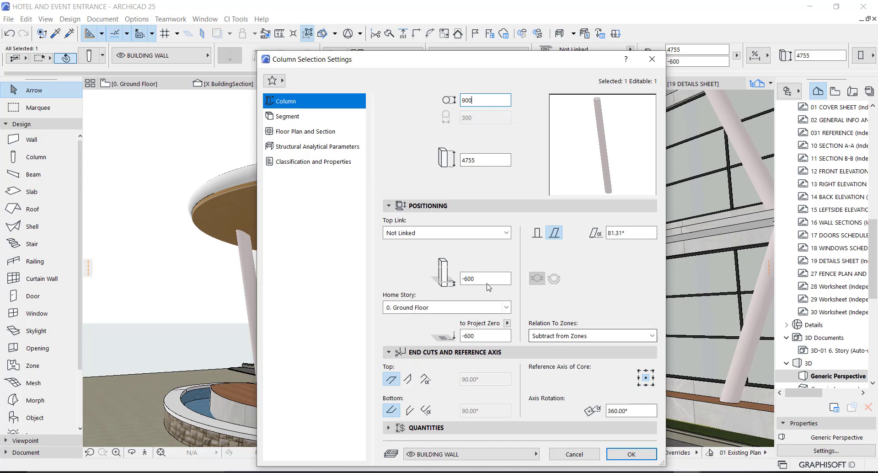
pyautogui.click(632, 454)
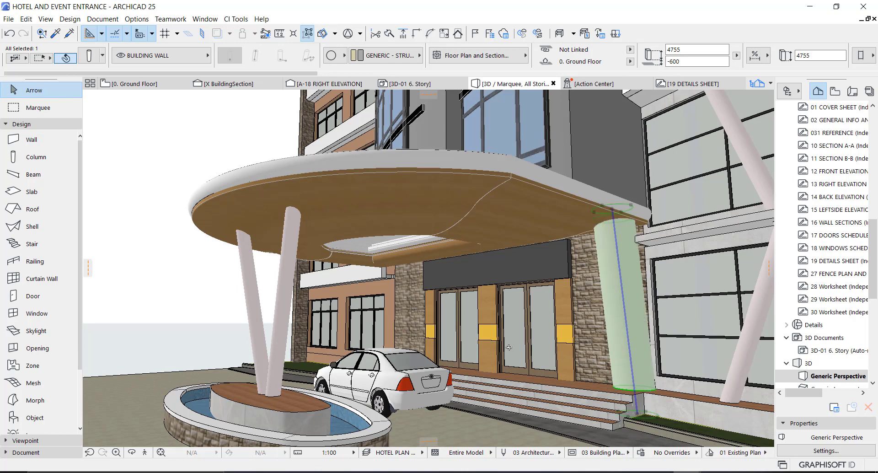
# - In the floor plan, move the 900 mm column outward from the entrance wall, keeping its side flush with the platform's end
pyautogui.scroll(10, 468, 353)
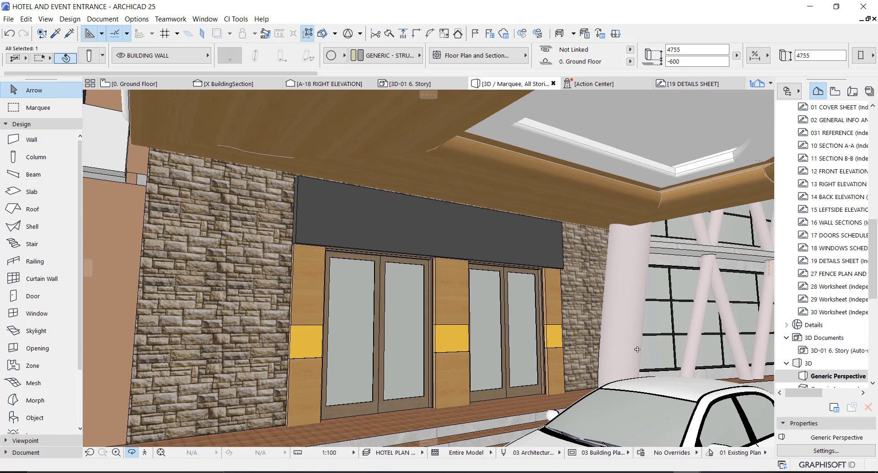
pyautogui.keyDown('shift'); pyautogui.moveTo(637, 349); pyautogui.dragTo(637, 349, button='middle'); pyautogui.keyUp('shift')
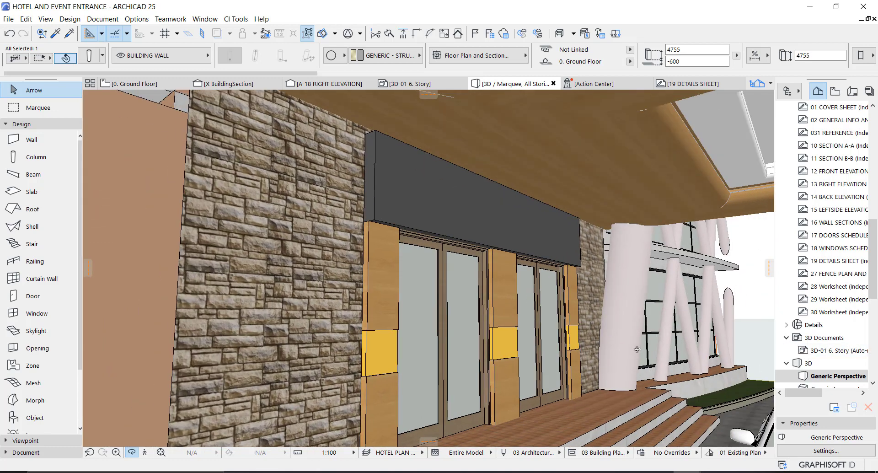
pyautogui.press('F2')
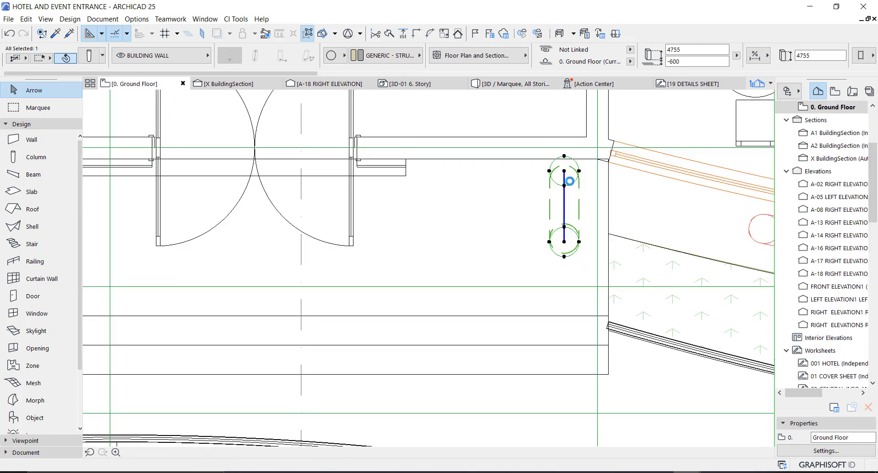
pyautogui.scroll(3, 571, 160)
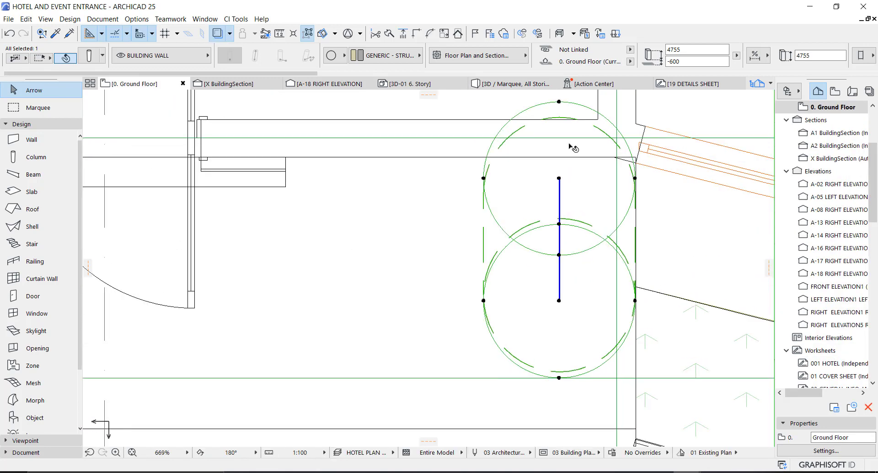
pyautogui.hotkey('ctrl', 'd')
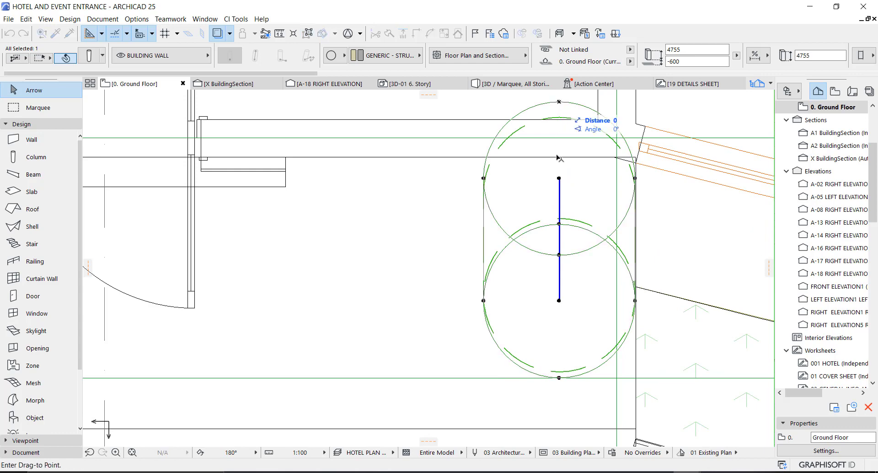
pyautogui.click(610, 179)
pyautogui.scroll(-3, 603, 194)
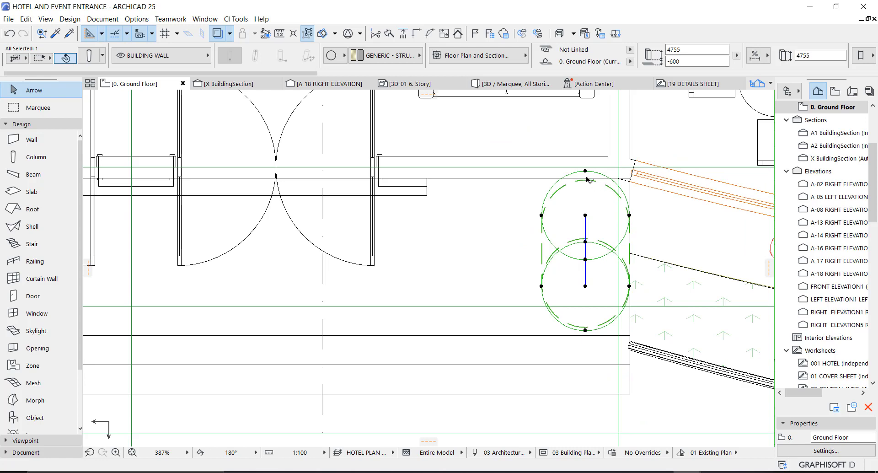
pyautogui.scroll(3, 586, 179)
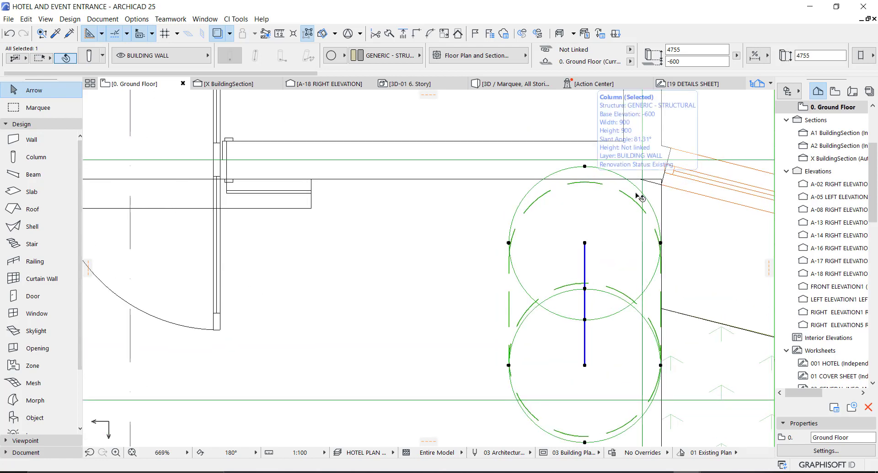
# - Copy the 900 mm column to the opposite end of the entrance platform, flush with the platform's edge
pyautogui.scroll(-5, 630, 214)
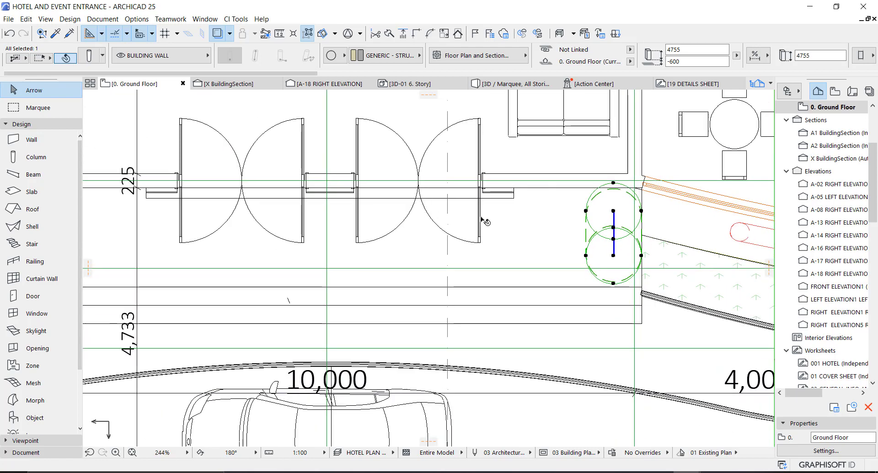
pyautogui.moveTo(536, 220); pyautogui.dragTo(613, 221, button='middle')
pyautogui.hotkey('ctrl', 'shift', 'd')
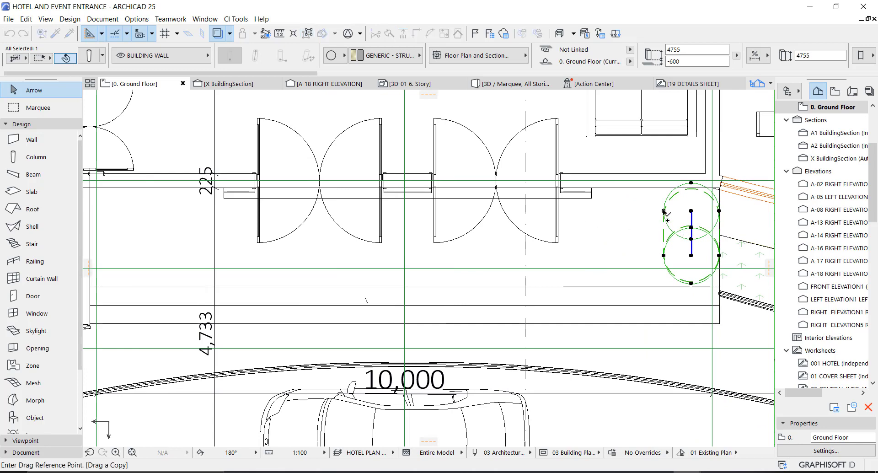
pyautogui.click(663, 211)
pyautogui.moveTo(100, 211); pyautogui.dragTo(272, 208, button='middle')
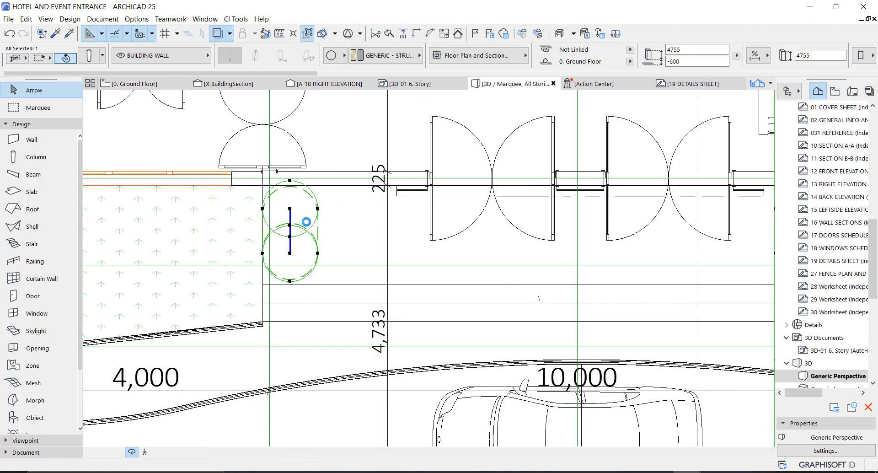
pyautogui.scroll(-3, 425, 267)
pyautogui.press('F2')
pyautogui.scroll(1, 264, 211)
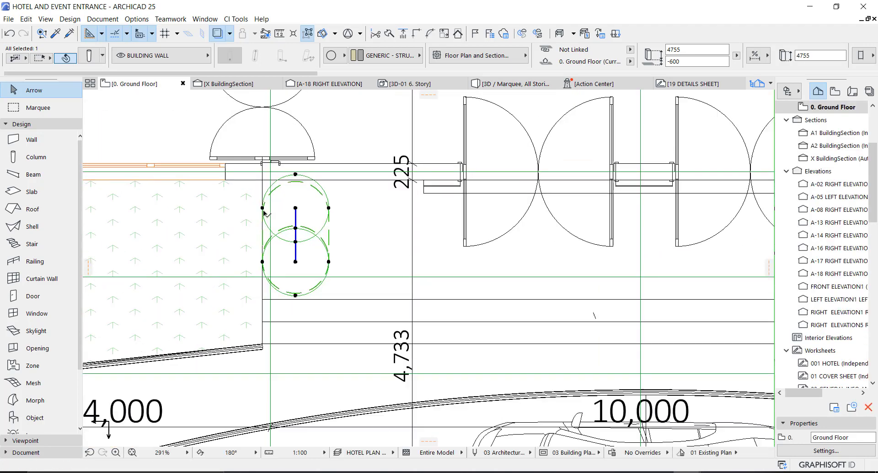
# - Shift the wide columns slightly inward from the ends of the entrance platform
pyautogui.scroll(4, 264, 213)
pyautogui.hotkey('ctrl', 'd')
pyautogui.click(281, 204)
pyautogui.scroll(-5, 280, 206)
pyautogui.moveTo(535, 224); pyautogui.dragTo(377, 205, button='middle')
pyautogui.scroll(4, 508, 211)
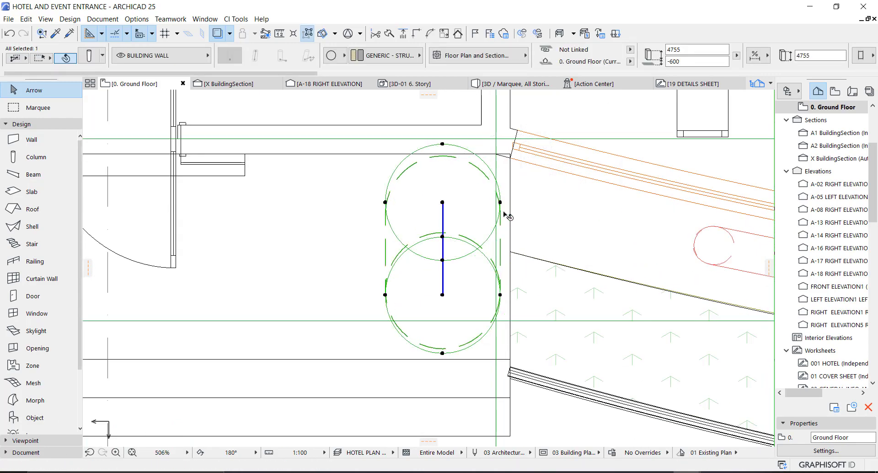
# - Show the whole building in 3D and examine the entrance canopy with its wide slanted columns from several sides
pyautogui.press('F3')
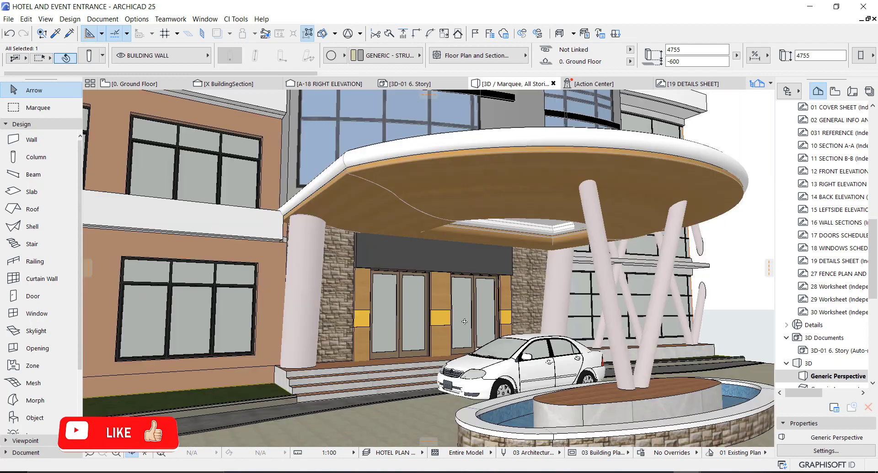
pyautogui.scroll(-5, 464, 321)
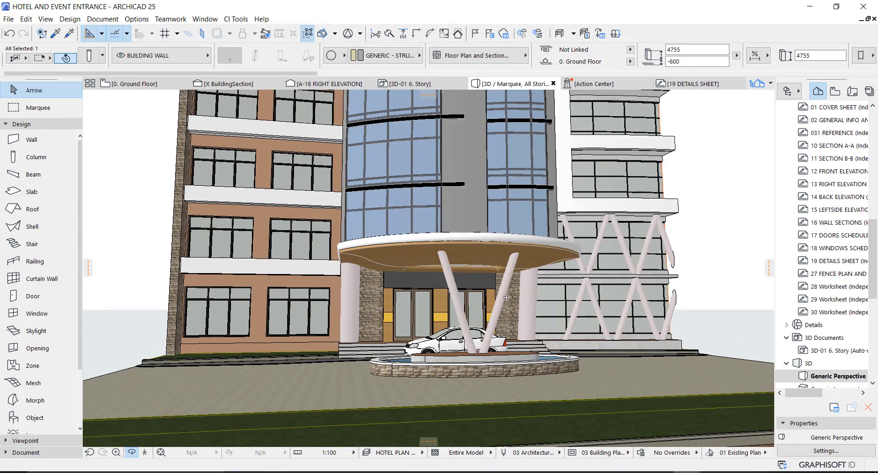
pyautogui.keyDown('shift'); pyautogui.moveTo(506, 298); pyautogui.dragTo(488, 326, button='middle'); pyautogui.keyUp('shift')
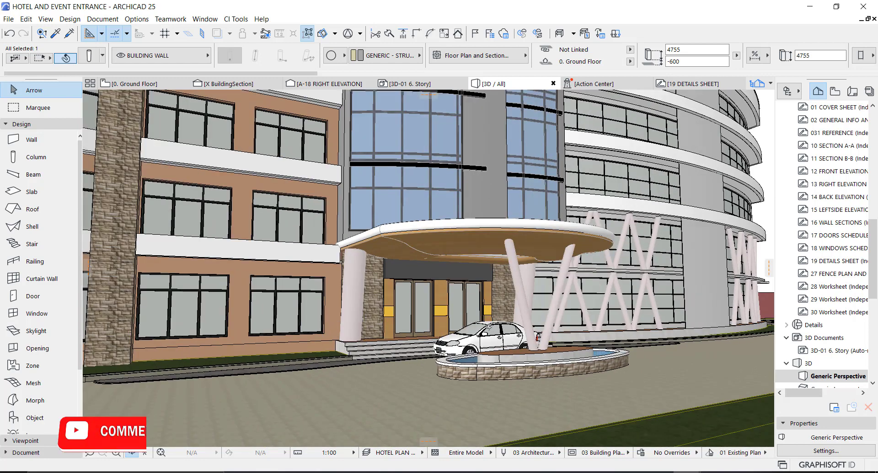
pyautogui.keyDown('shift'); pyautogui.moveTo(433, 328); pyautogui.dragTo(448, 328, button='middle'); pyautogui.keyUp('shift')
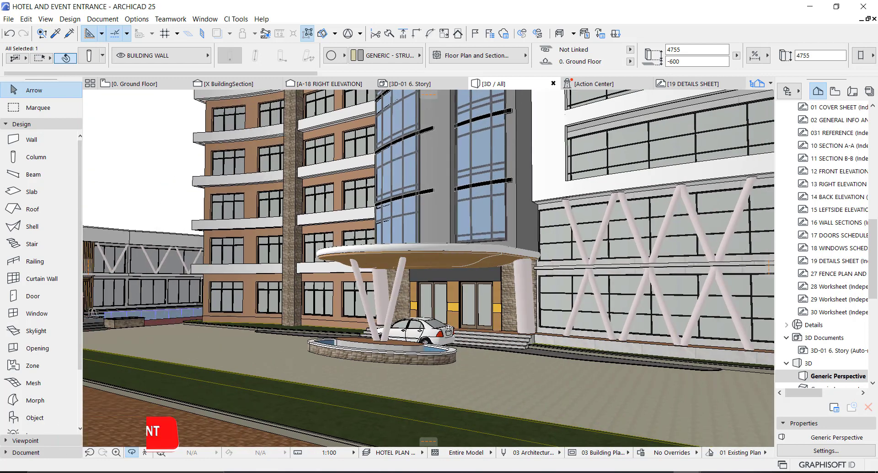
pyautogui.scroll(5, 500, 325)
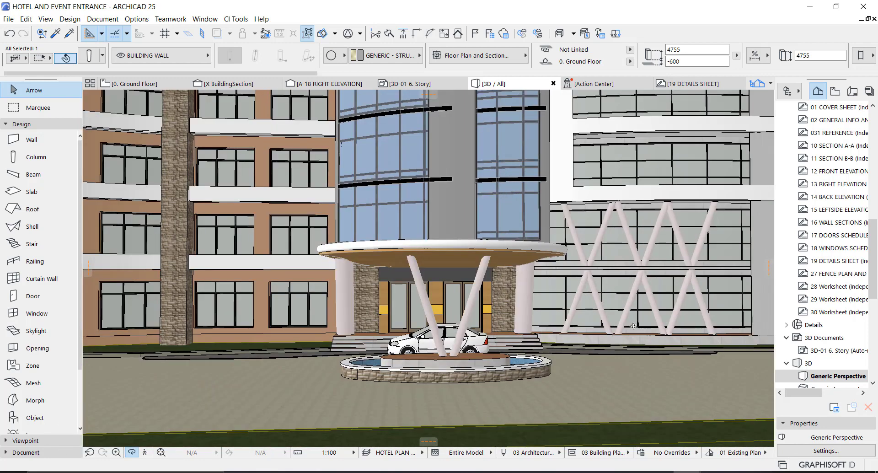
pyautogui.scroll(4, 419, 393)
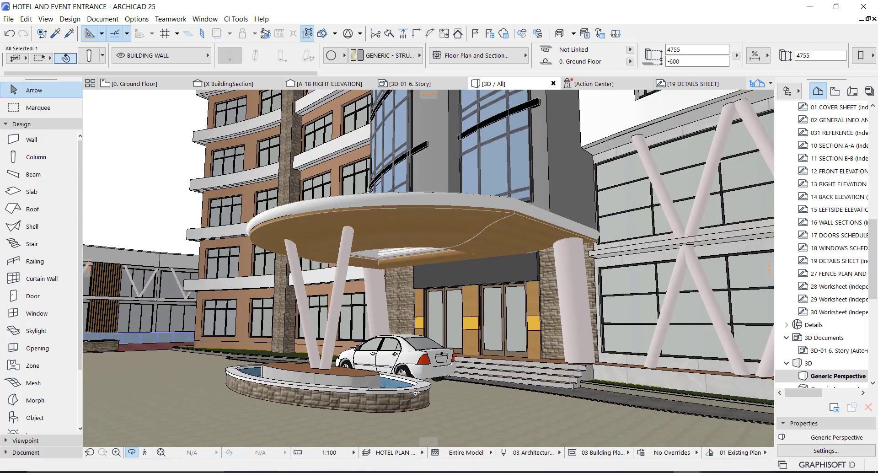